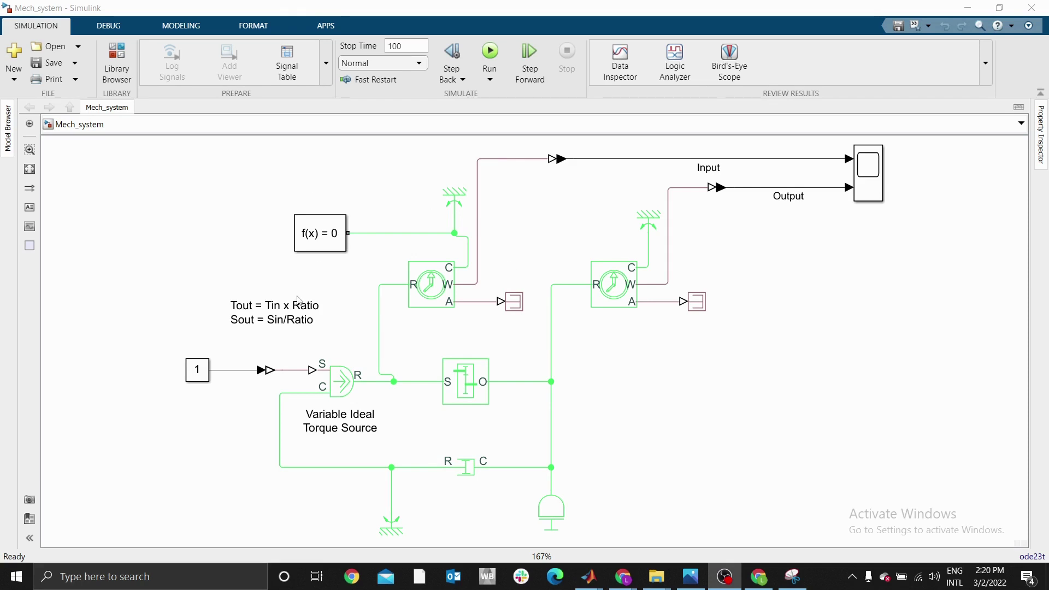
- Examine the torque source and Gear Box blocks, and view the electromechanical system diagram S1.PNG in Photos
click(343, 397)
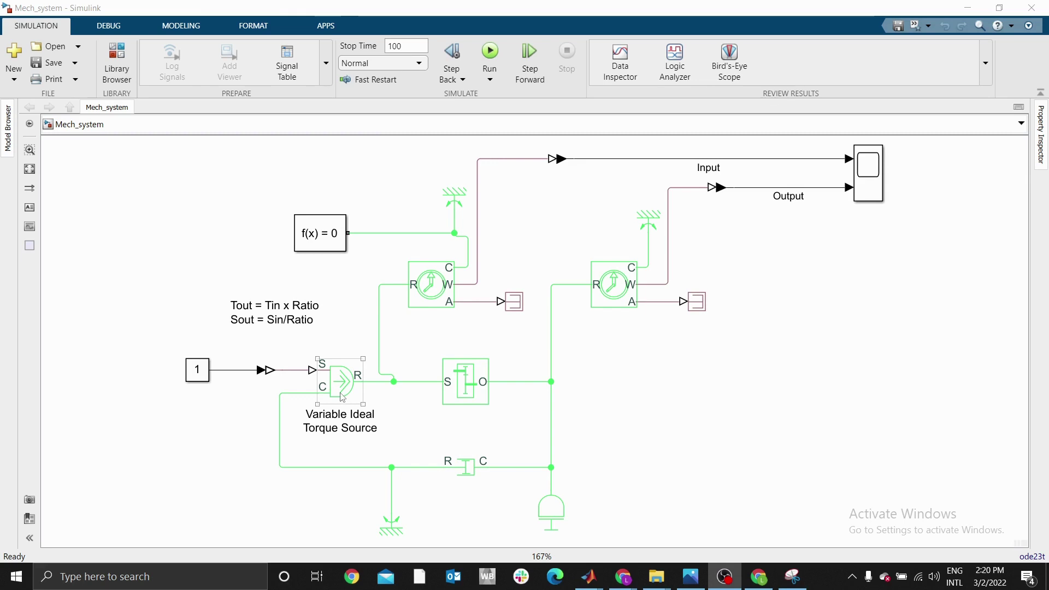
click(454, 395)
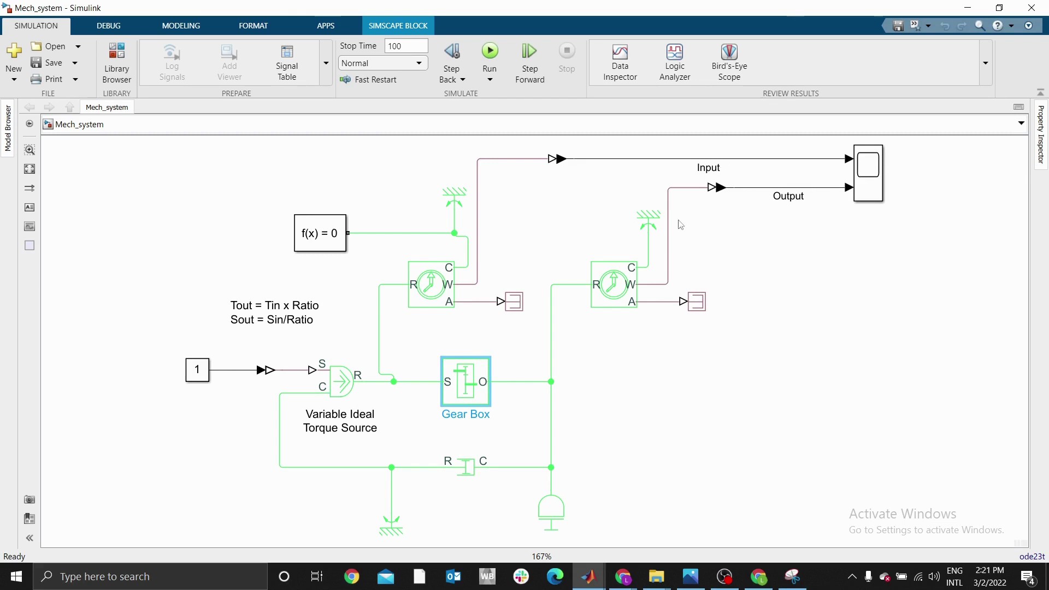
click(668, 430)
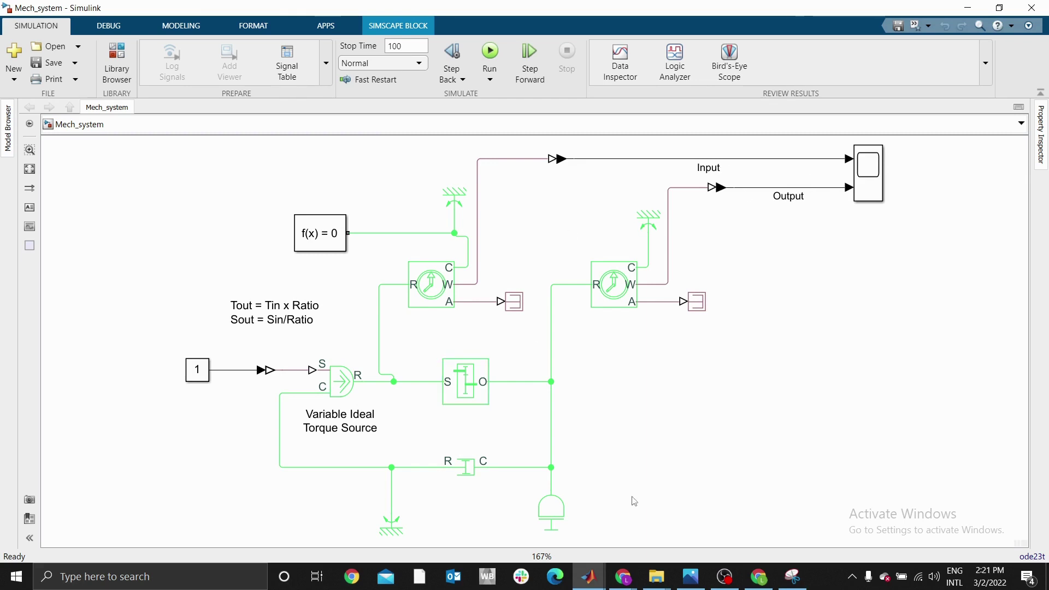
click(688, 576)
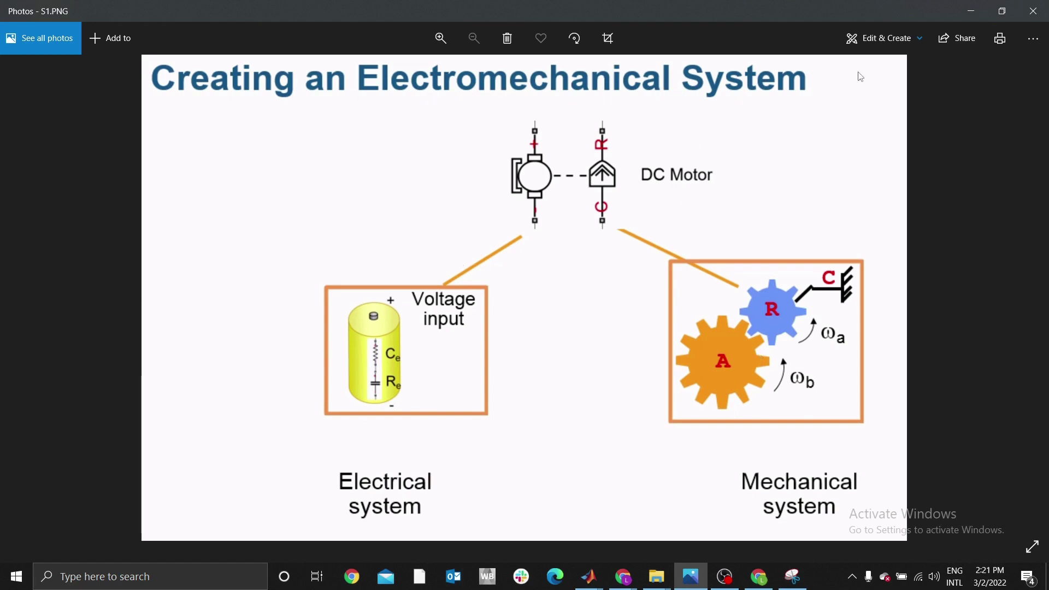
click(971, 11)
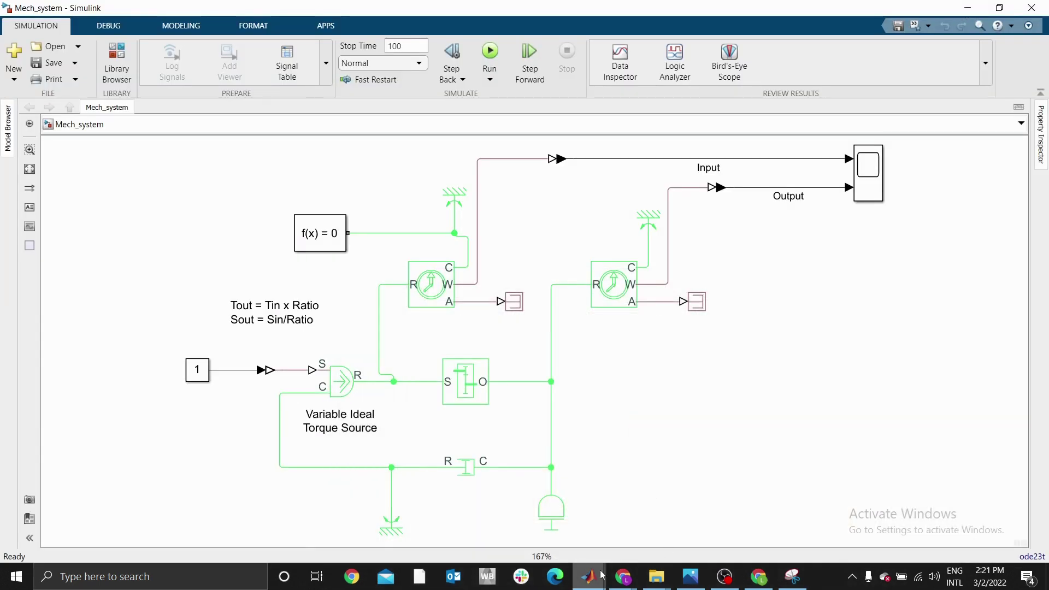
- Copy the 100V Battery Pack block from the battpack model into Mech_system, placing it beside the constant block
mouse_move(589, 577)
click(676, 528)
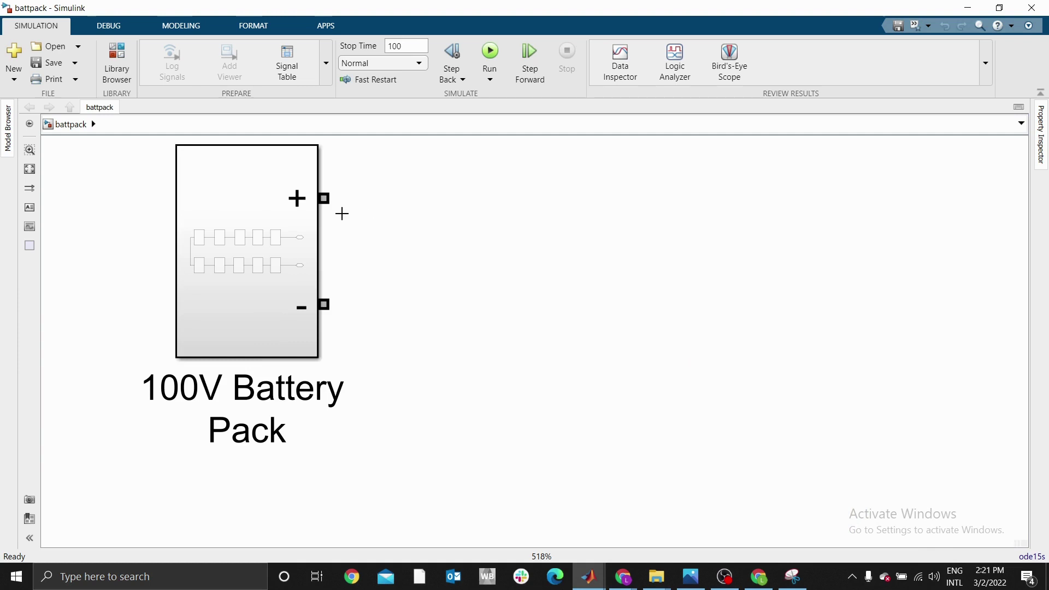
click(223, 202)
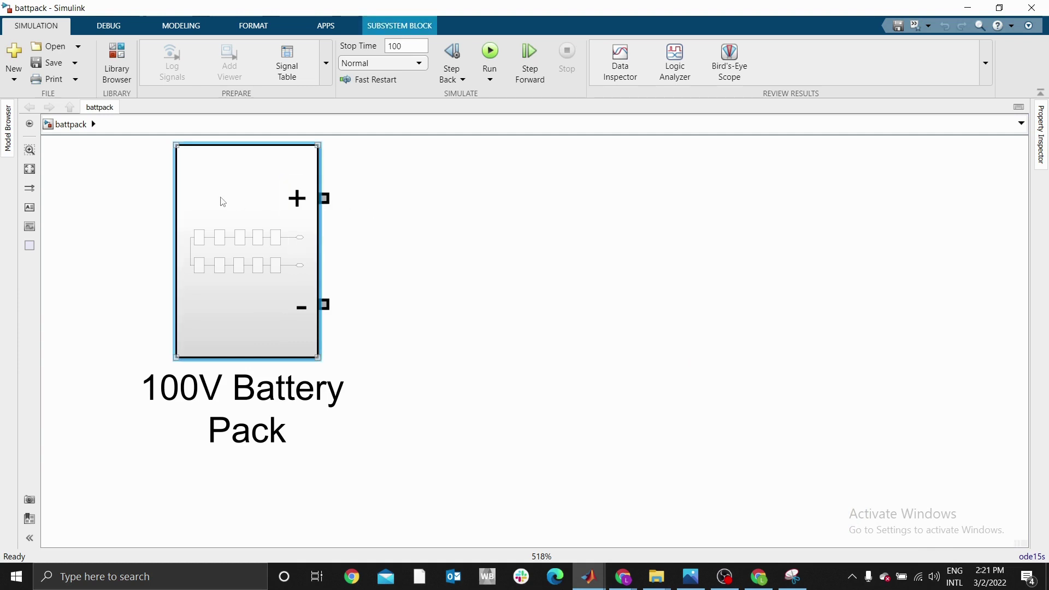
mouse_move(589, 578)
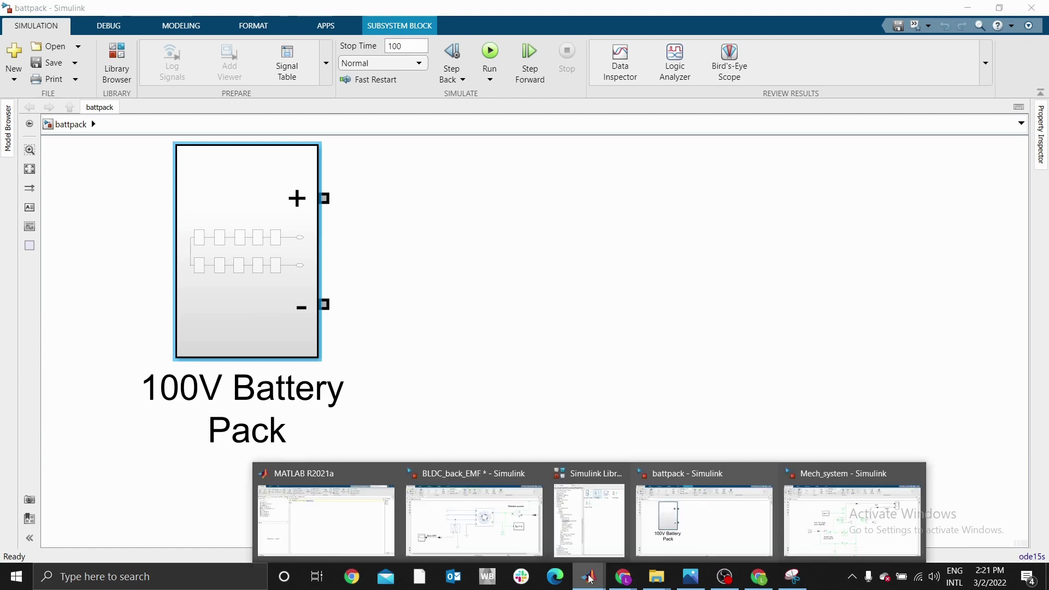
click(851, 519)
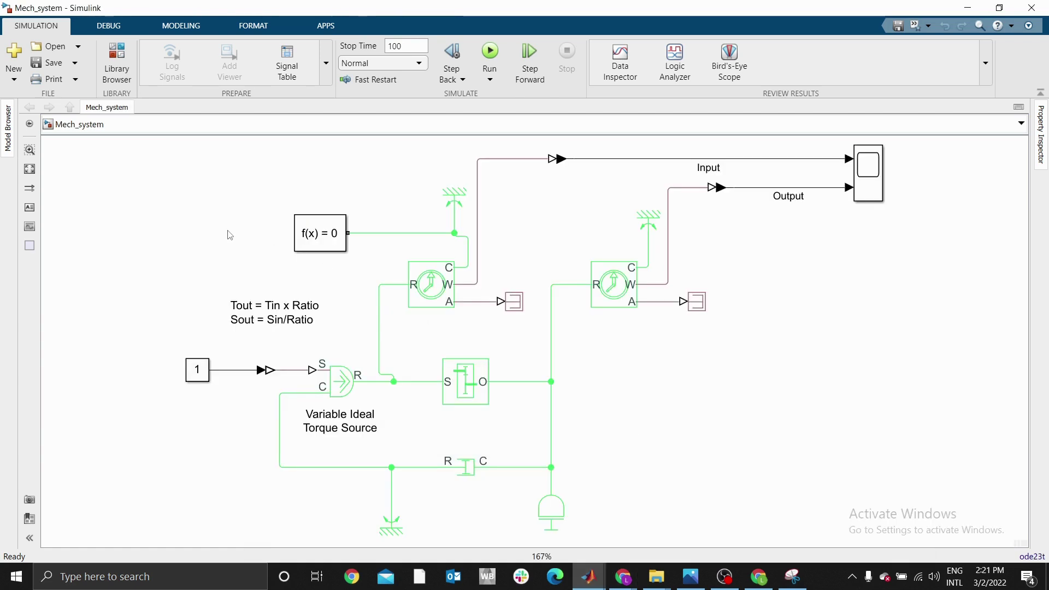
key(ctrl+v)
drag(229, 279, 91, 352)
click(648, 409)
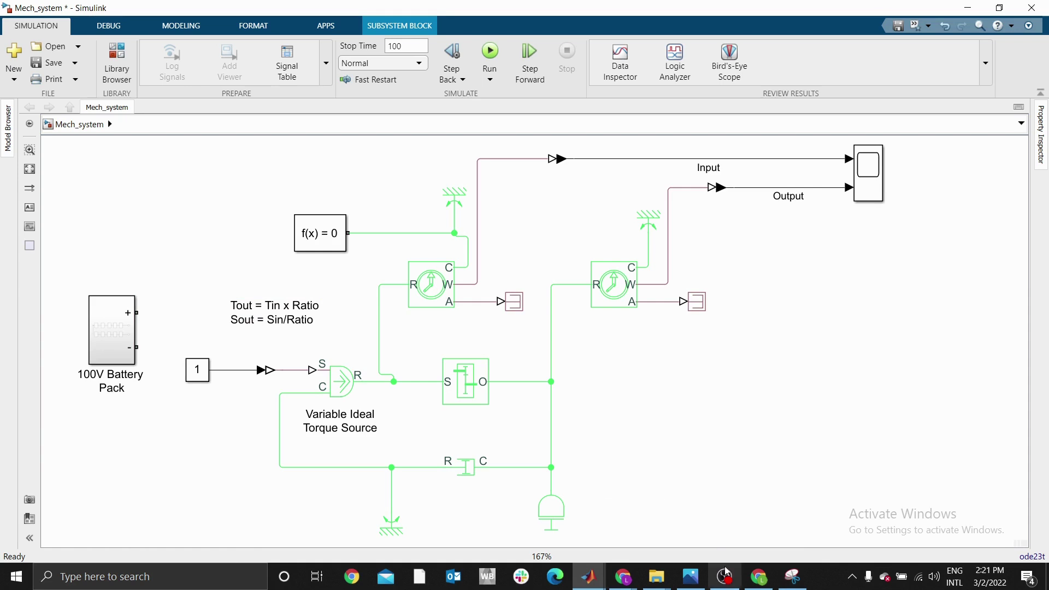
- Add a DC Motor block from Simscape Electrical's Brushed Motors library to the empty canvas area beyond the Inertia block
click(690, 576)
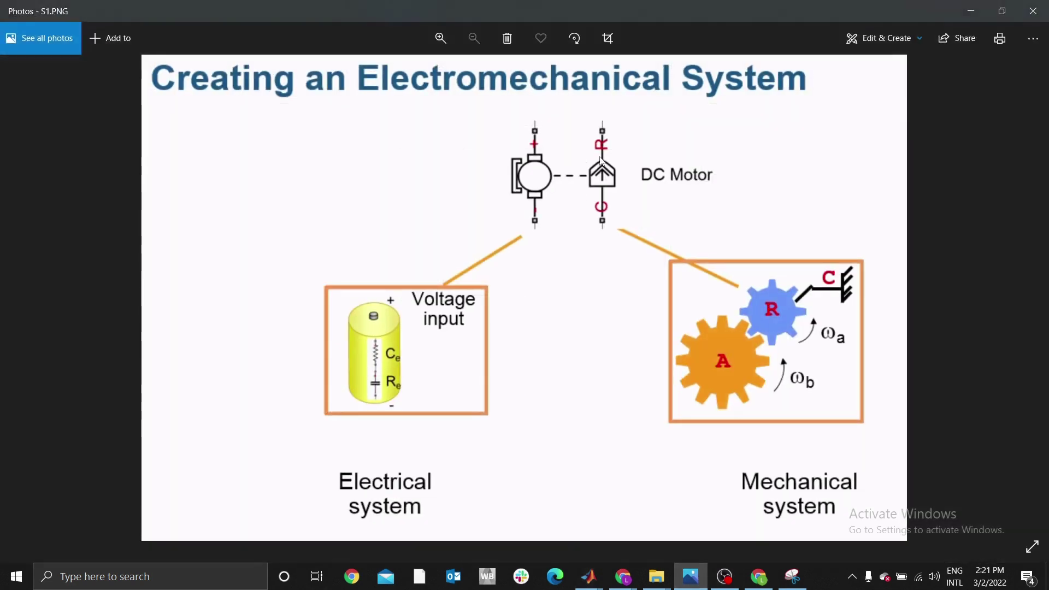
click(969, 10)
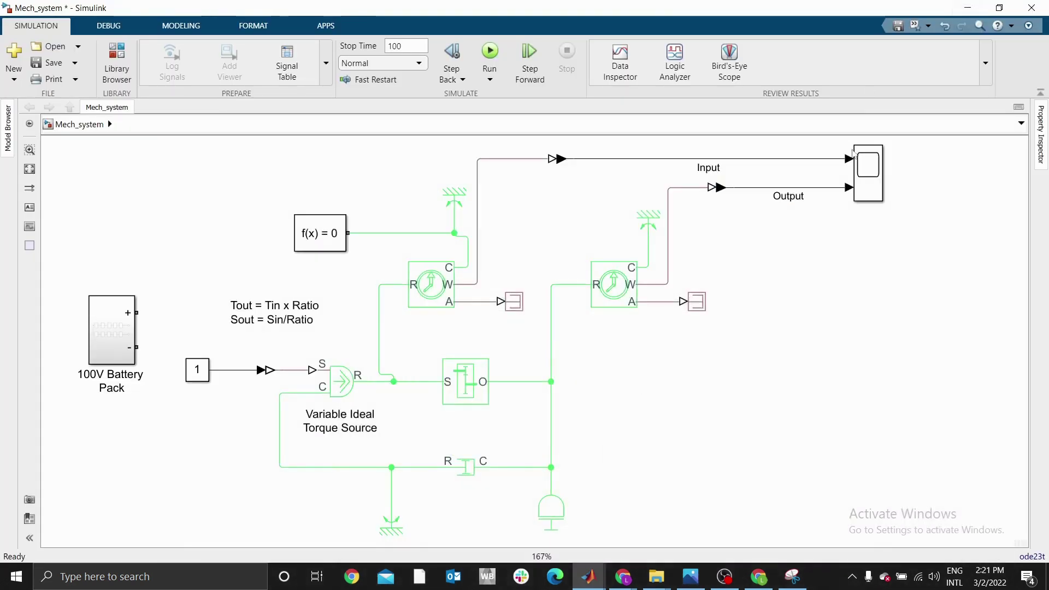
click(116, 62)
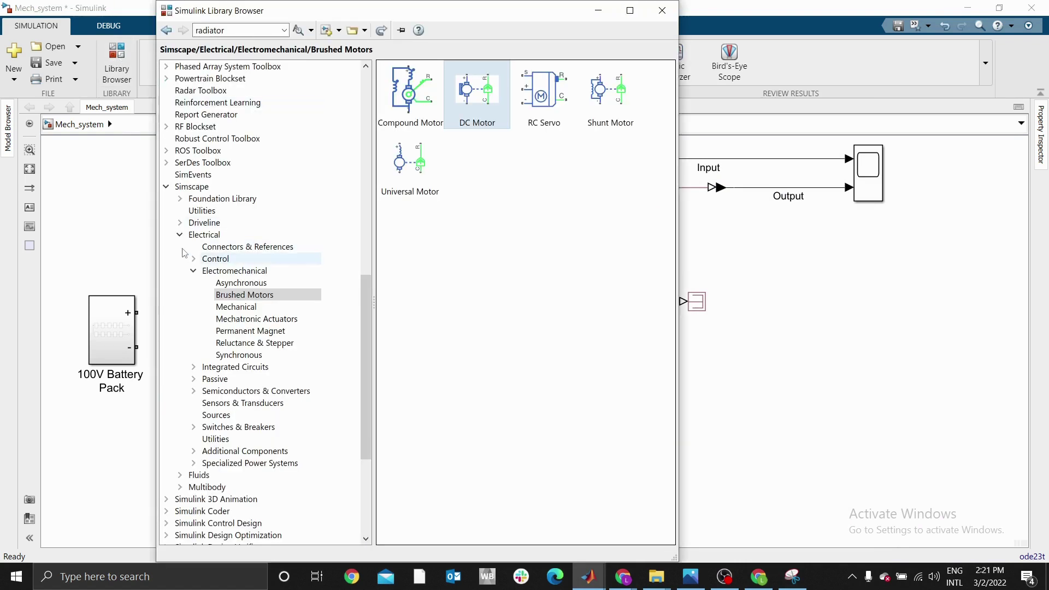
click(180, 234)
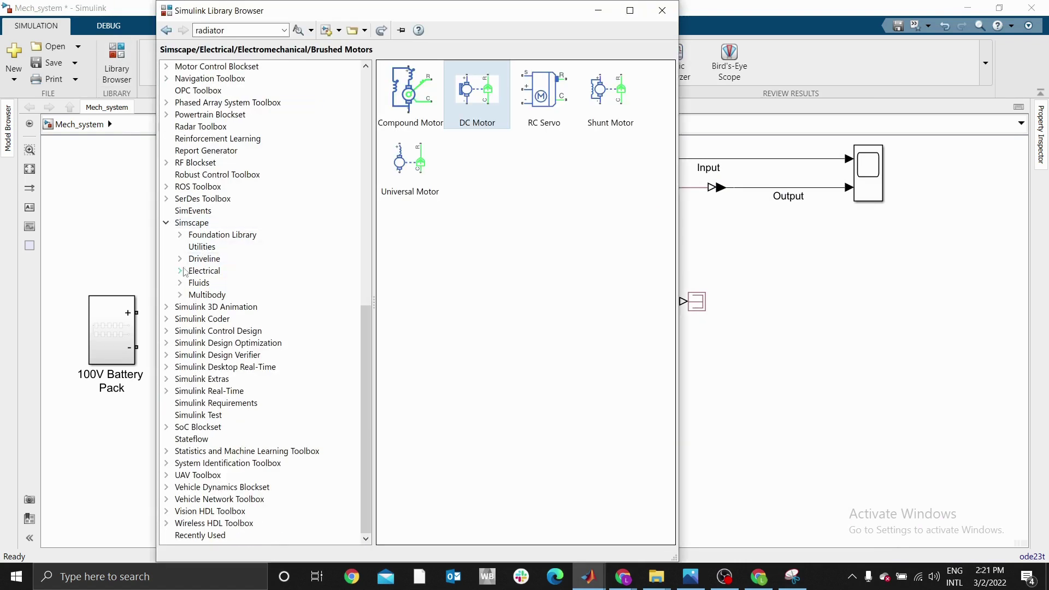
click(180, 271)
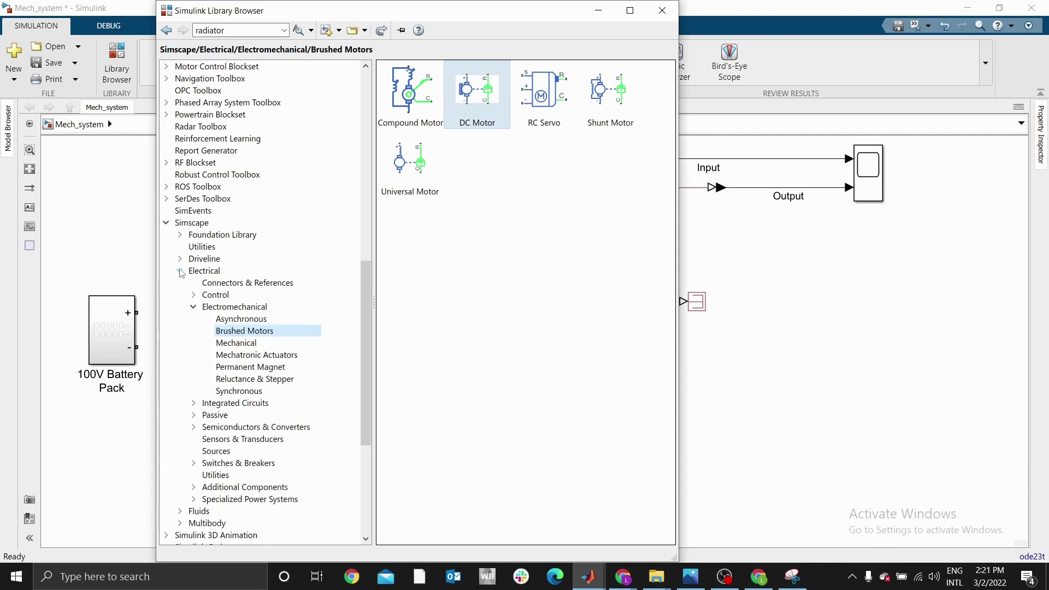
click(192, 308)
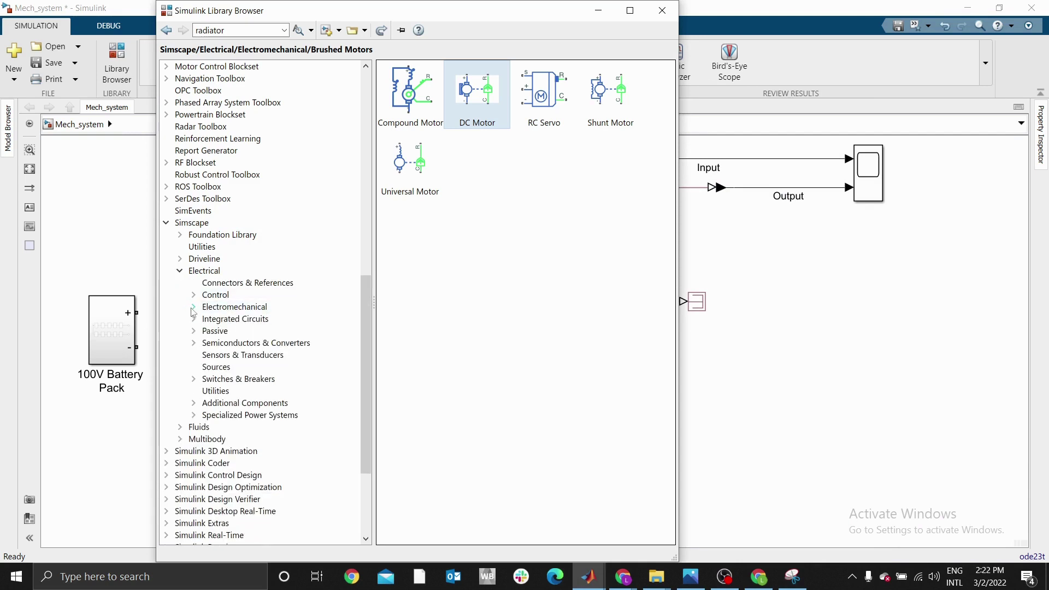
click(194, 307)
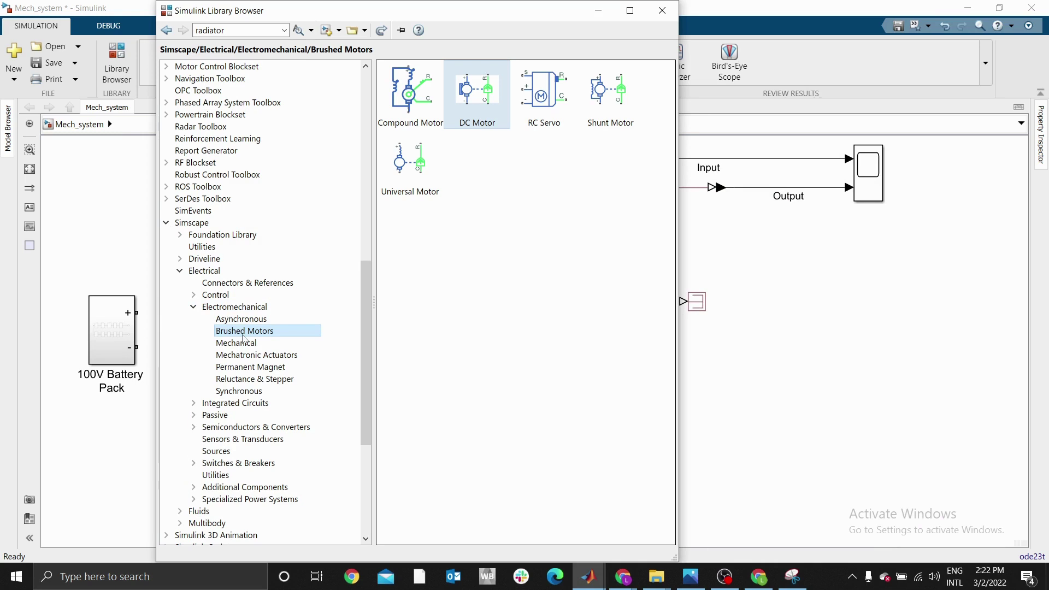
drag(475, 107, 774, 430)
click(855, 430)
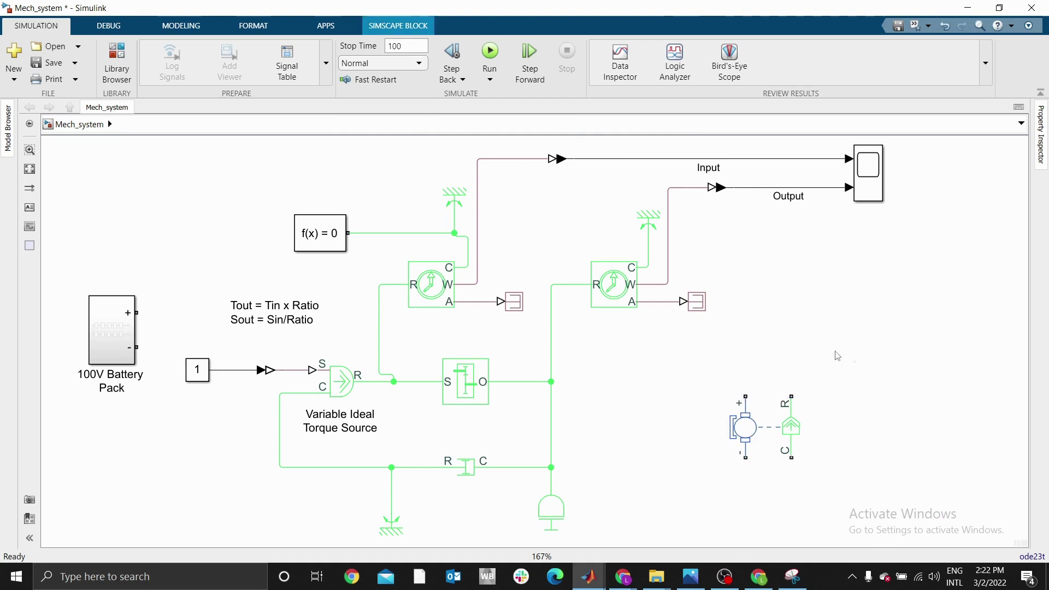
click(239, 207)
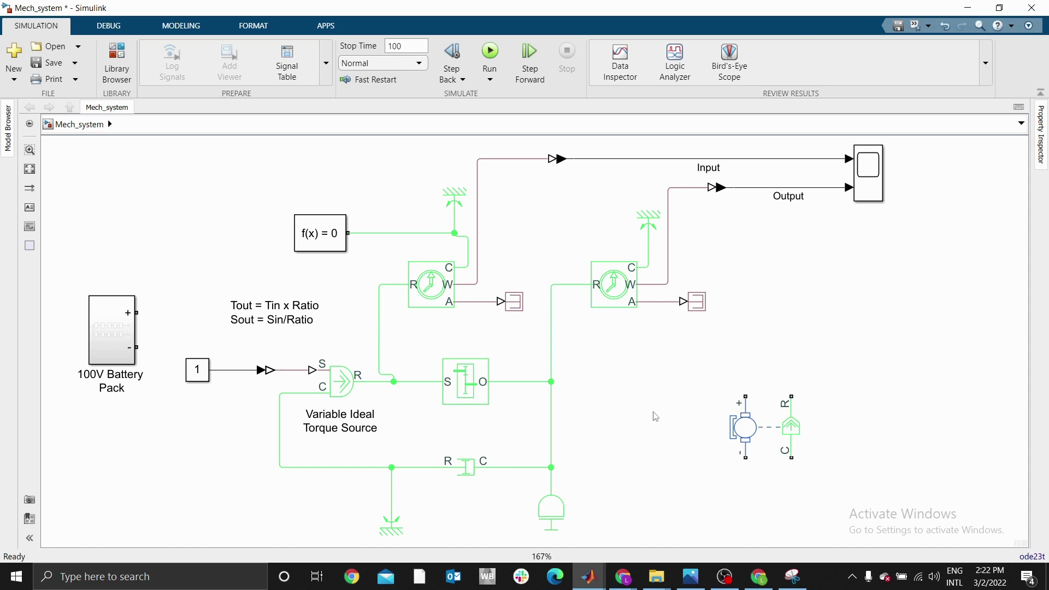
- Try grouping the Gear Box, Rotational Damper and Inertia blocks into a subsystem in two different ways, undoing each grouping
drag(408, 344, 609, 471)
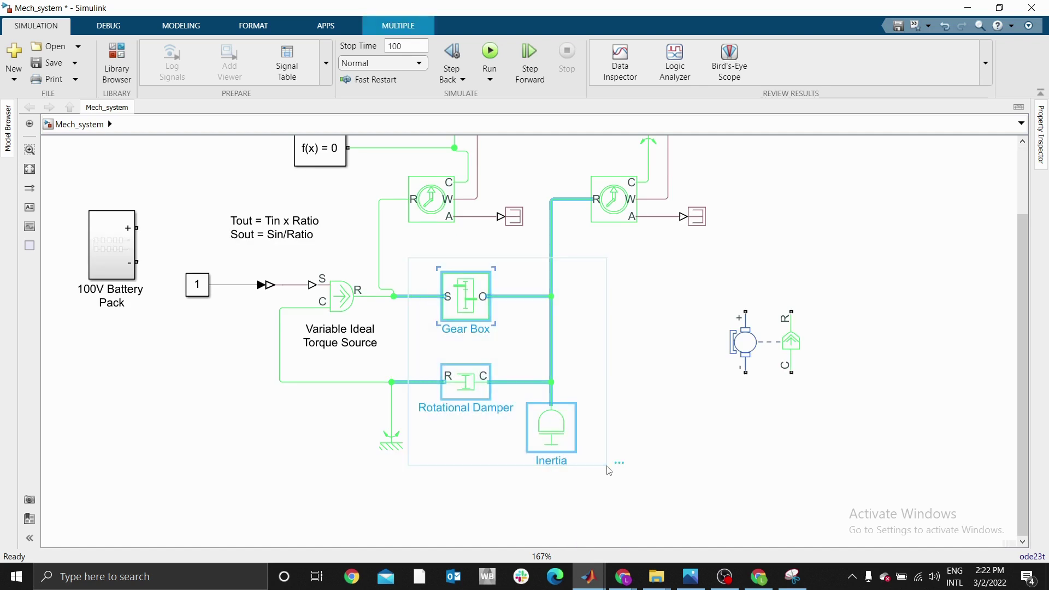
key(ctrl+g)
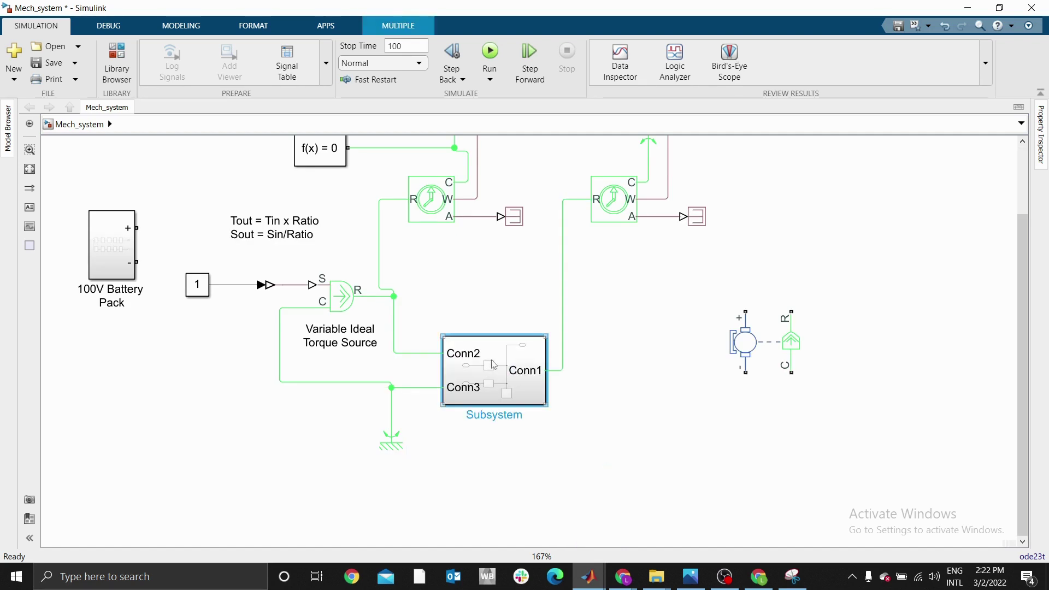
click(586, 452)
key(ctrl+z)
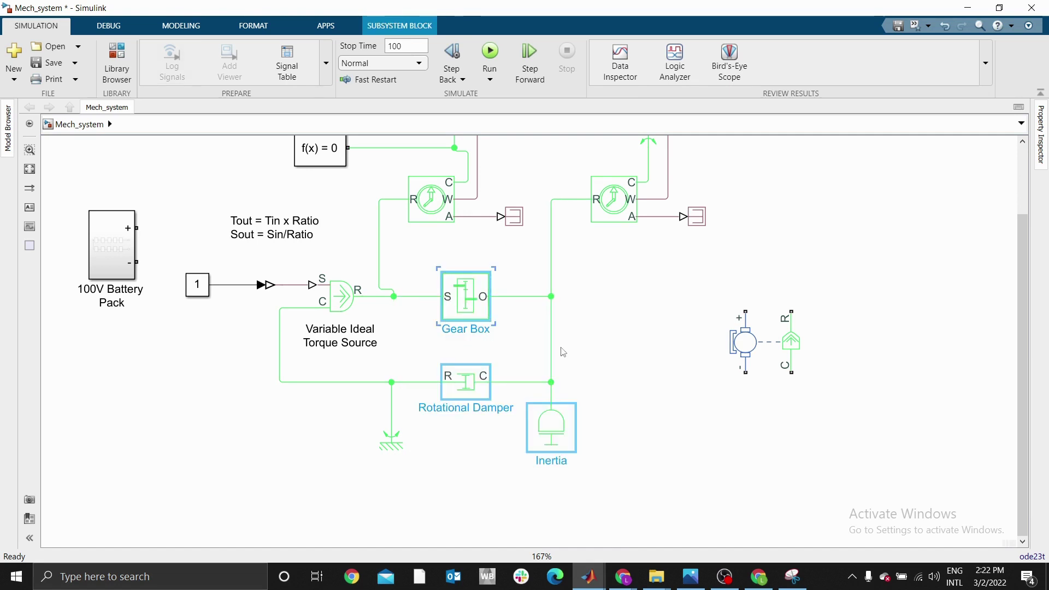
click(400, 261)
drag(406, 250, 584, 466)
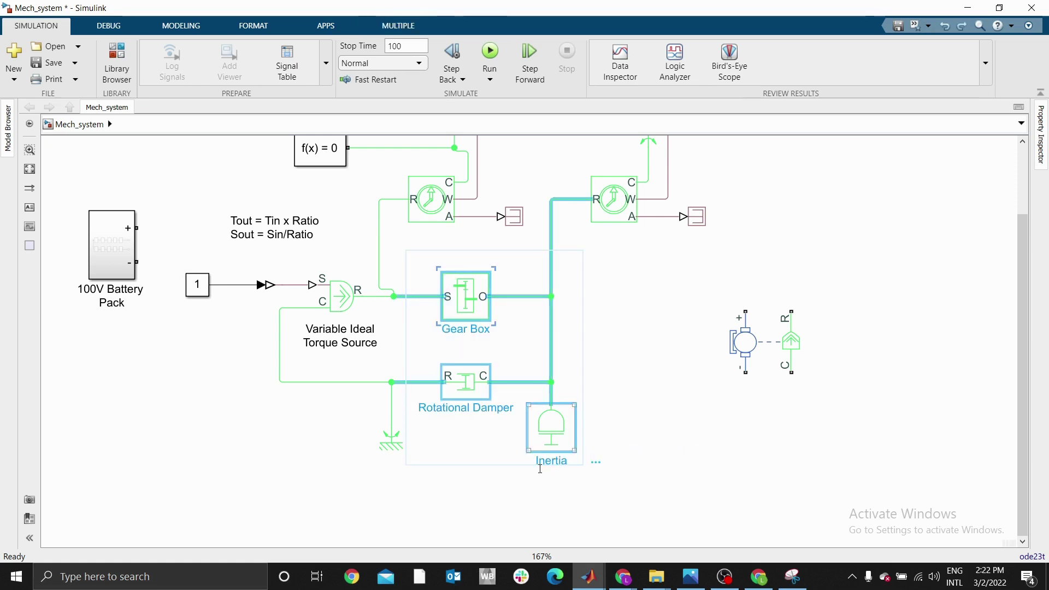
mouse_move(597, 462)
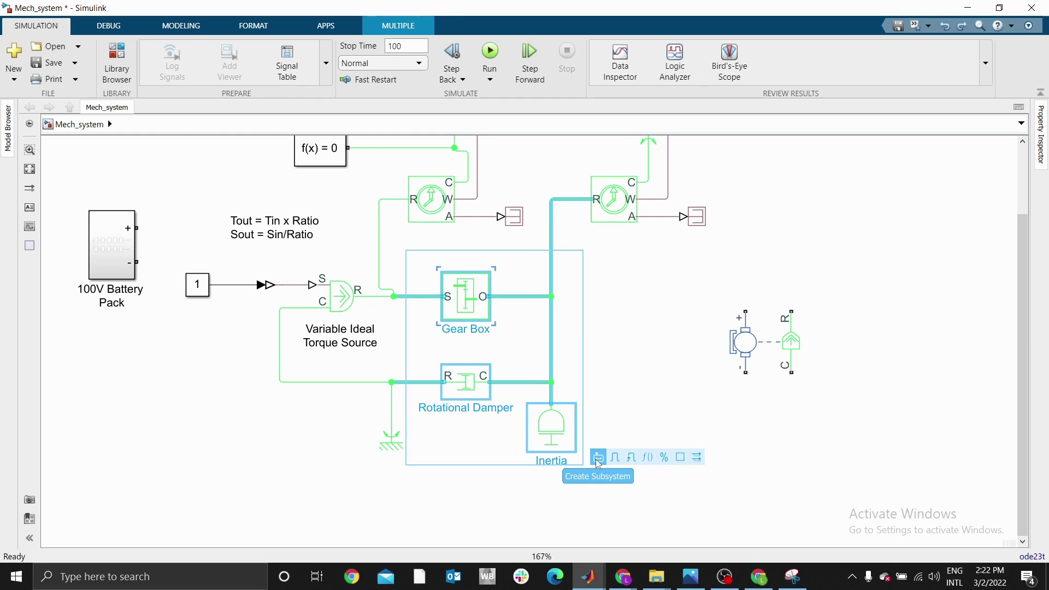
click(598, 463)
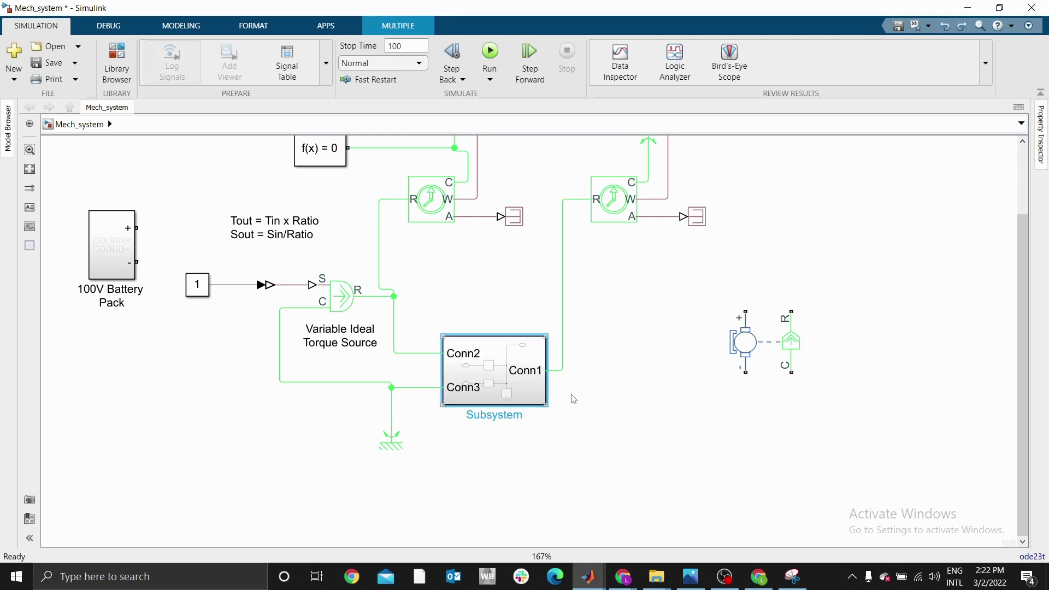
key(ctrl+z)
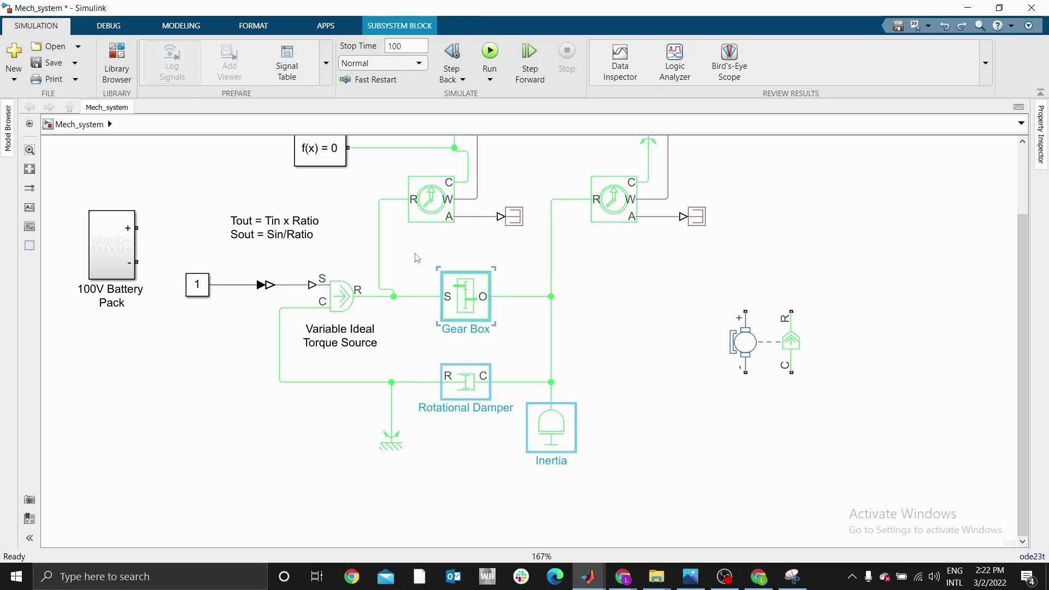
click(611, 306)
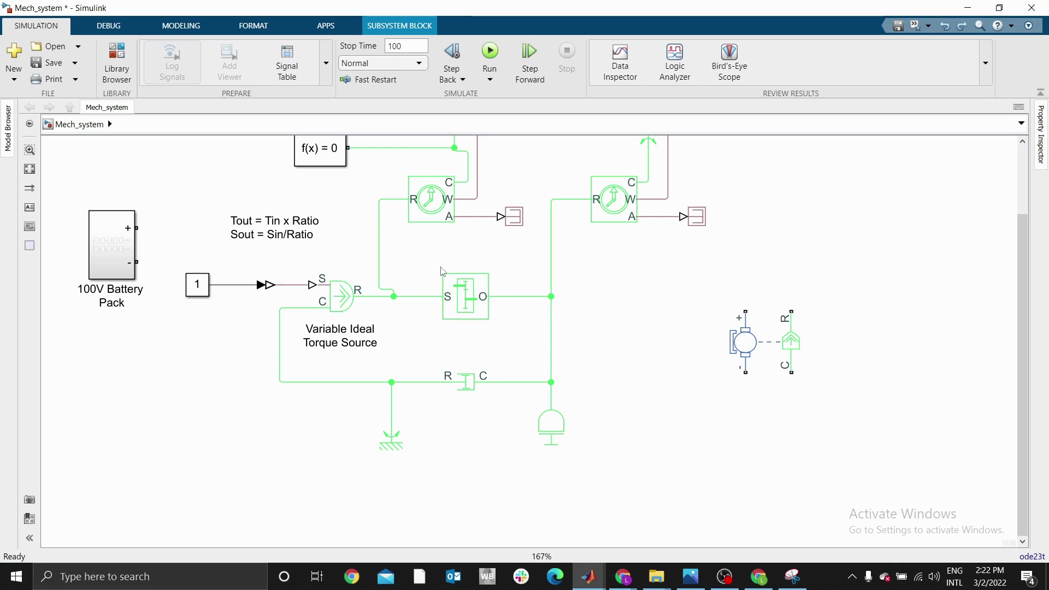
- Create a subsystem from the Gear Box, Rotational Damper and Inertia blocks and name it "Gear subsystem"
drag(442, 271, 582, 459)
right_click(565, 445)
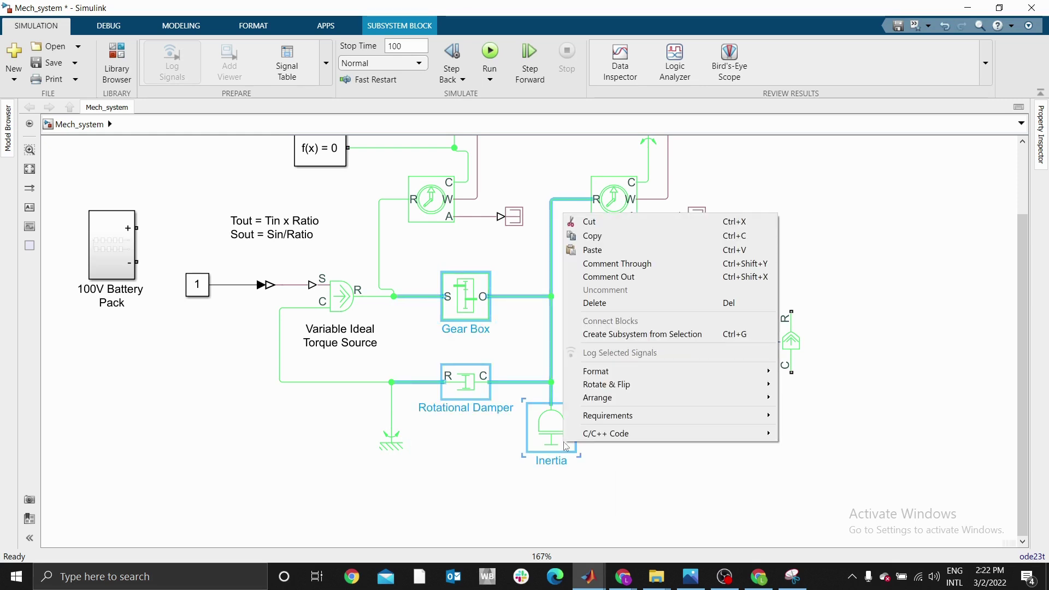
click(620, 335)
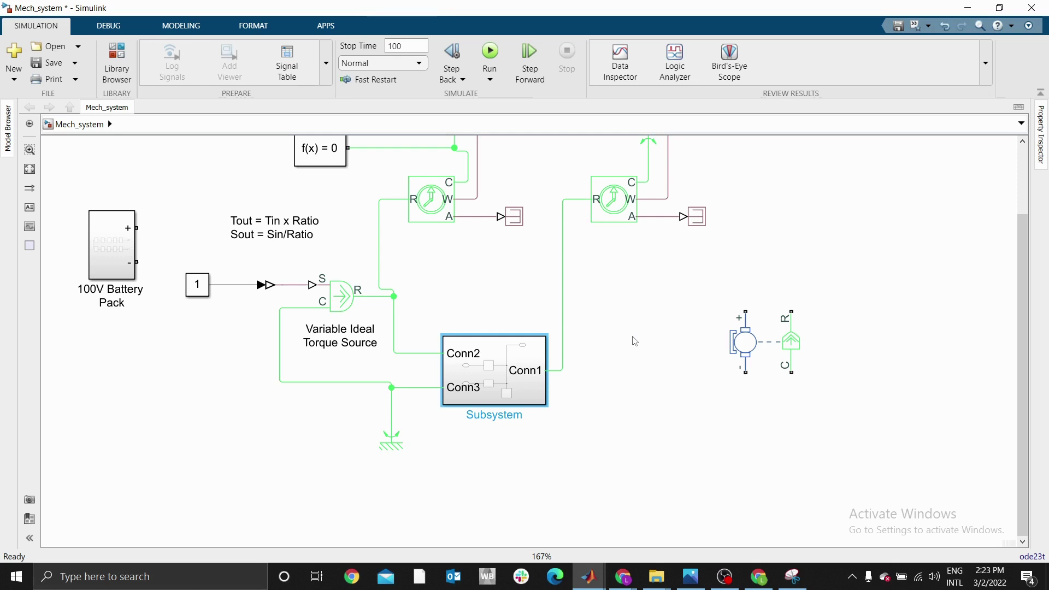
double_click(490, 415)
text(Gear subsyst)
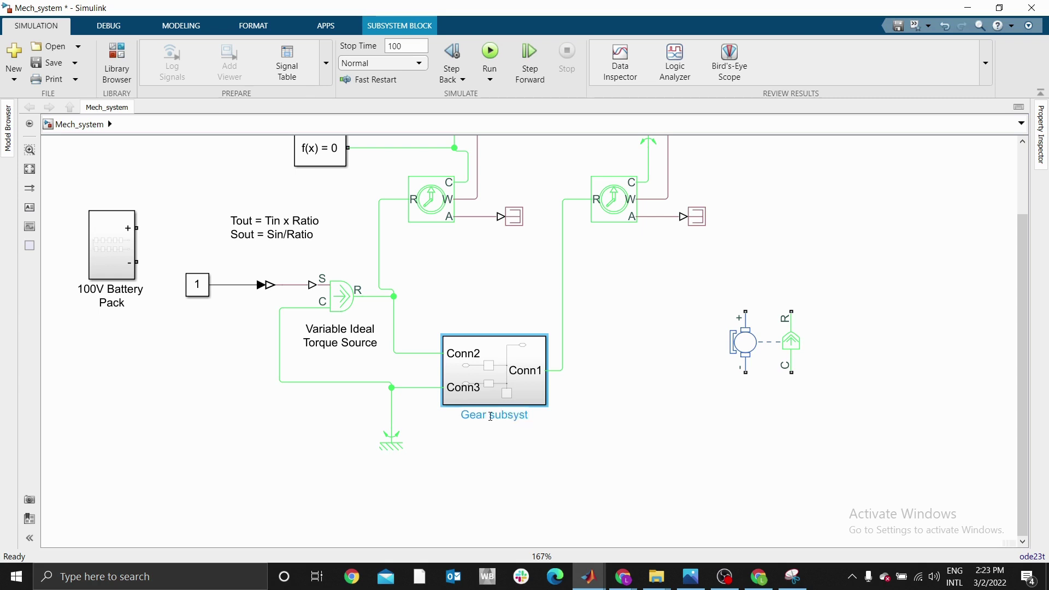
key(BackSpace)
text(tem)
key(Return)
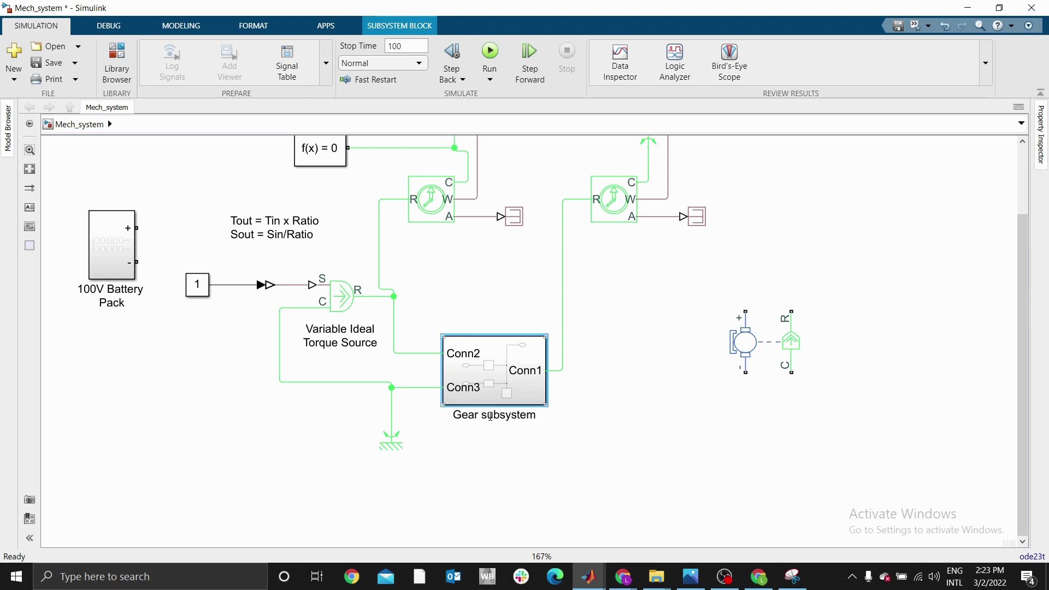
click(624, 370)
- Open the Gear subsystem and rename its Conn2 port, which feeds the gear box, to "In"
click(468, 375)
double_click(468, 375)
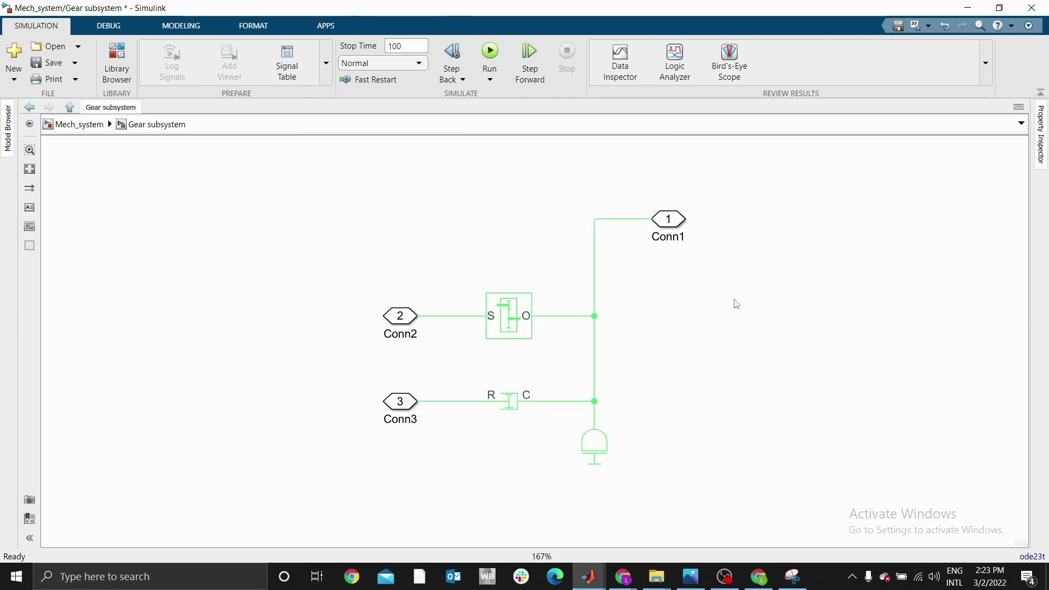
click(402, 324)
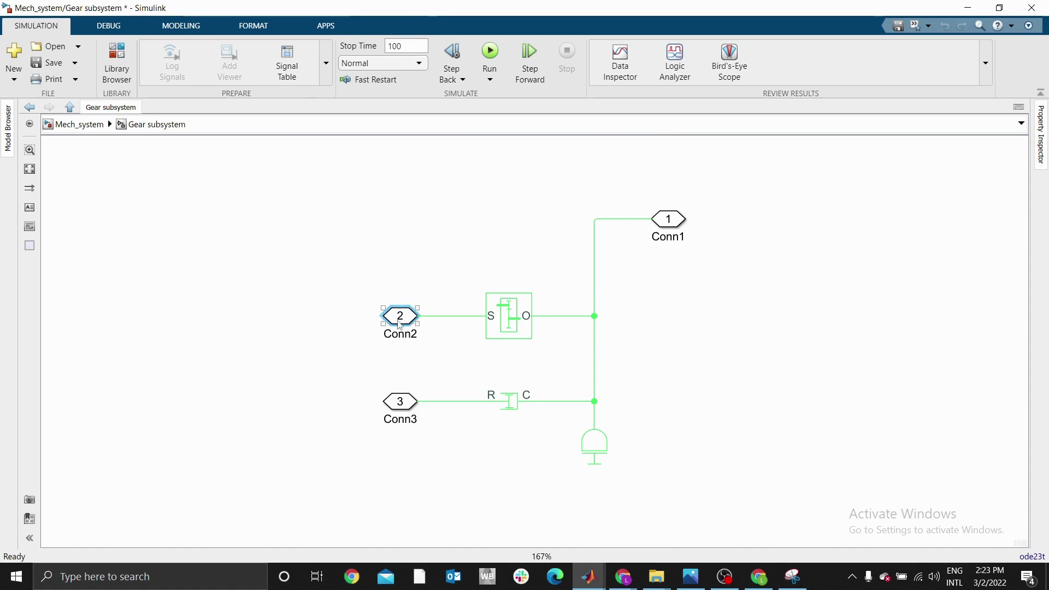
double_click(403, 333)
text(In)
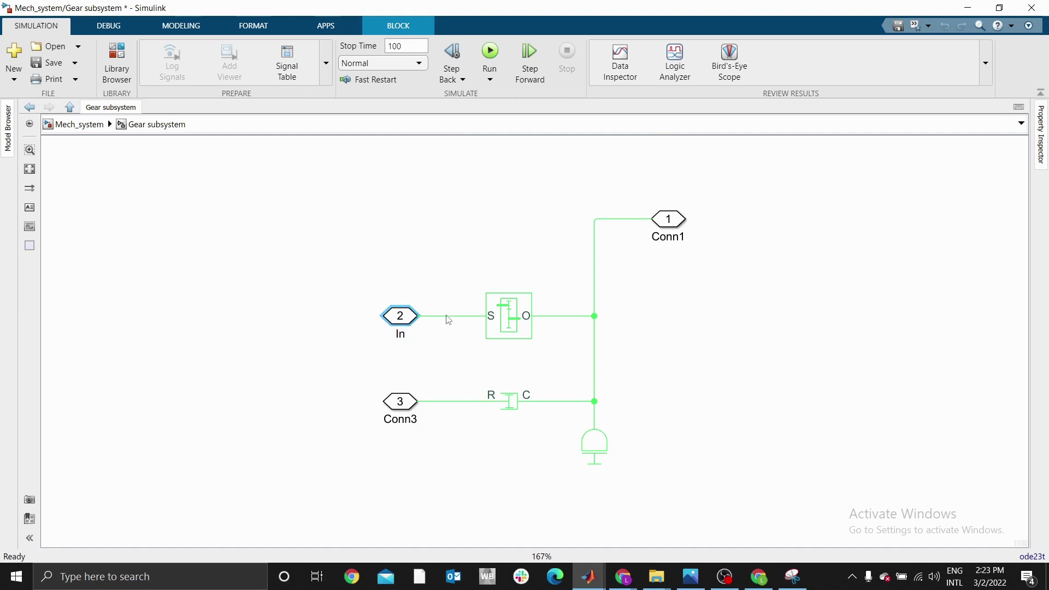
click(486, 260)
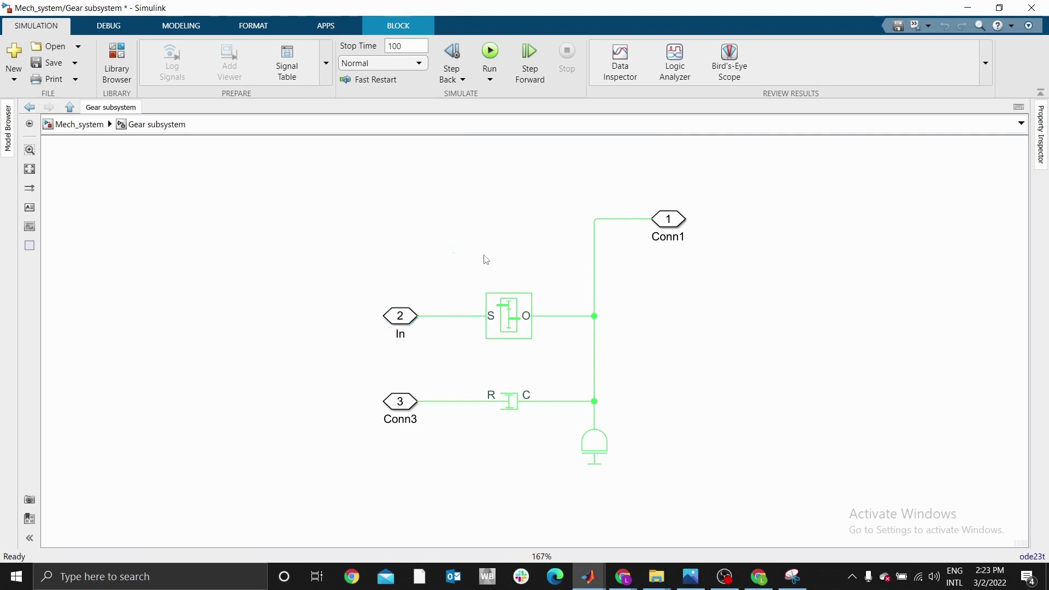
- Rename the Conn1 port of the Gear subsystem to "Out"
double_click(680, 240)
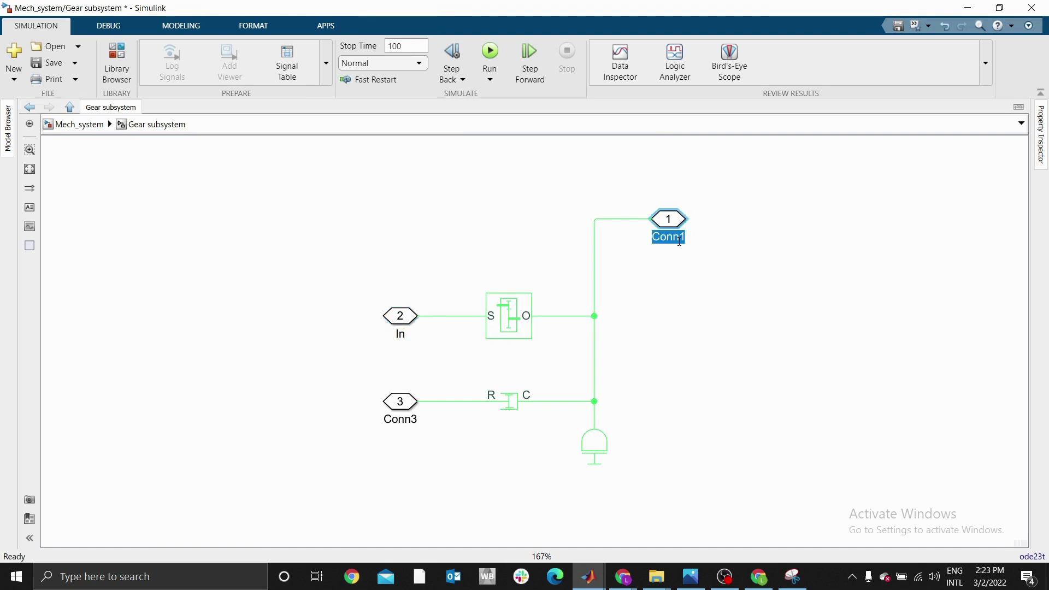
text(Out)
click(676, 320)
click(513, 328)
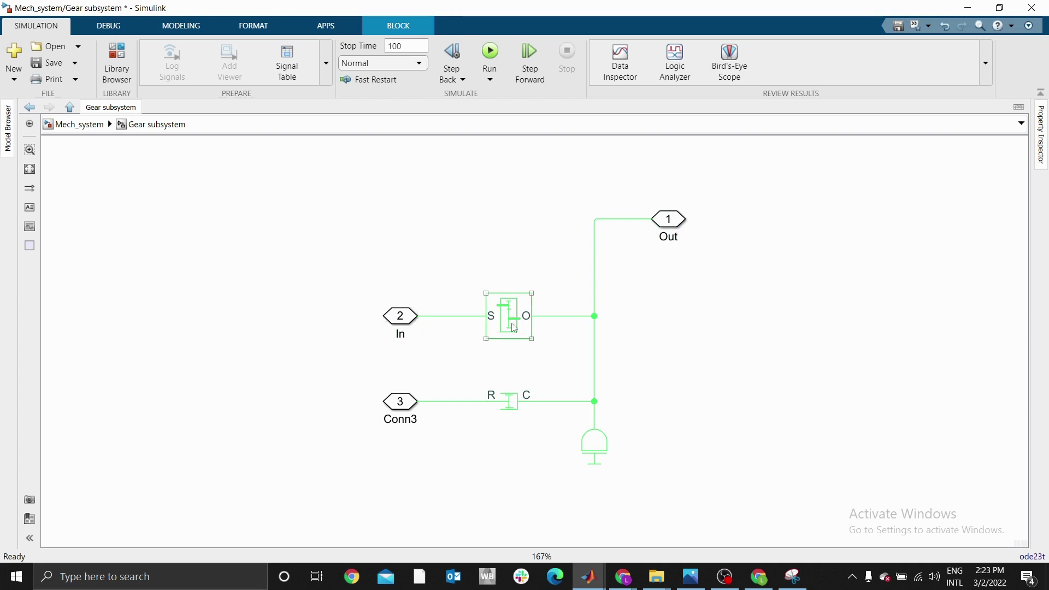
click(664, 342)
- Rename the Conn3 port feeding the rotational damper to "Ref" and return to the top level of Mech_system
scroll(667, 342, up, 2)
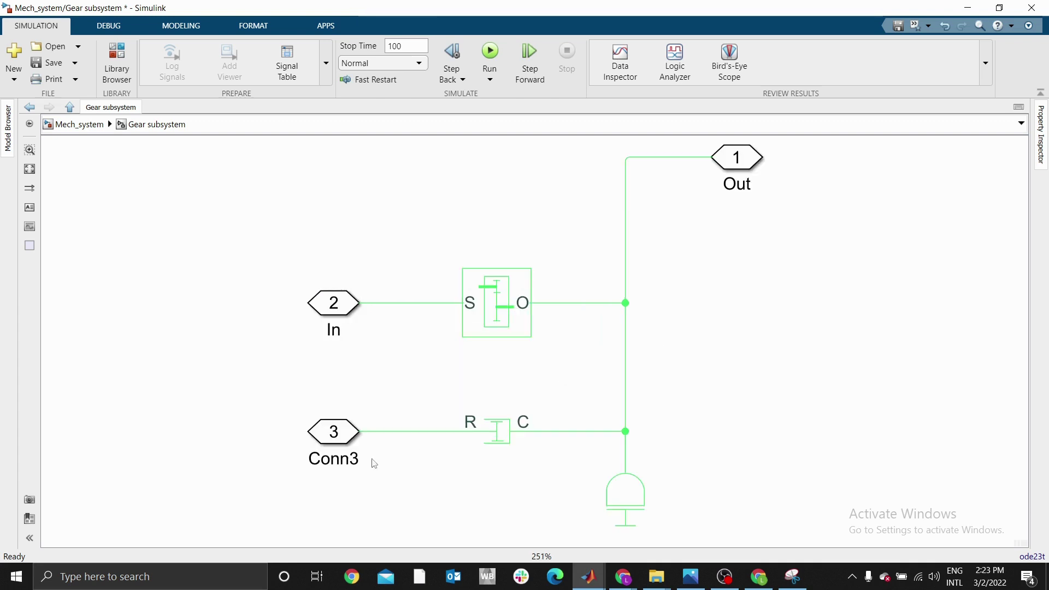
double_click(352, 459)
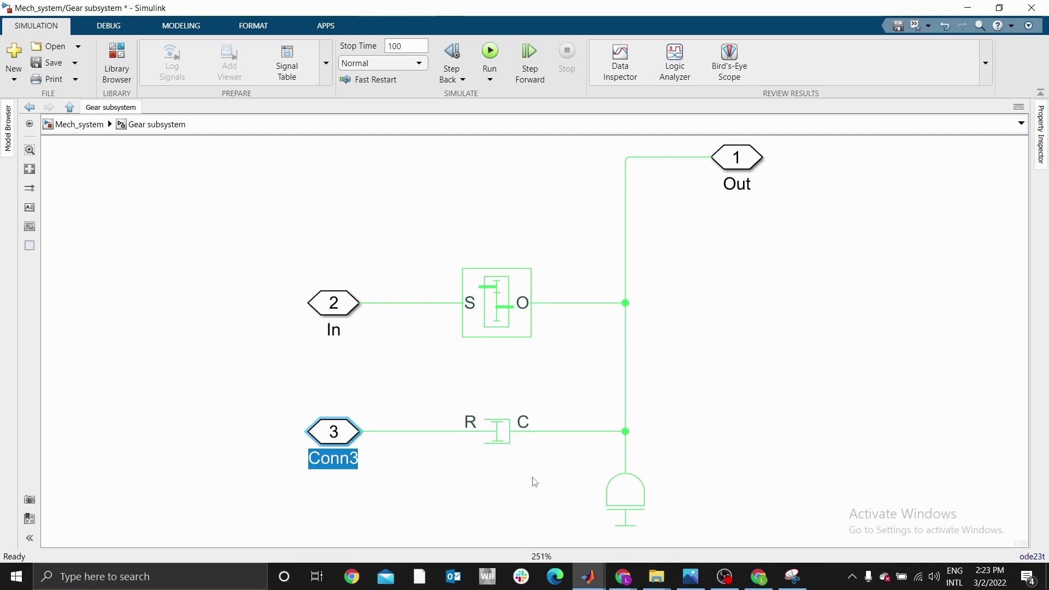
text(Ref)
click(198, 369)
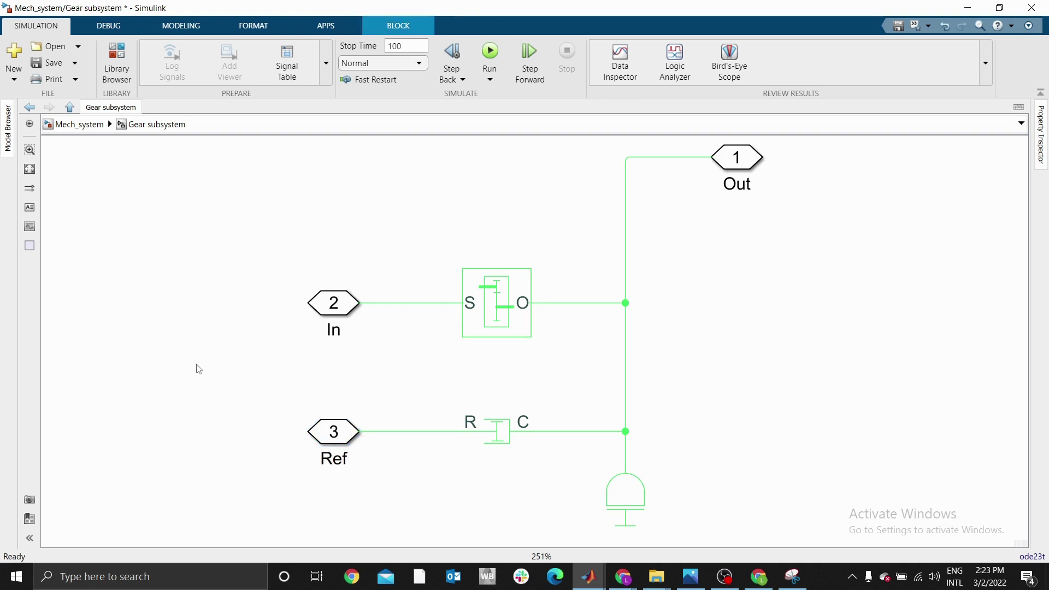
click(74, 125)
click(461, 363)
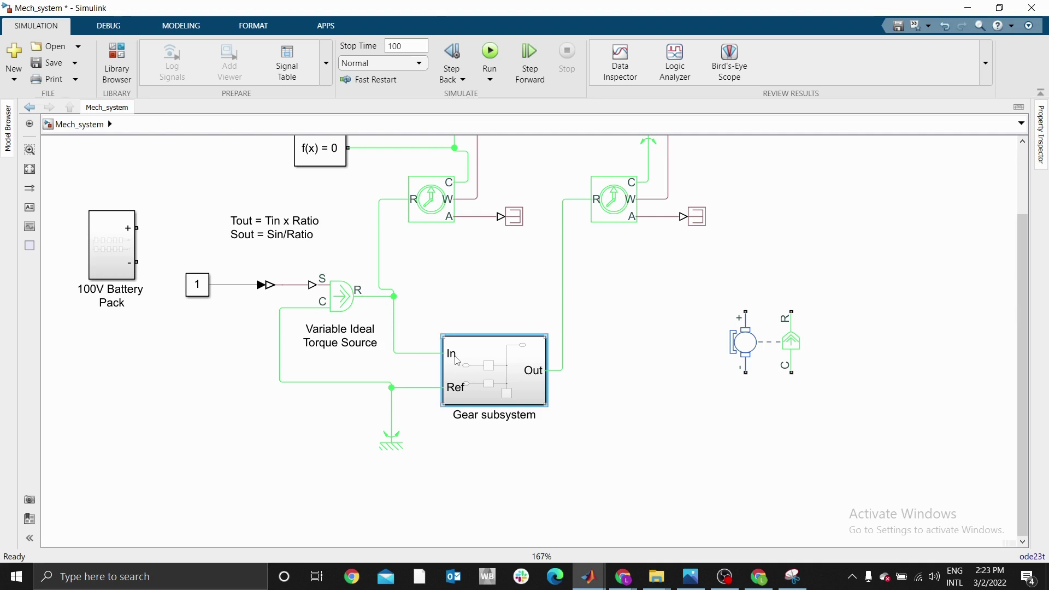
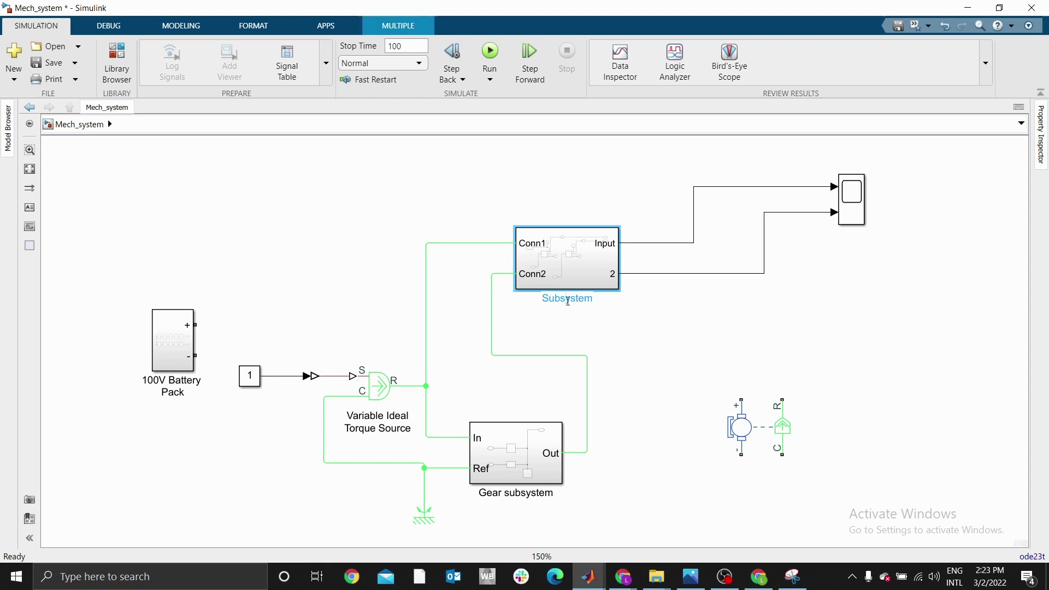
- Rename the subsystem that feeds the scope to "Sensor Subsystem", with the name split over two lines
double_click(568, 299)
text(Sensor)
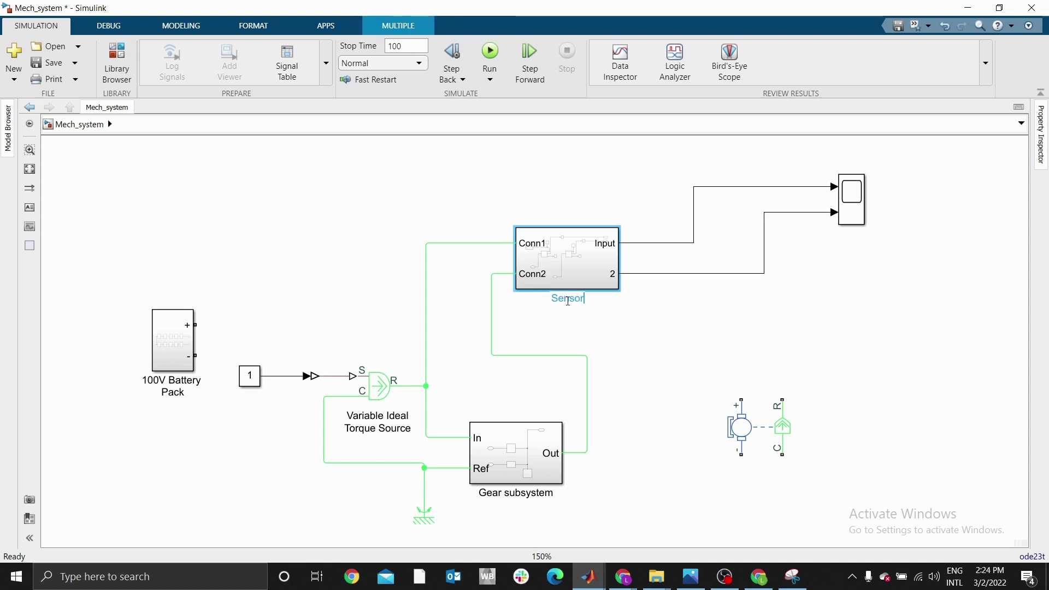
key(Return)
text(Sub)
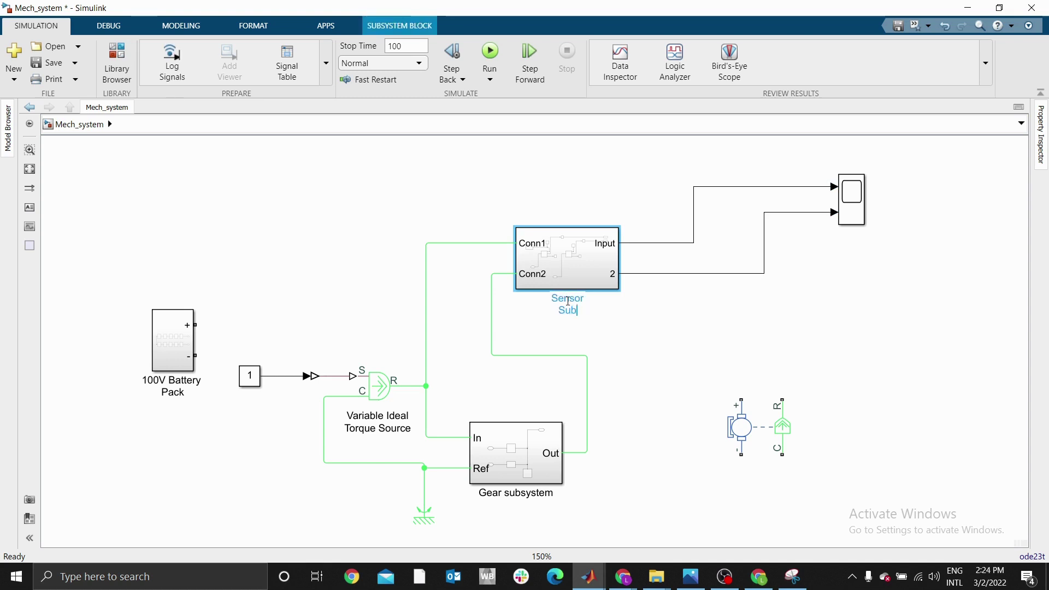
text(system)
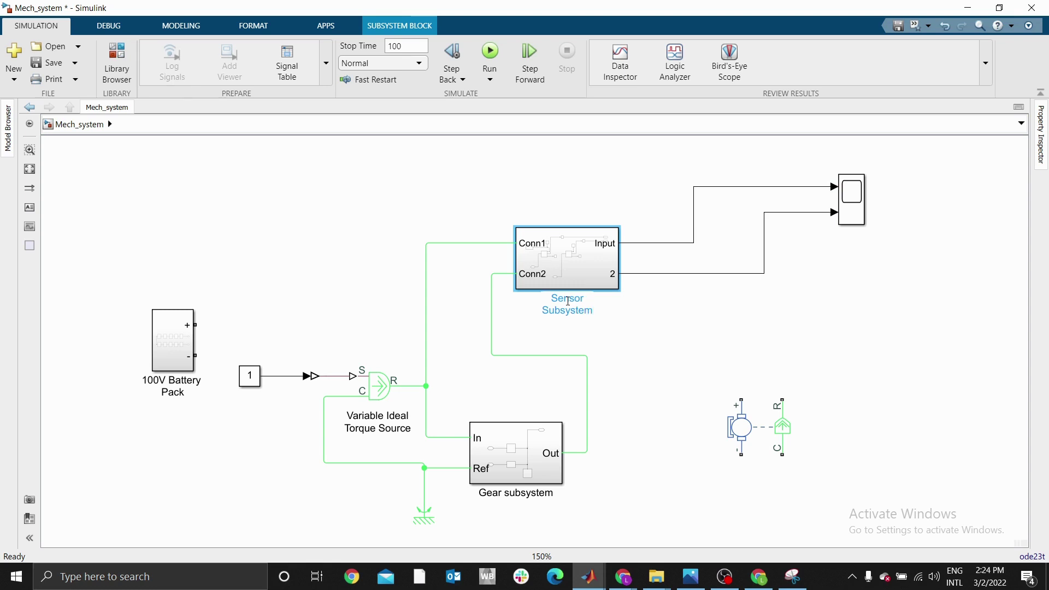
key(Escape)
click(601, 338)
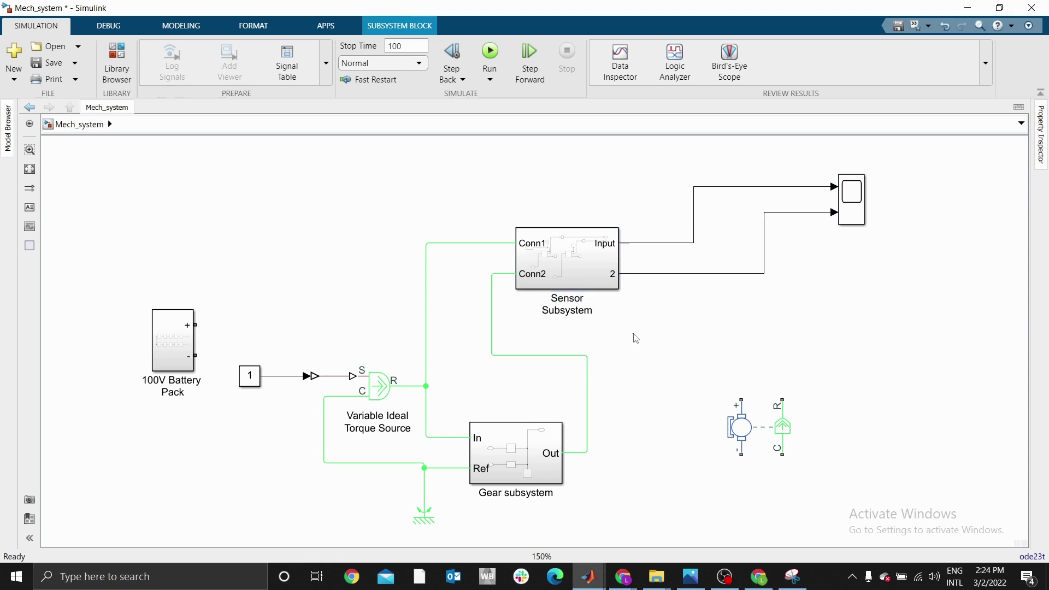
- Open the Sensor Subsystem and examine its two connection ports, its two outports and the Input and Output signal lines
double_click(581, 265)
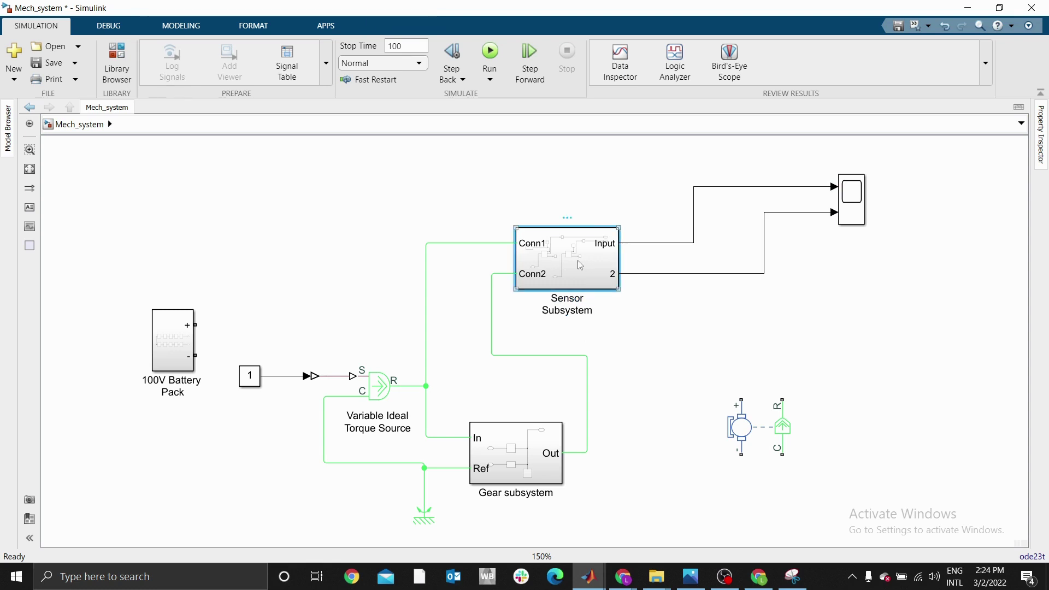
click(77, 124)
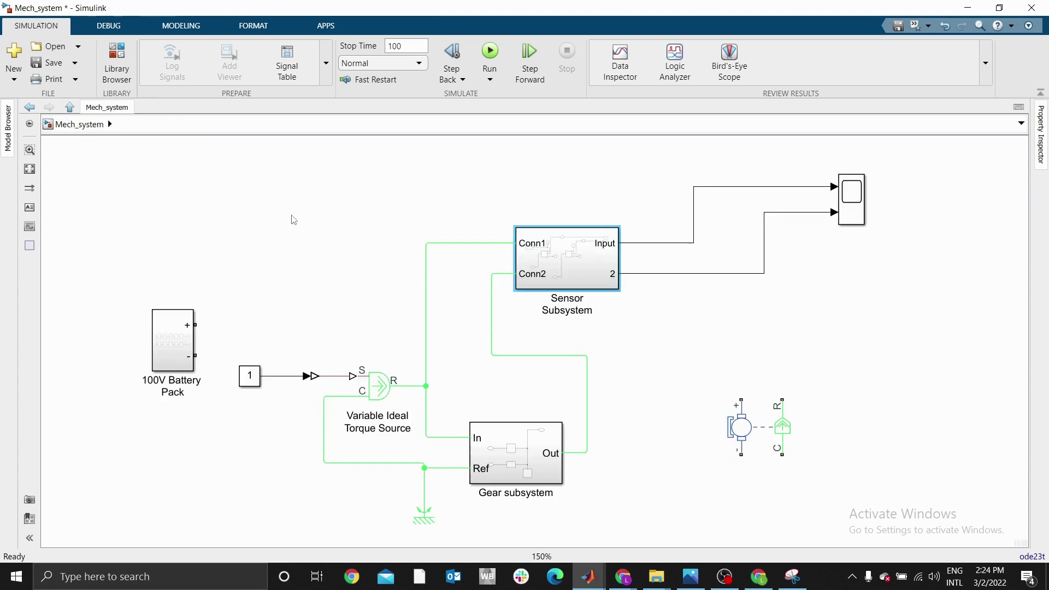
click(554, 261)
double_click(554, 261)
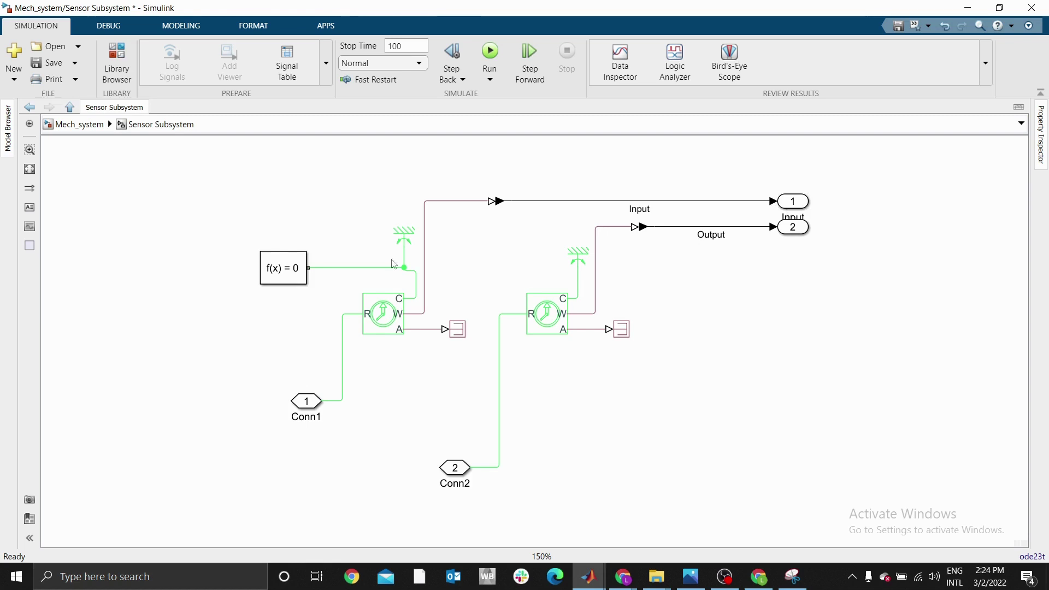
click(304, 401)
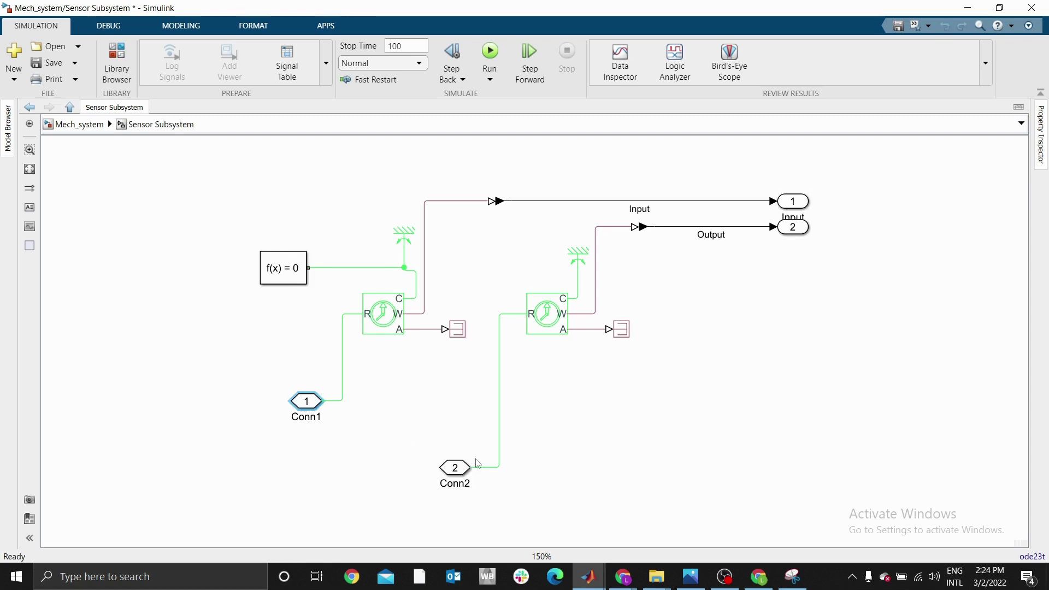
click(452, 469)
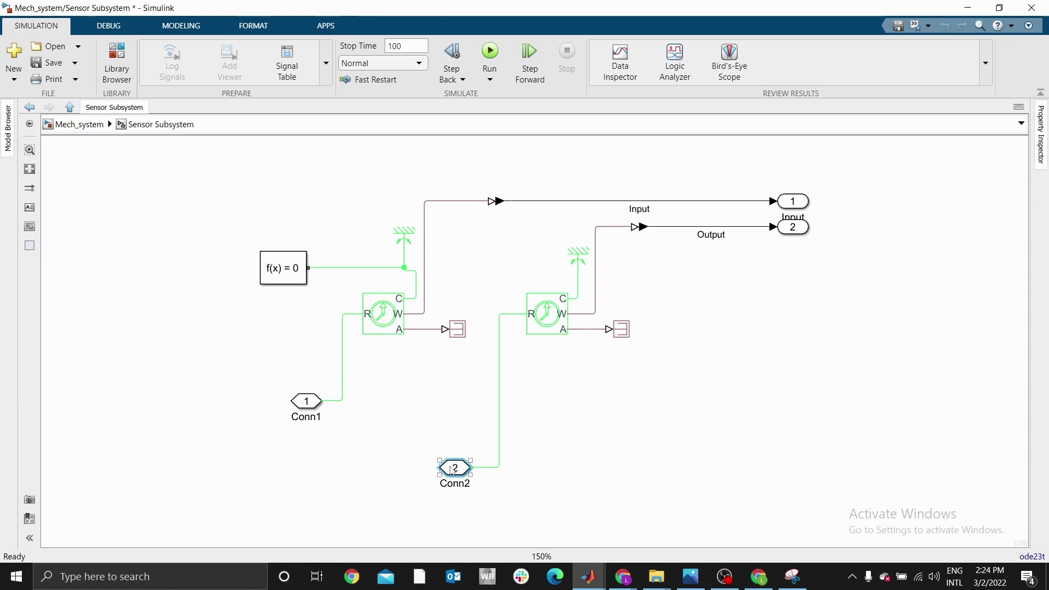
click(799, 202)
click(793, 227)
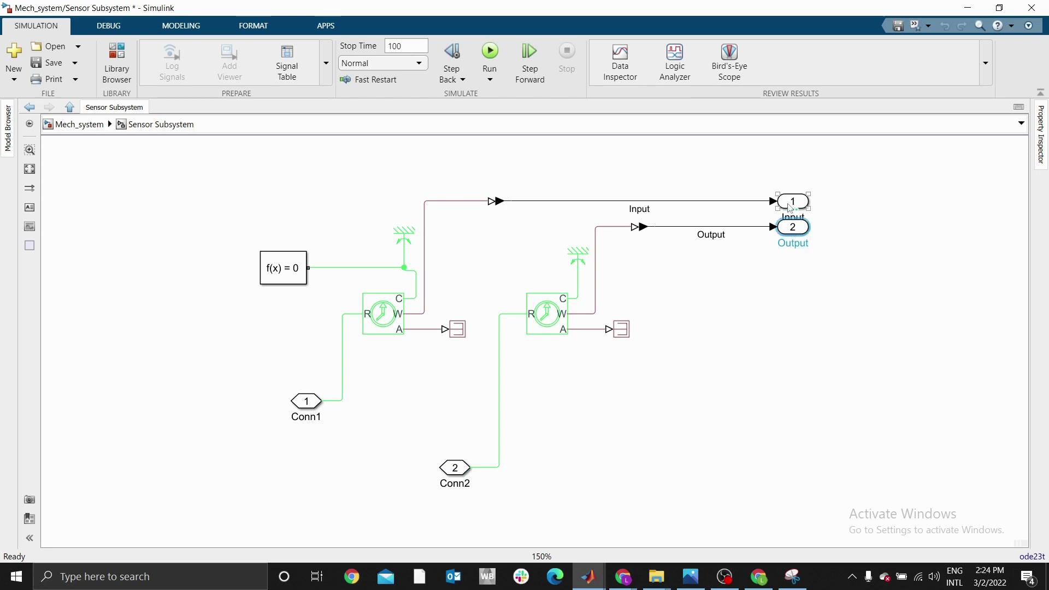
click(595, 202)
click(683, 227)
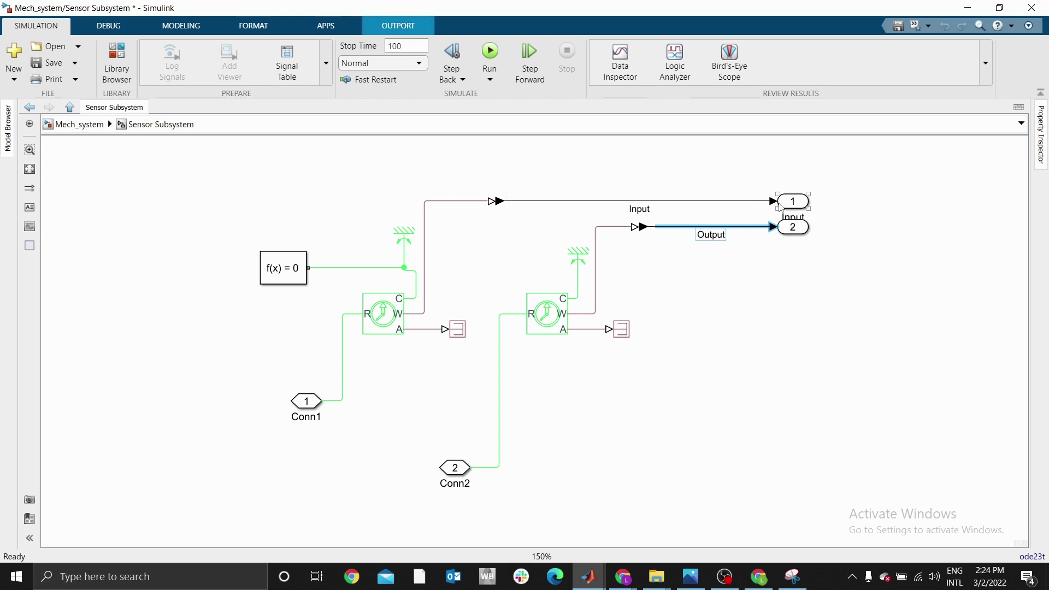
- Move the PS-Simulink Converter on the Input line and outport 1 upward so they align and clear outport 2
click(498, 196)
drag(497, 195, 497, 179)
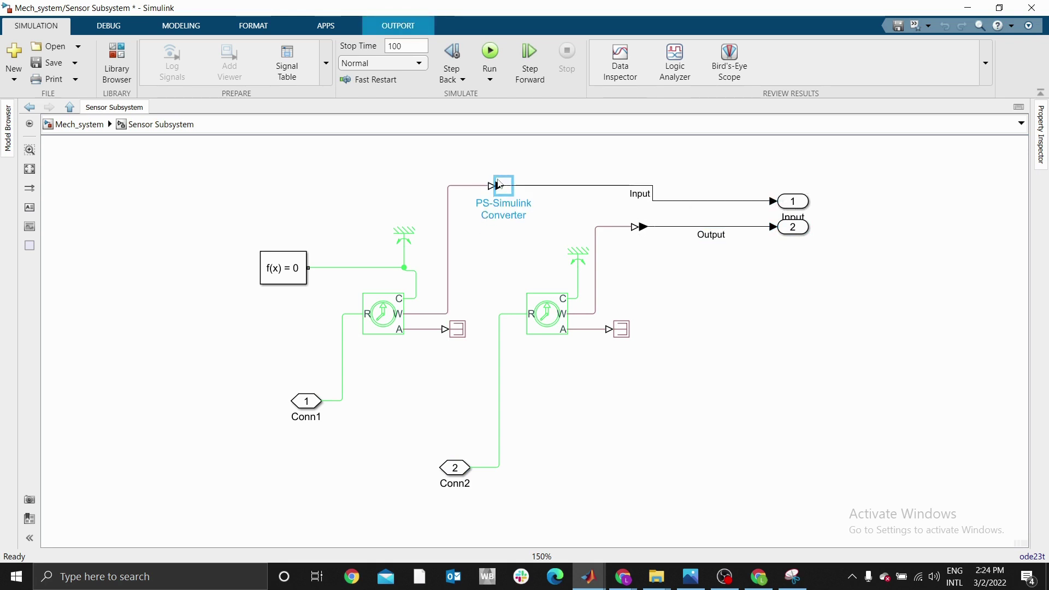
drag(791, 204, 807, 174)
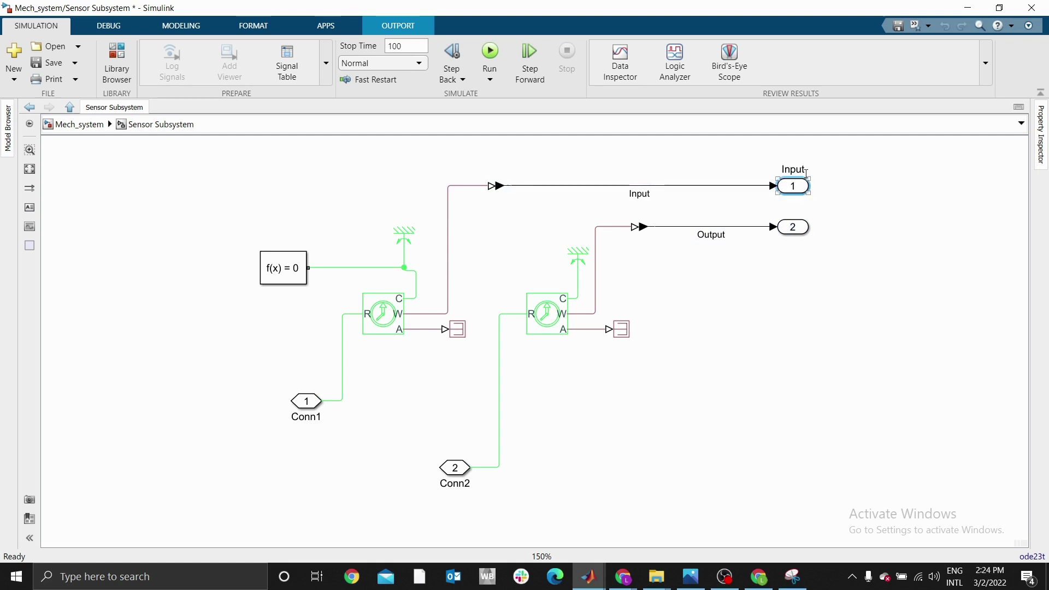
- Rename the Input outport to "I" and the Output outport to "O"
click(793, 232)
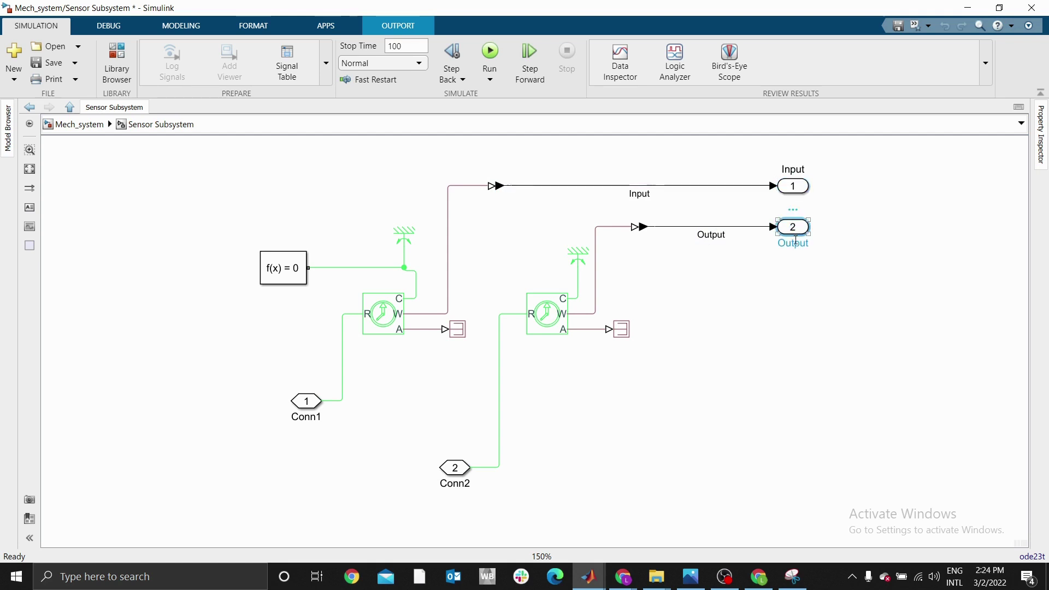
click(793, 169)
click(793, 170)
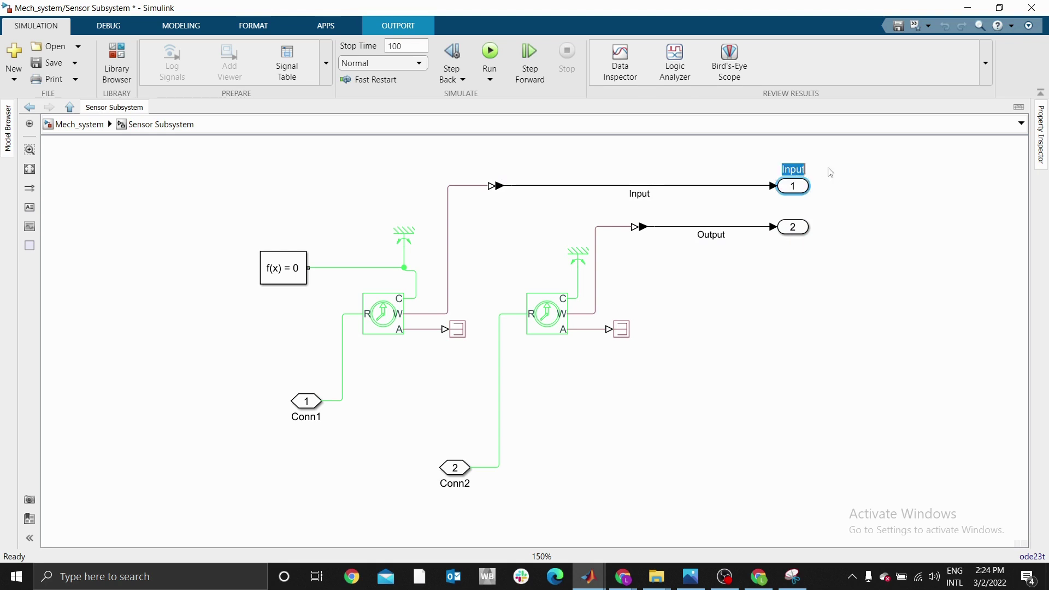
text(I)
click(869, 282)
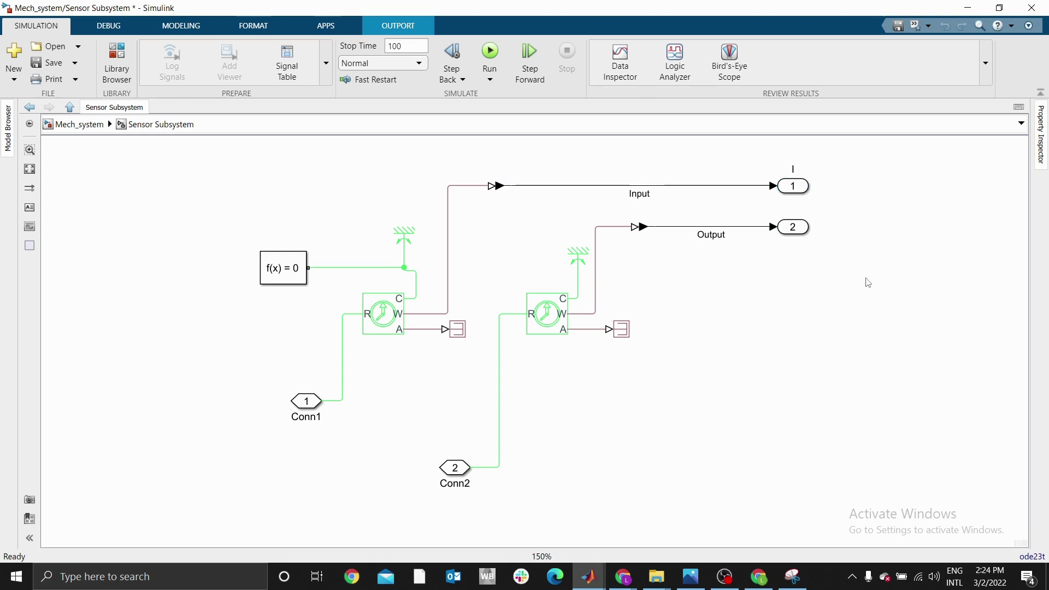
click(799, 234)
click(800, 241)
text(O)
click(694, 421)
- Rename the Conn1 port of the Sensor Subsystem to "In"
click(300, 416)
click(308, 417)
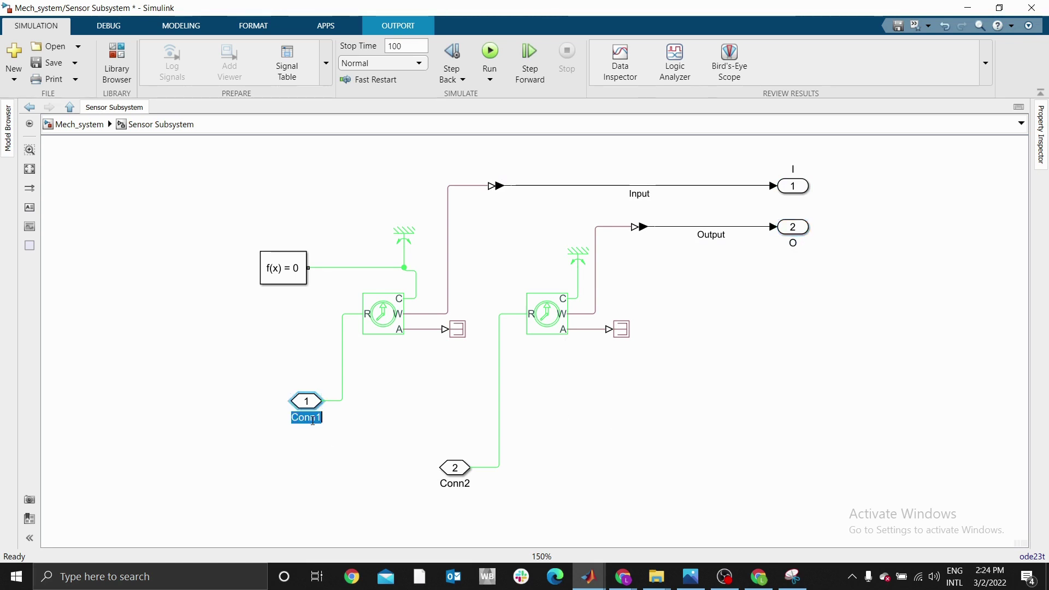
text(In)
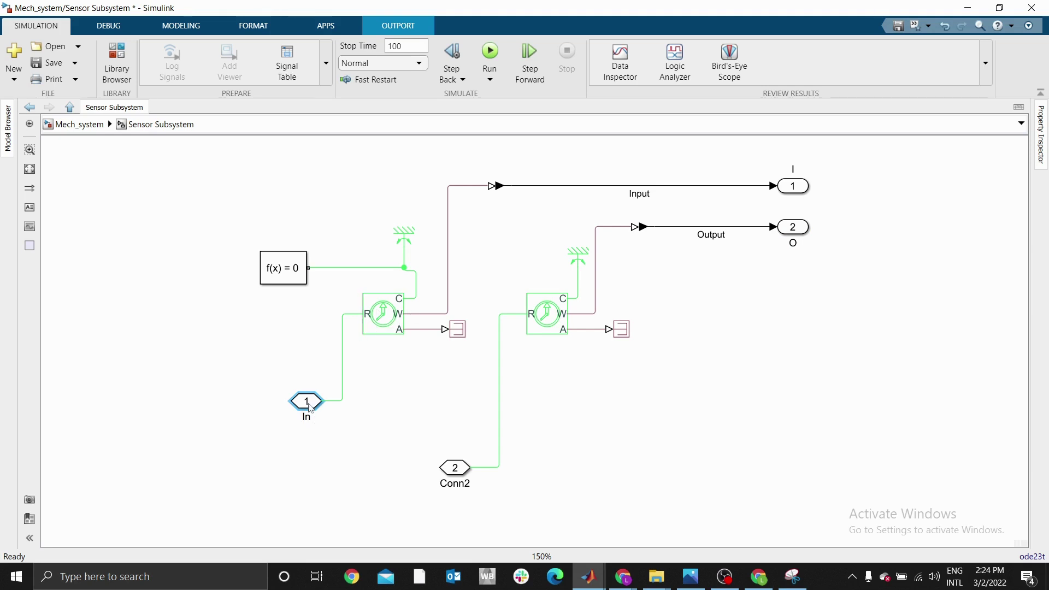
- Align the Conn2 port directly beneath the In port and rename it to "Out"
click(451, 484)
drag(454, 471, 306, 467)
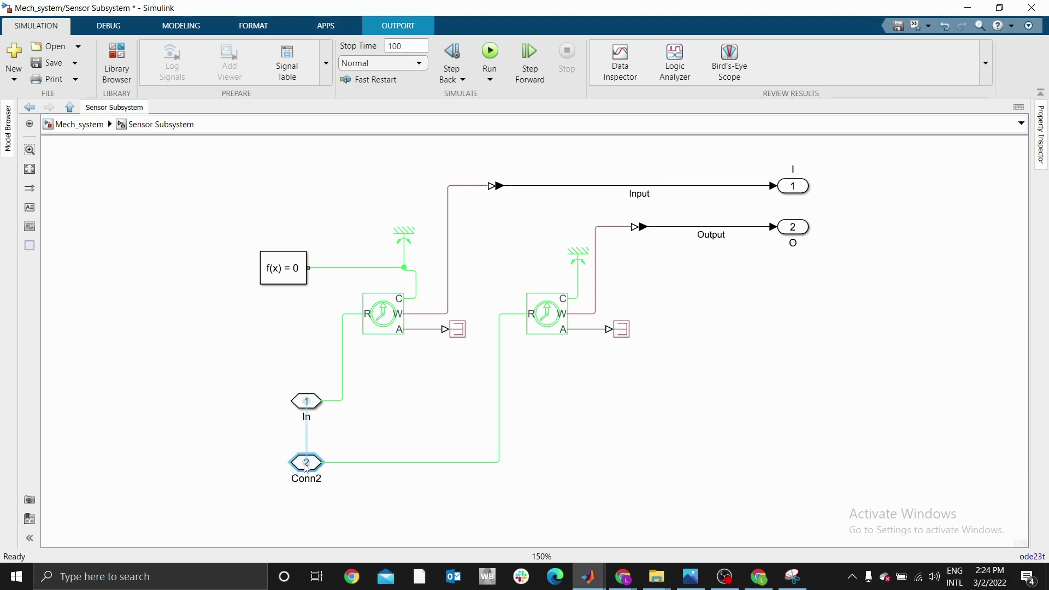
double_click(306, 478)
text(Out)
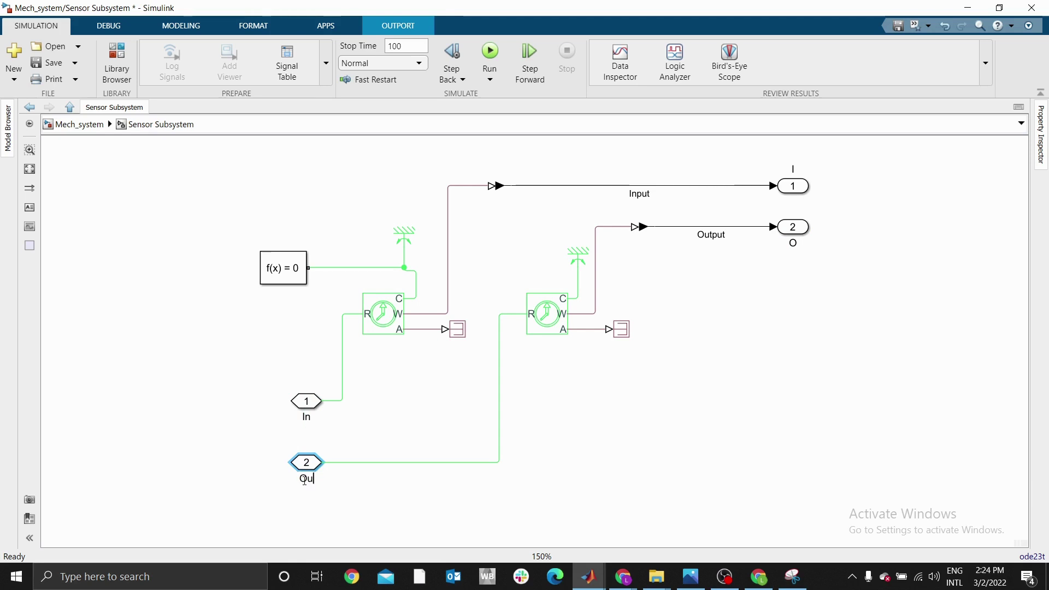
click(625, 435)
- Nudge the first sensor's Mechanical Rotational Reference sideways and delete the lines joining it to the solver block and the sensor's C port
click(403, 234)
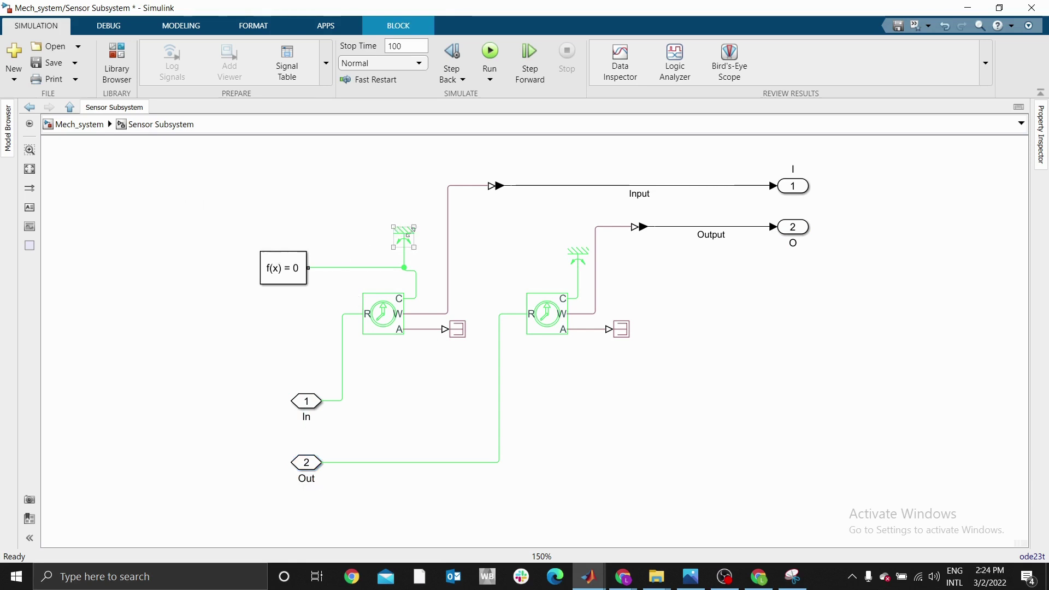
drag(410, 234, 421, 233)
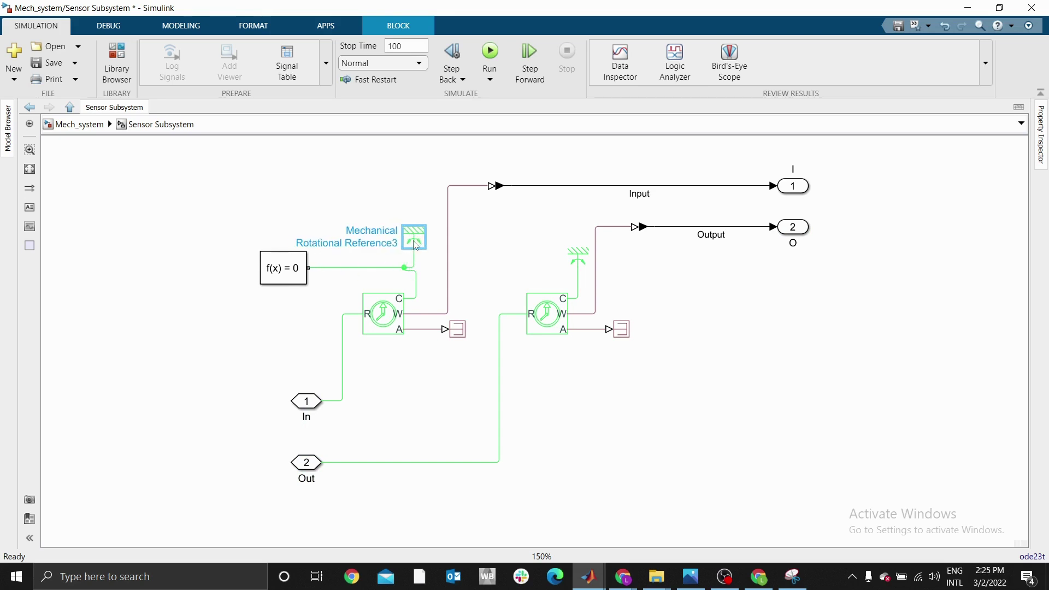
click(364, 267)
key(Delete)
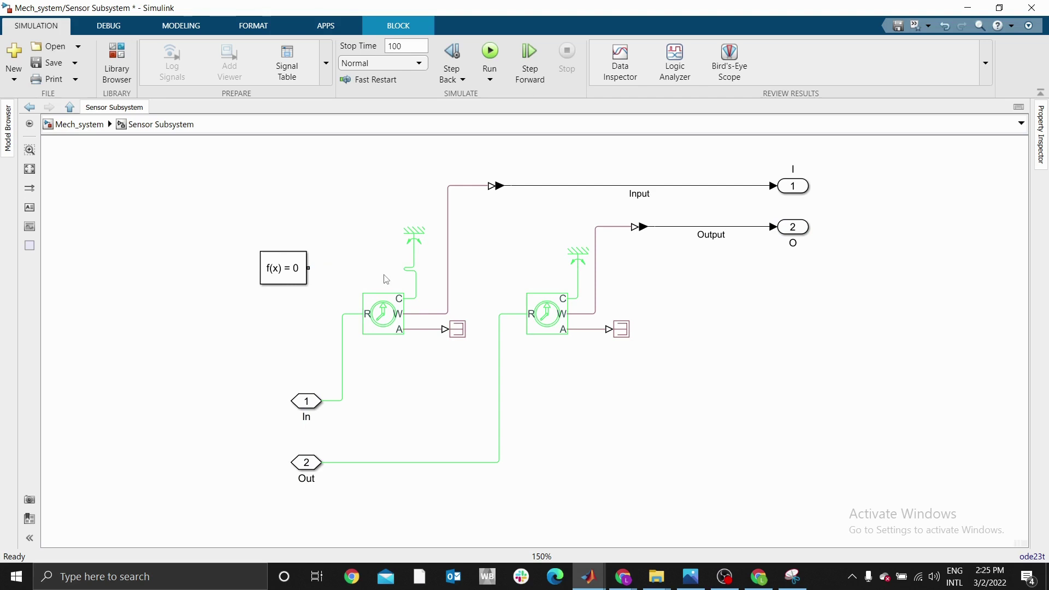
click(415, 247)
key(Delete)
- Shift the first sensor's W line, terminator and rotational reference farther from the sensor, and reconnect the reference to the C port
click(447, 276)
click(447, 276)
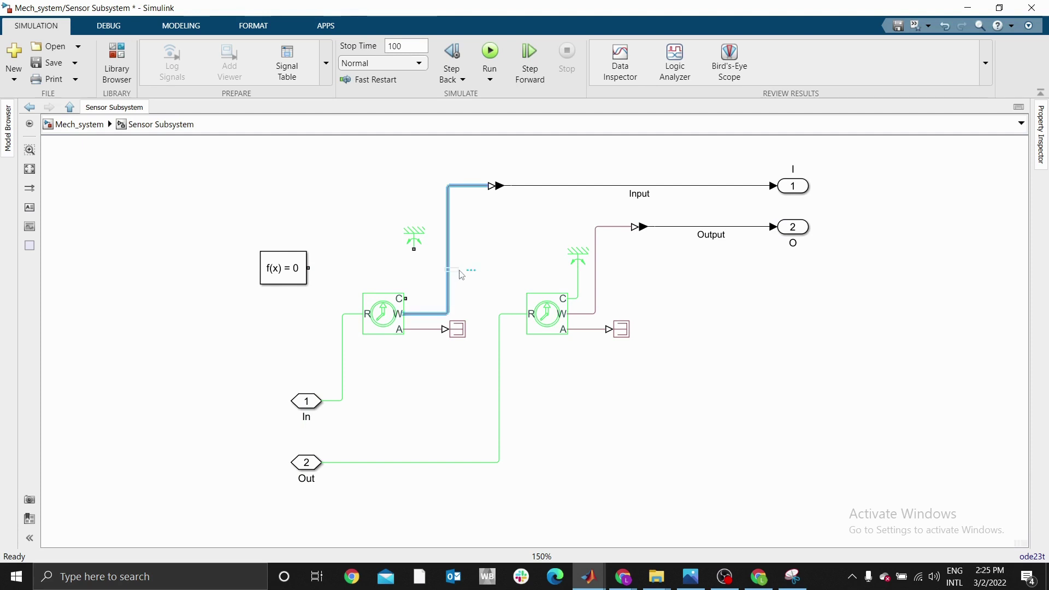
key(Escape)
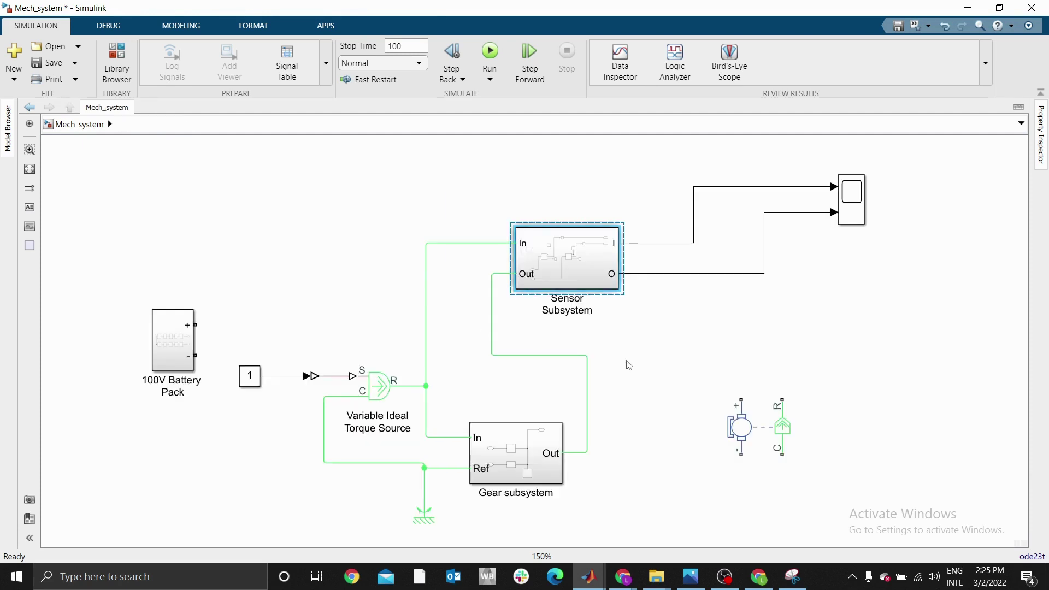
key(Return)
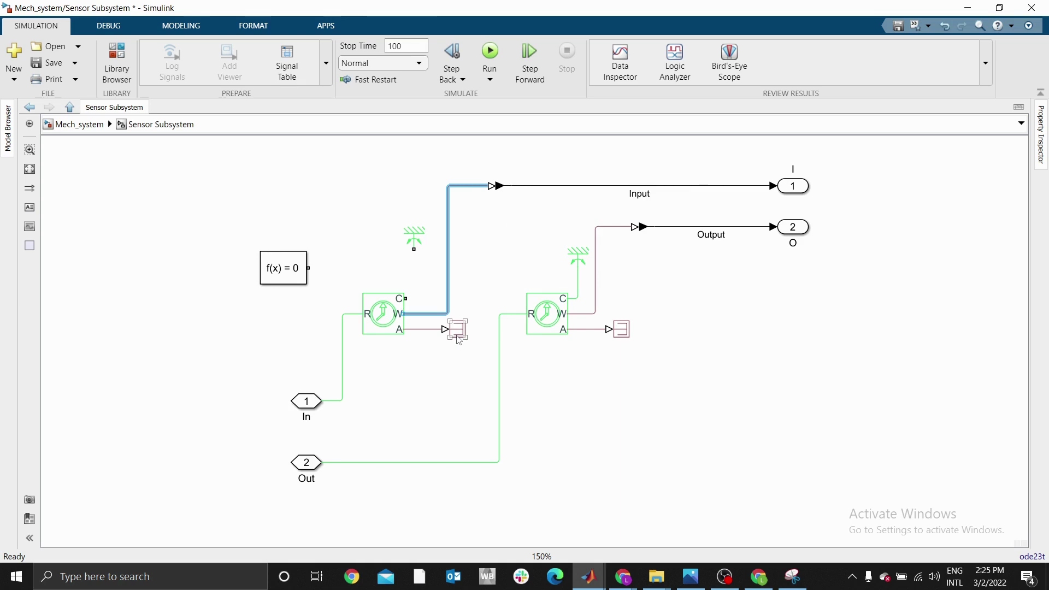
key(ctrl+z)
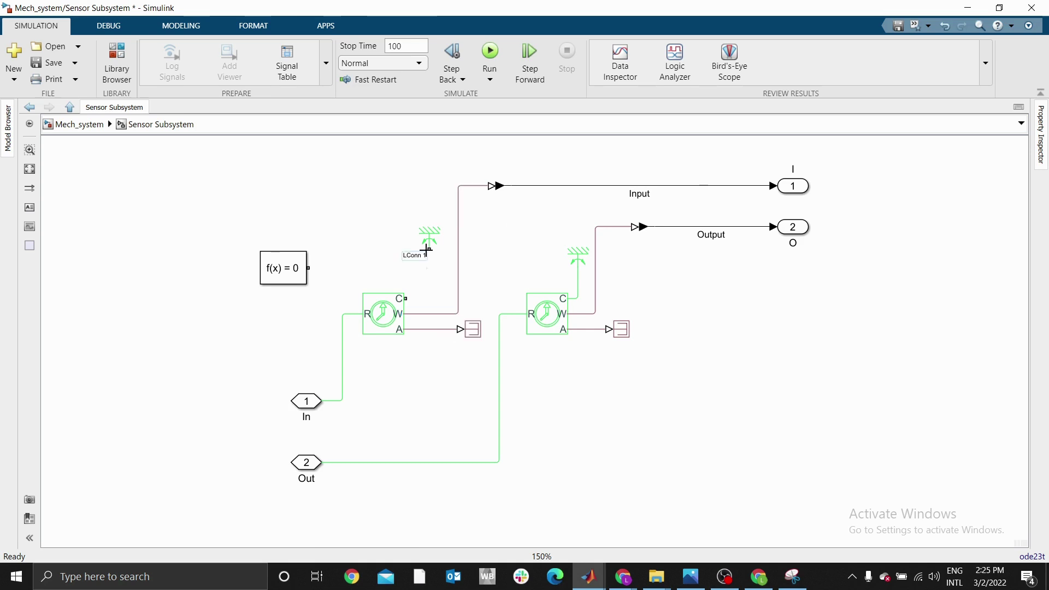
drag(426, 249, 409, 298)
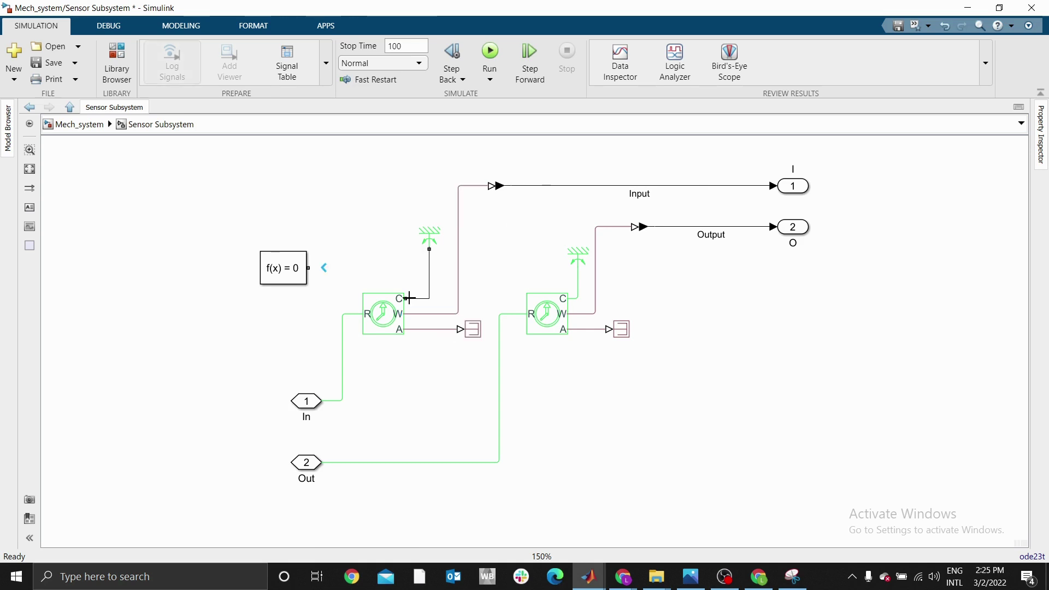
- Delete the Solver Configuration block from the Sensor Subsystem and return to the top level of Mech_system
click(288, 272)
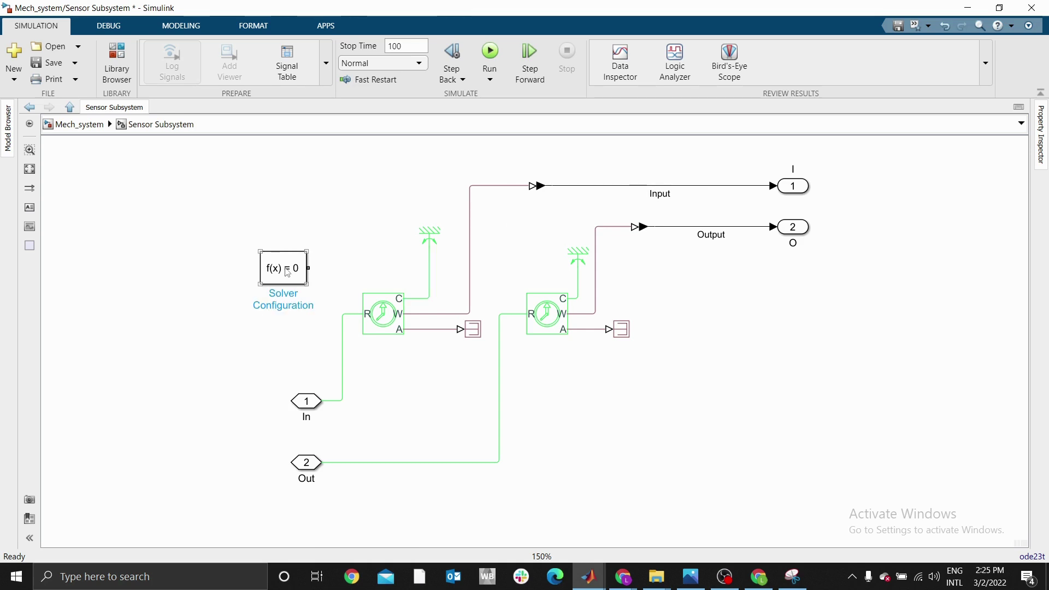
key(Delete)
key(space)
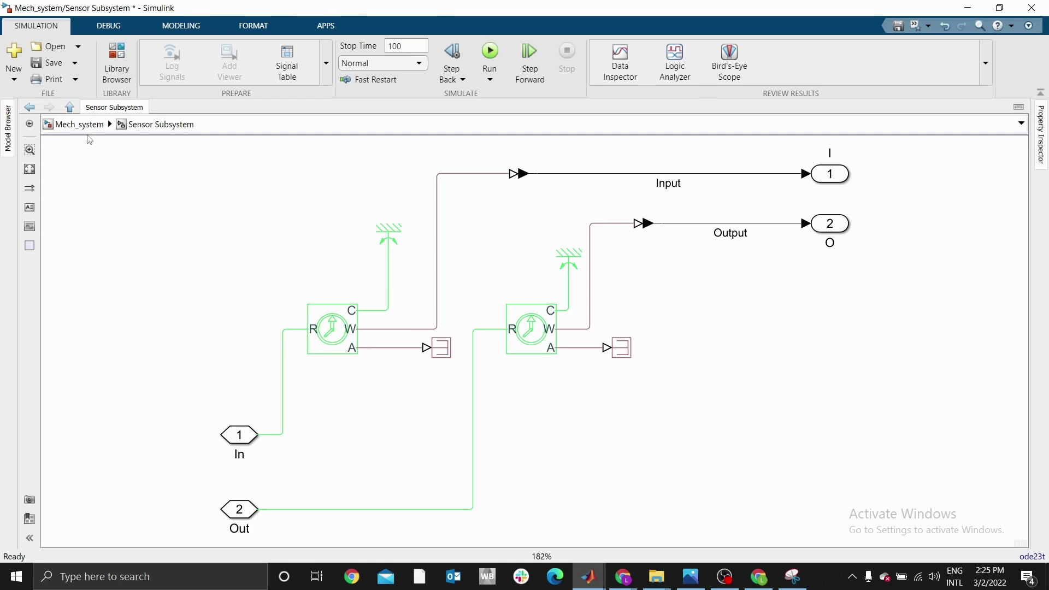
key(Escape)
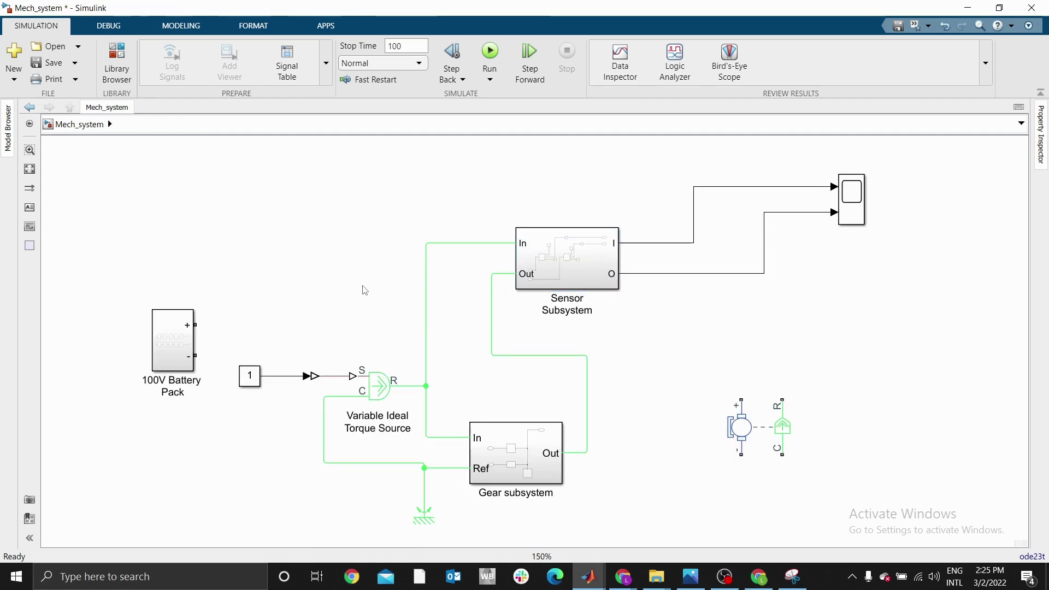
- Move the DC Motor above the battery pack, and line up the Sensor Subsystem and Scope beyond the Gear subsystem
scroll(364, 290, up, 1)
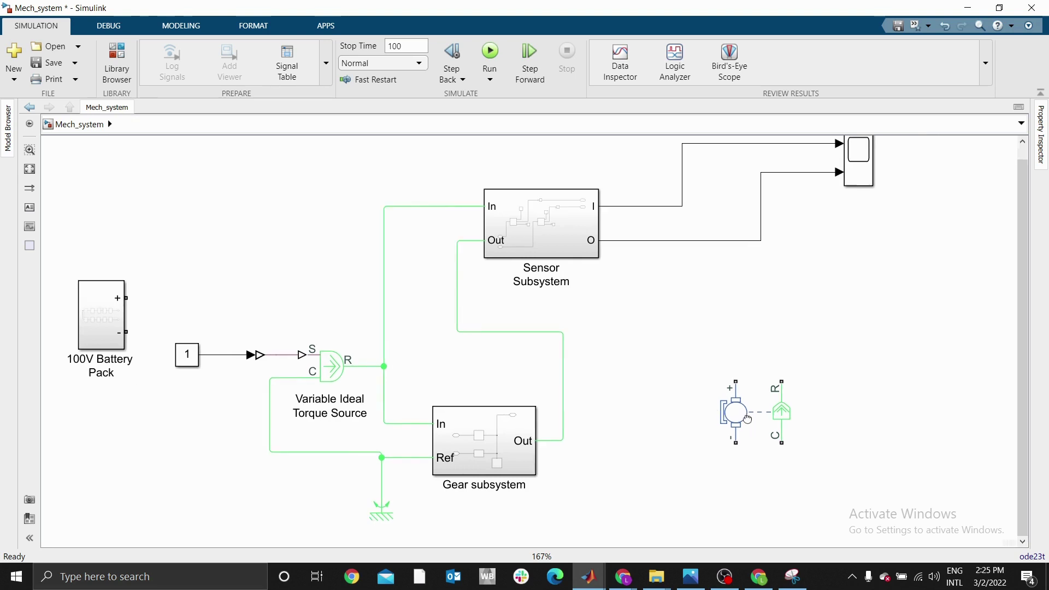
drag(783, 426, 274, 217)
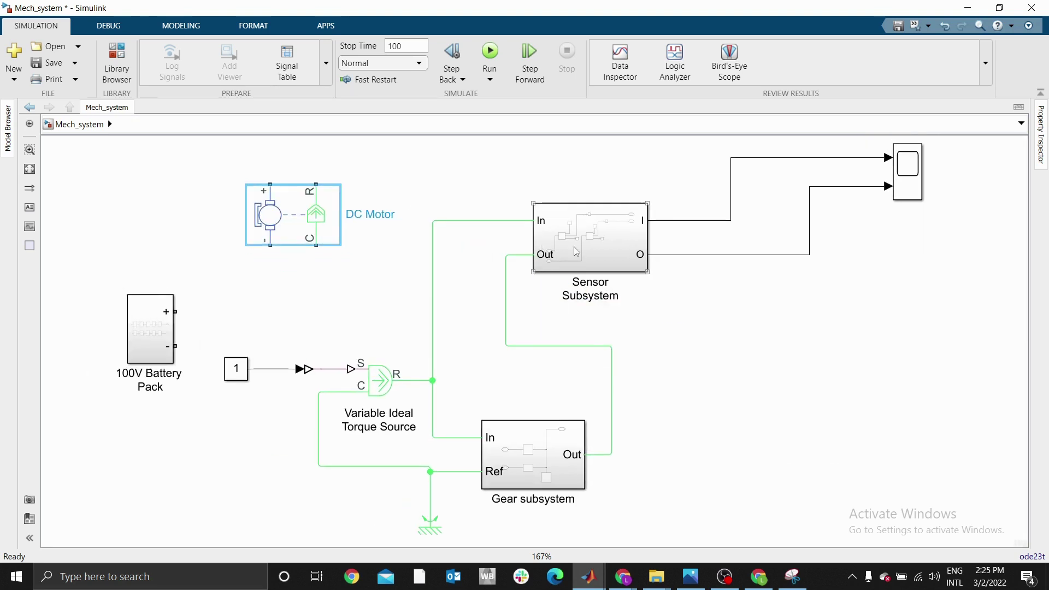
drag(578, 251, 729, 399)
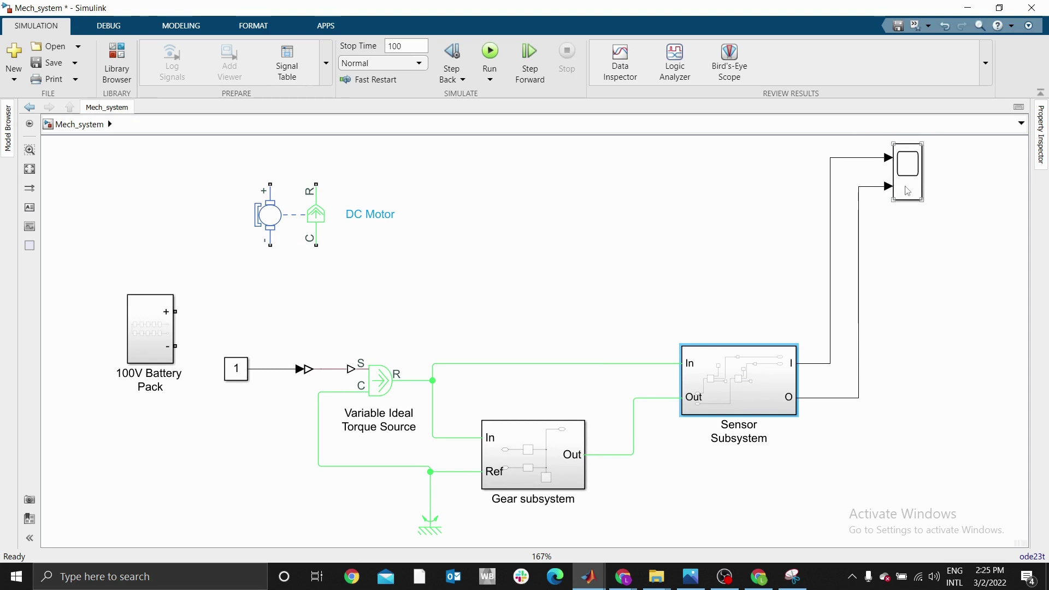
drag(907, 191, 926, 391)
click(468, 327)
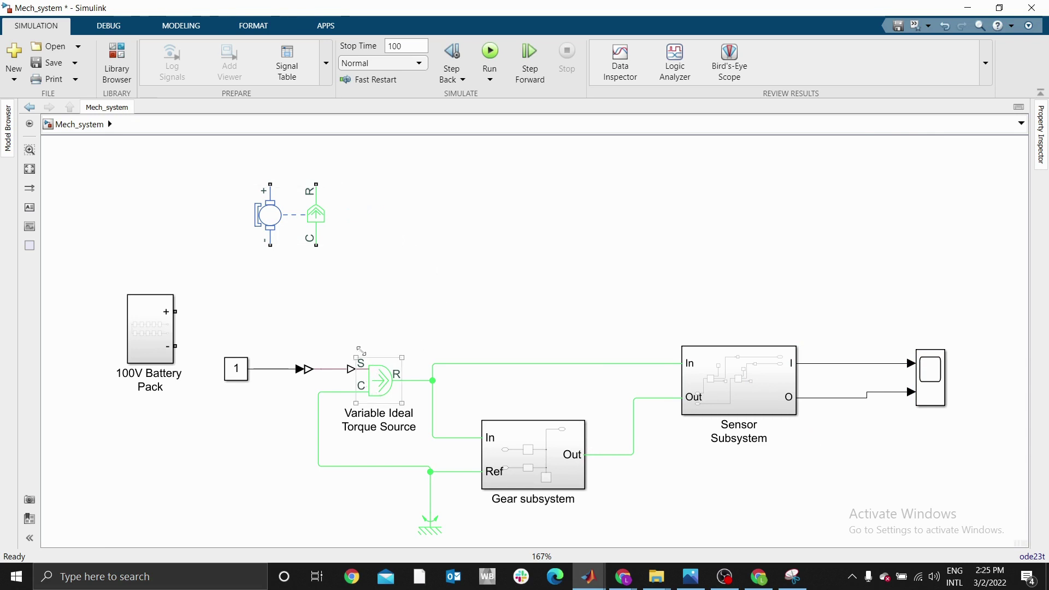
- Delete the Constant, Simulink-PS Converter and Variable Ideal Torque Source, and move the DC Motor into their place
drag(196, 329, 411, 456)
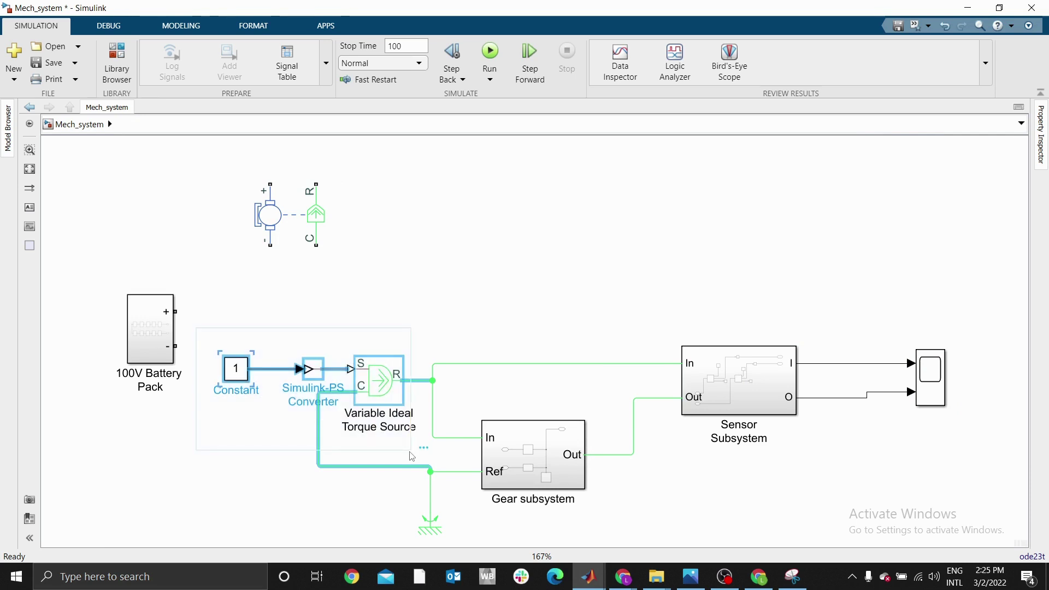
key(Delete)
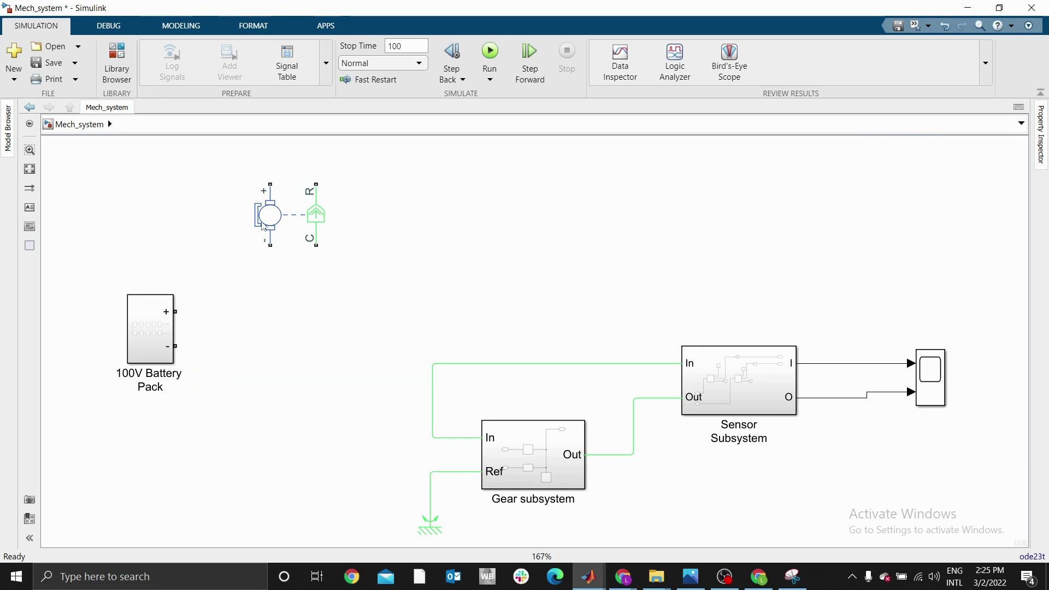
drag(282, 213, 313, 392)
click(350, 327)
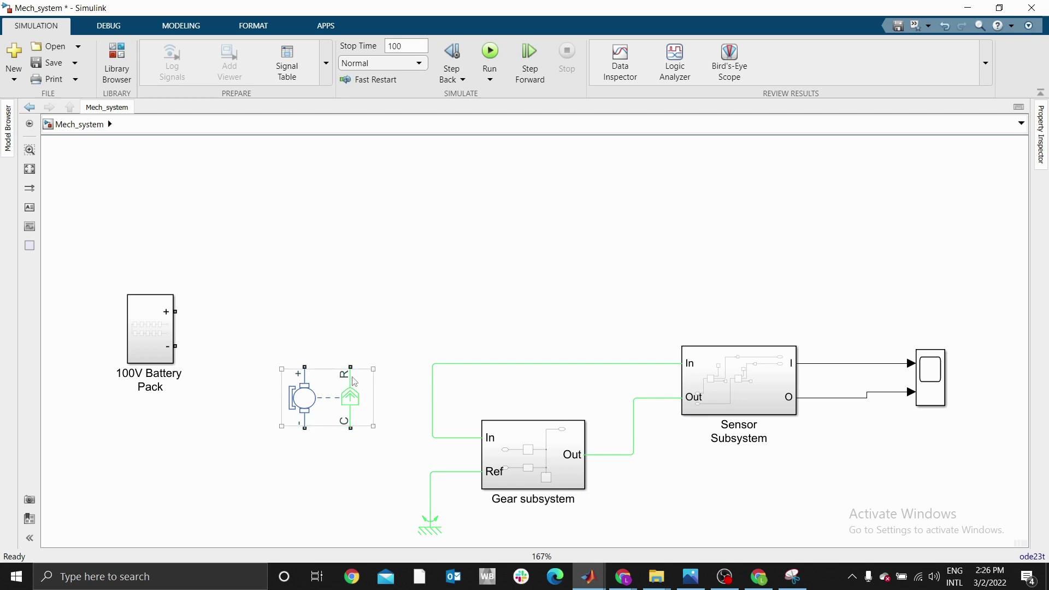
- Connect the DC Motor's R port to the line joining both In ports, straighten that line, and connect C to the Ref line
mouse_move(348, 367)
mouse_down()
mouse_move(386, 351)
mouse_move(433, 364)
mouse_move(455, 355)
mouse_up()
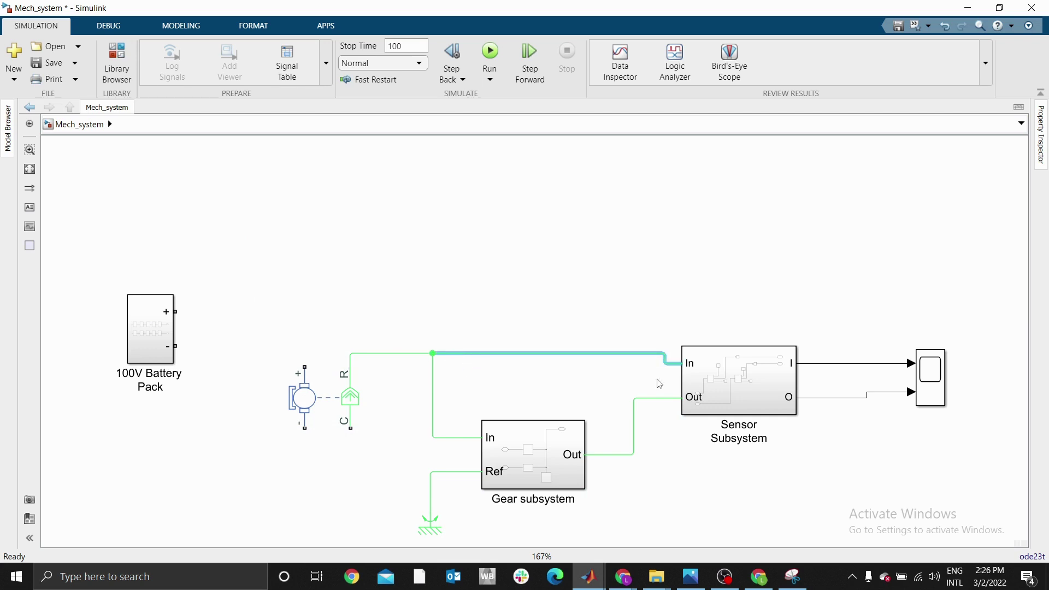
click(705, 386)
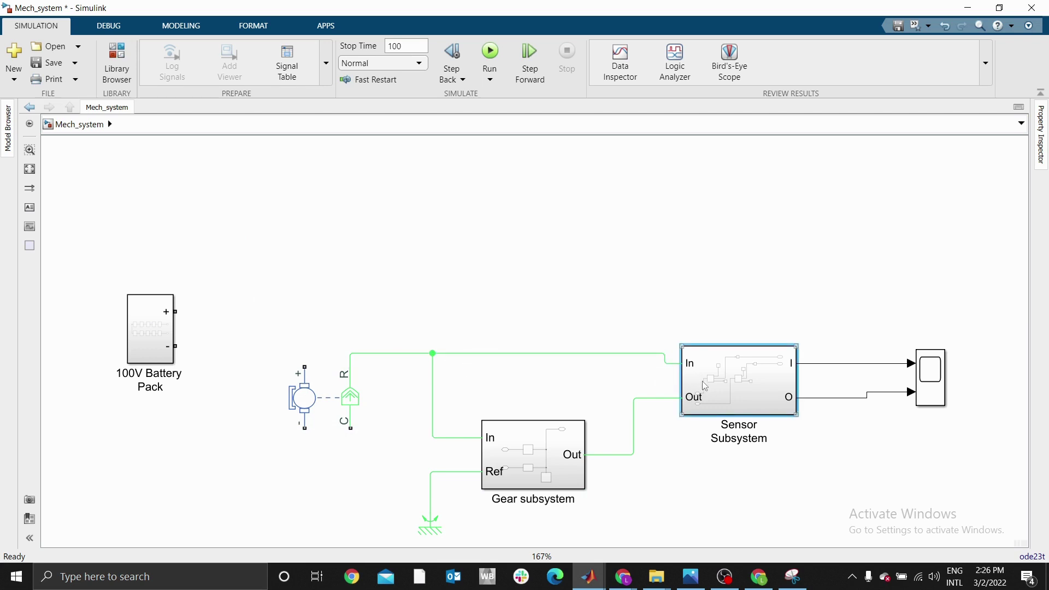
drag(705, 386, 704, 380)
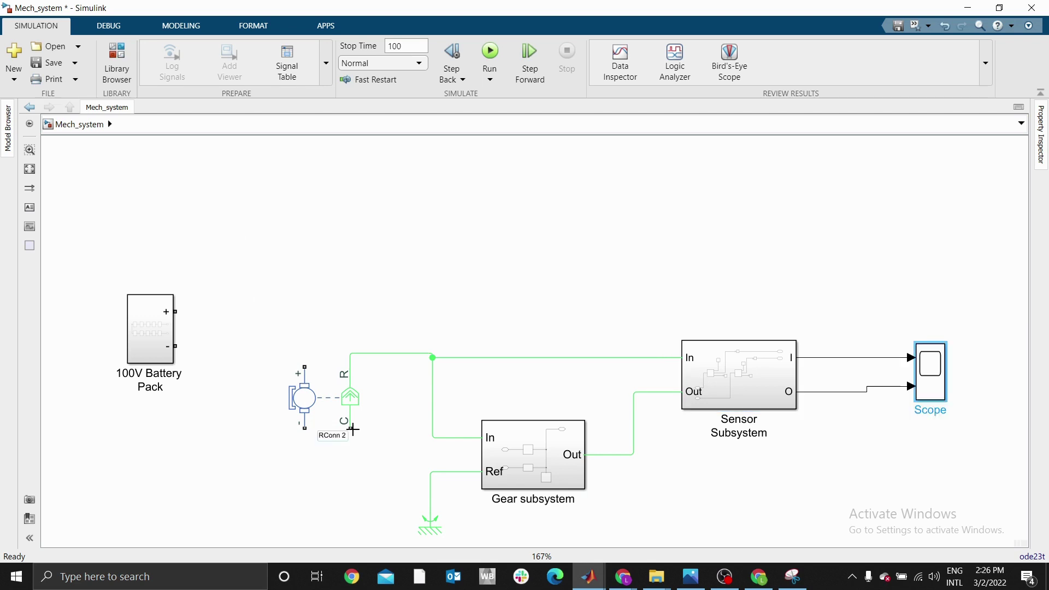
drag(350, 428, 431, 473)
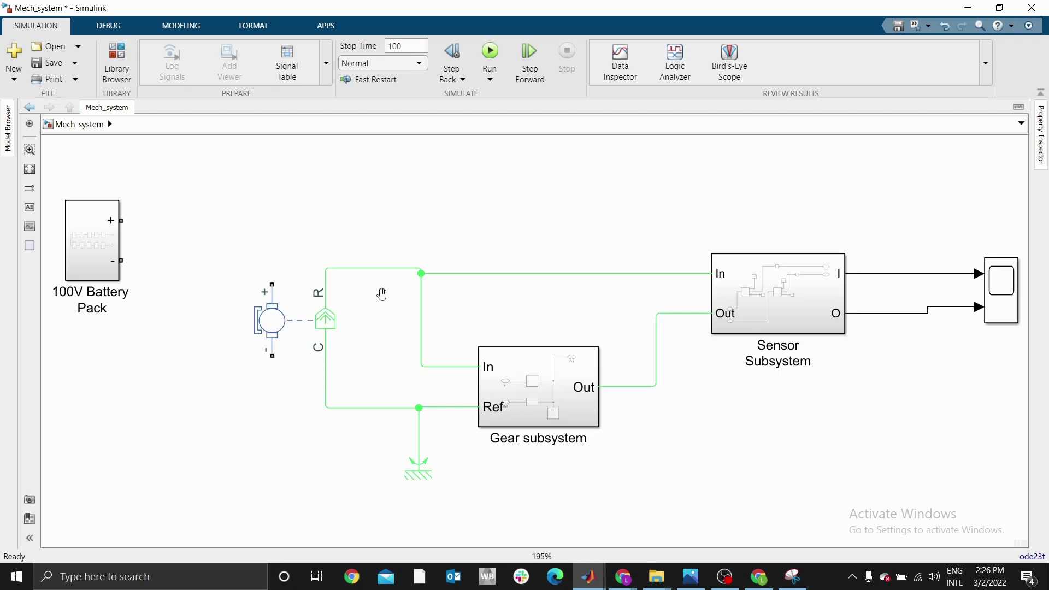
- Move the 100V Battery Pack beside the DC Motor and connect their positive and negative terminals
scroll(390, 293, up, 1)
drag(89, 255, 156, 327)
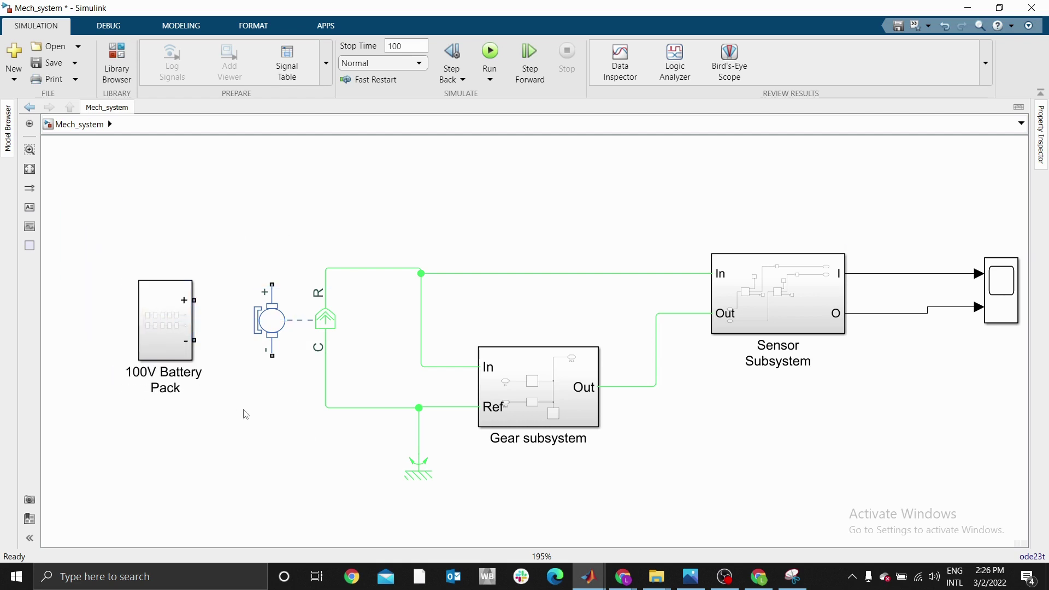
click(284, 293)
drag(273, 284, 195, 300)
drag(273, 358, 195, 342)
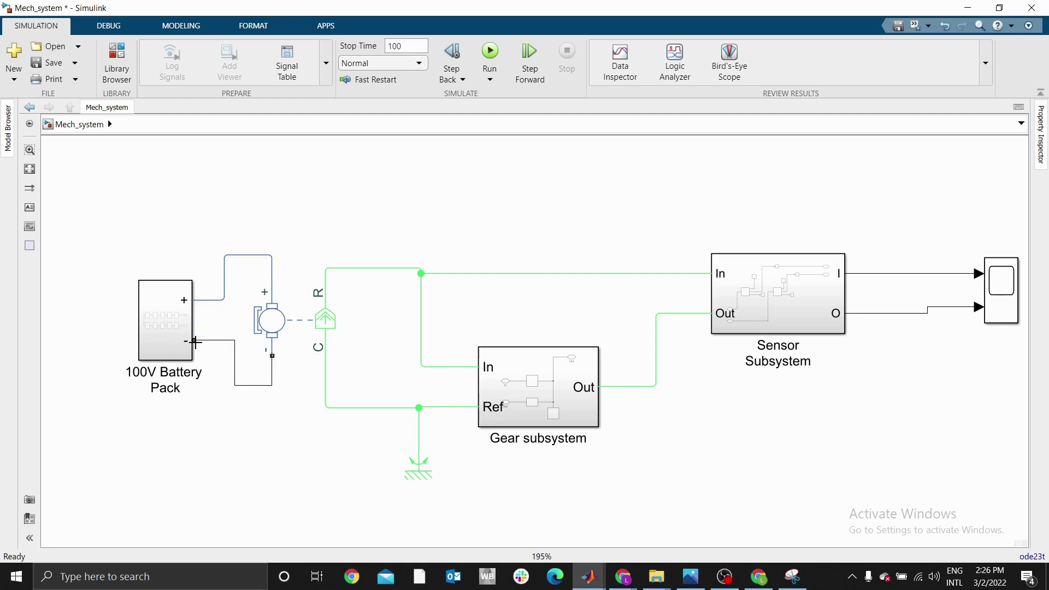
- Add a Solver Configuration block below the DC Motor and connect it to the Mechanical Rotational Reference line
double_click(295, 444)
text(so)
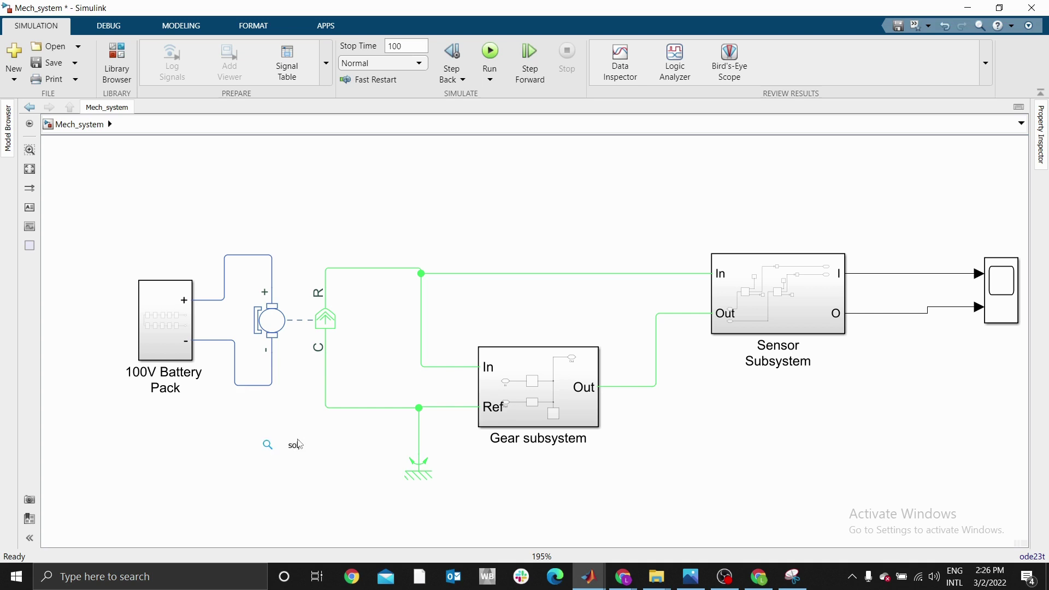
text(lve)
key(Return)
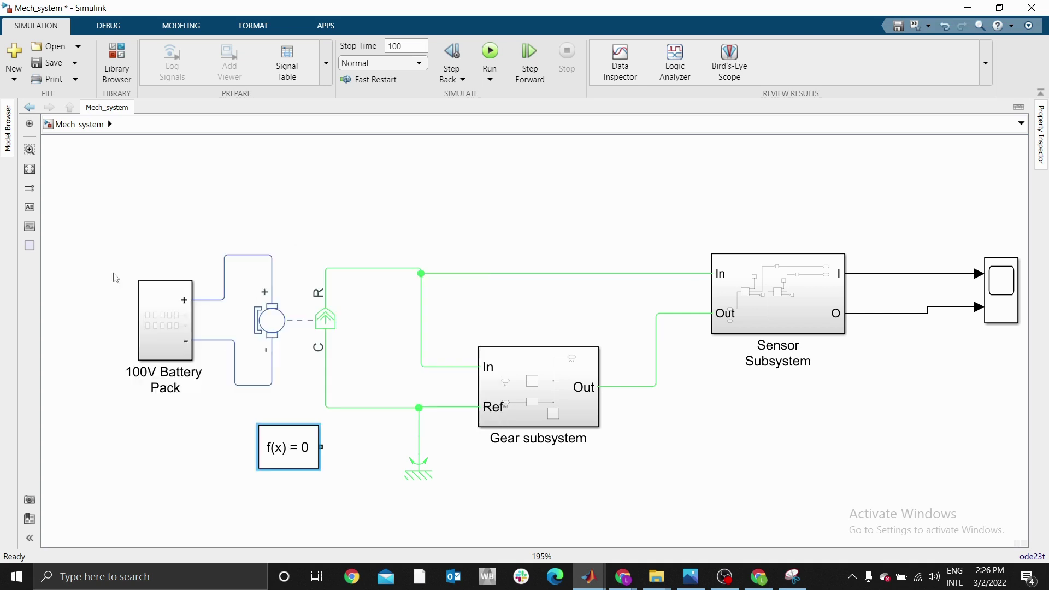
drag(321, 447, 418, 436)
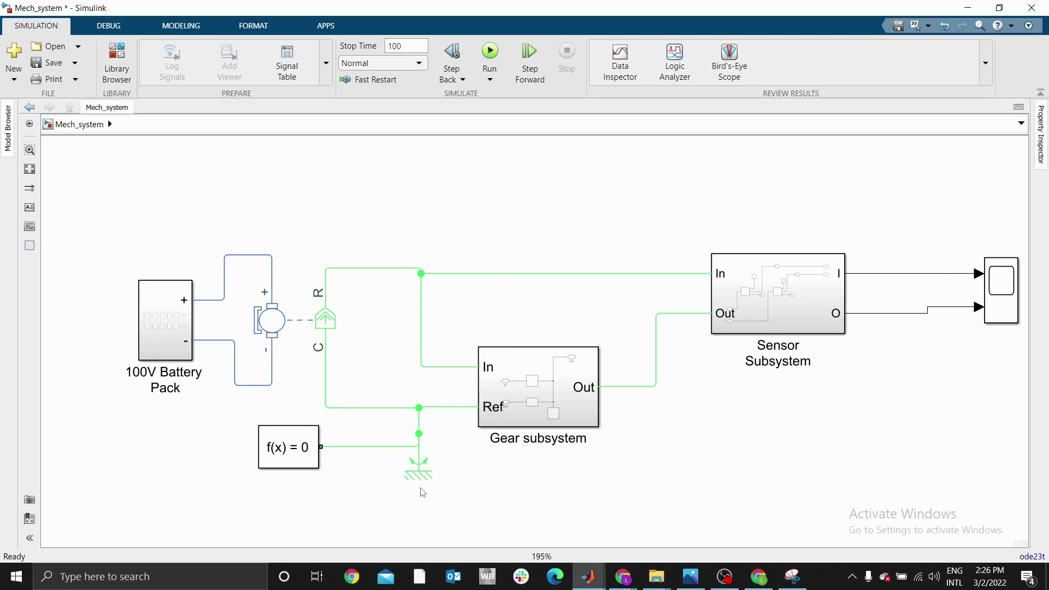
- Delete the Mechanical Rotational Reference with its branch lines, and reconnect the solver block, placed beneath the battery pack, to the motor's C line
drag(419, 474, 426, 485)
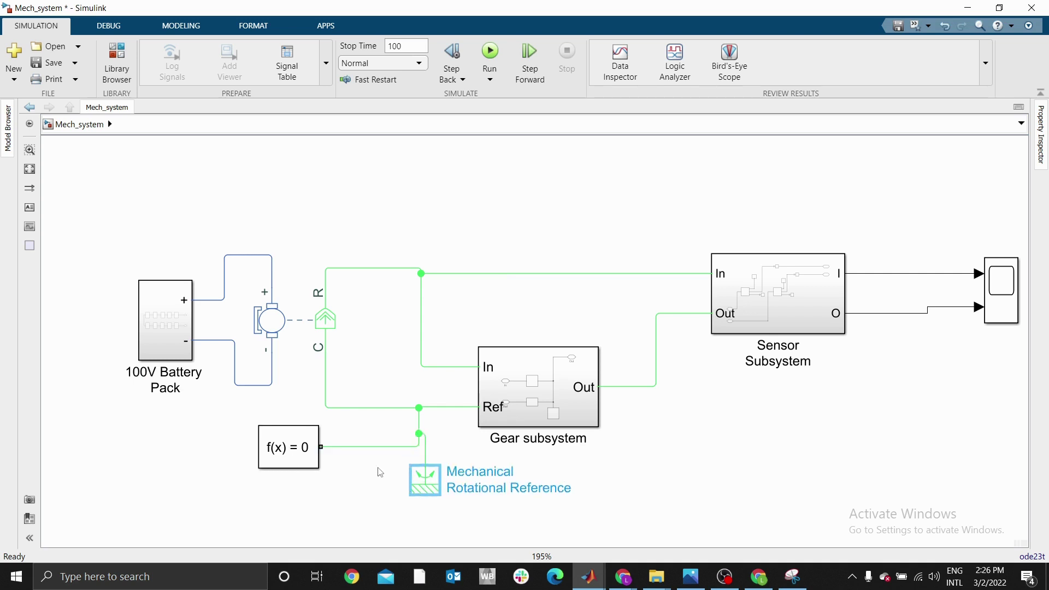
click(423, 492)
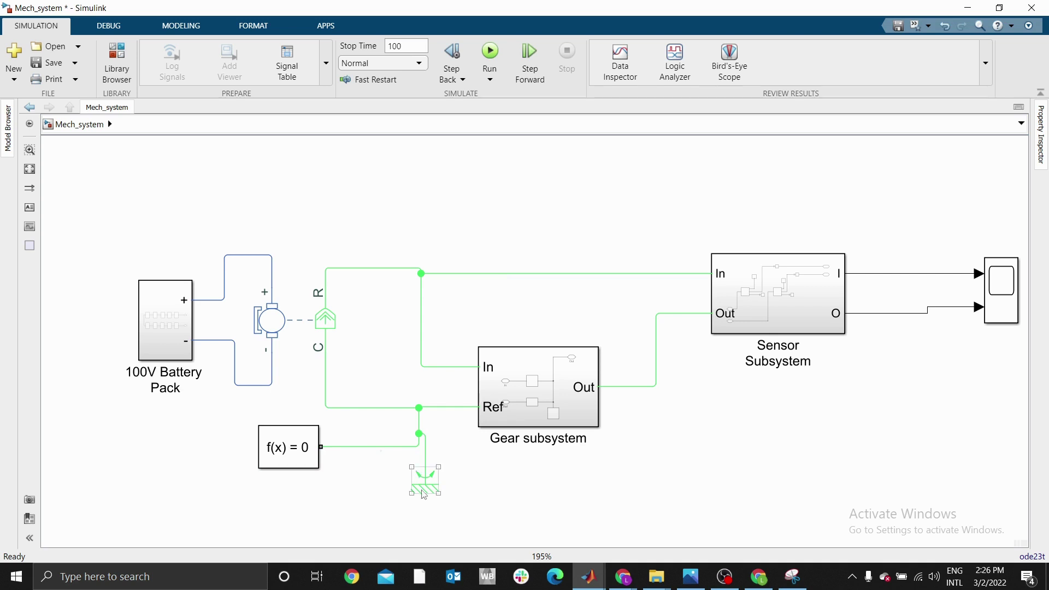
key(Delete)
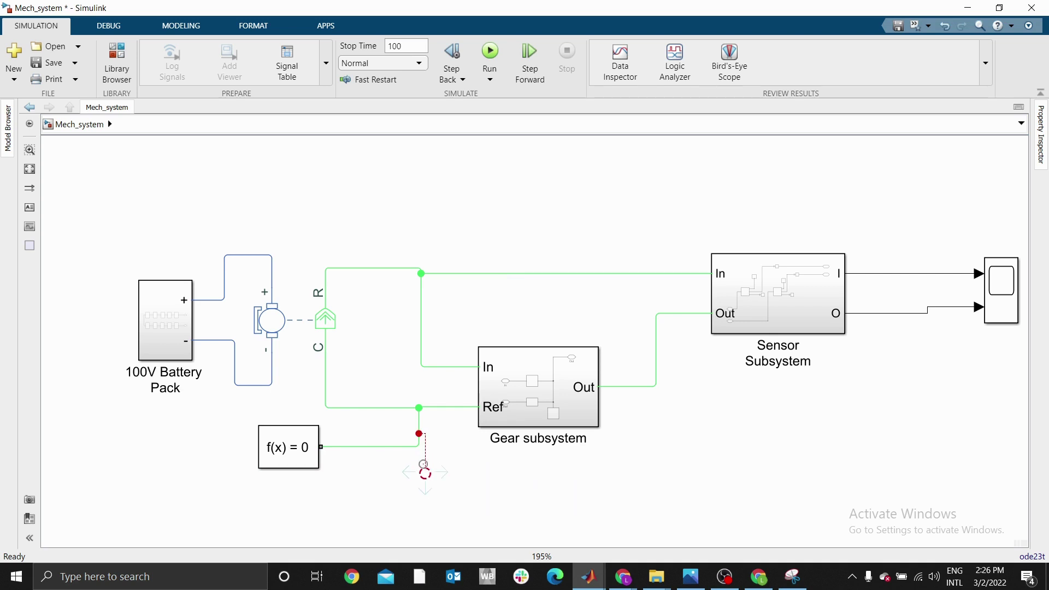
key(Delete)
click(293, 449)
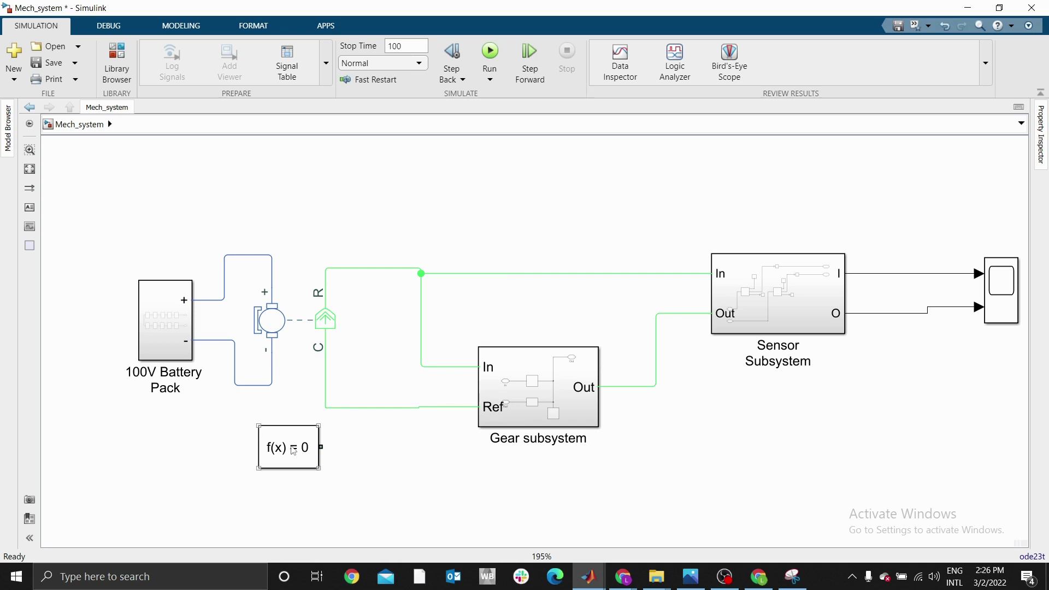
mouse_move(293, 449)
mouse_down()
mouse_move(173, 455)
mouse_move(285, 450)
mouse_move(325, 407)
mouse_up()
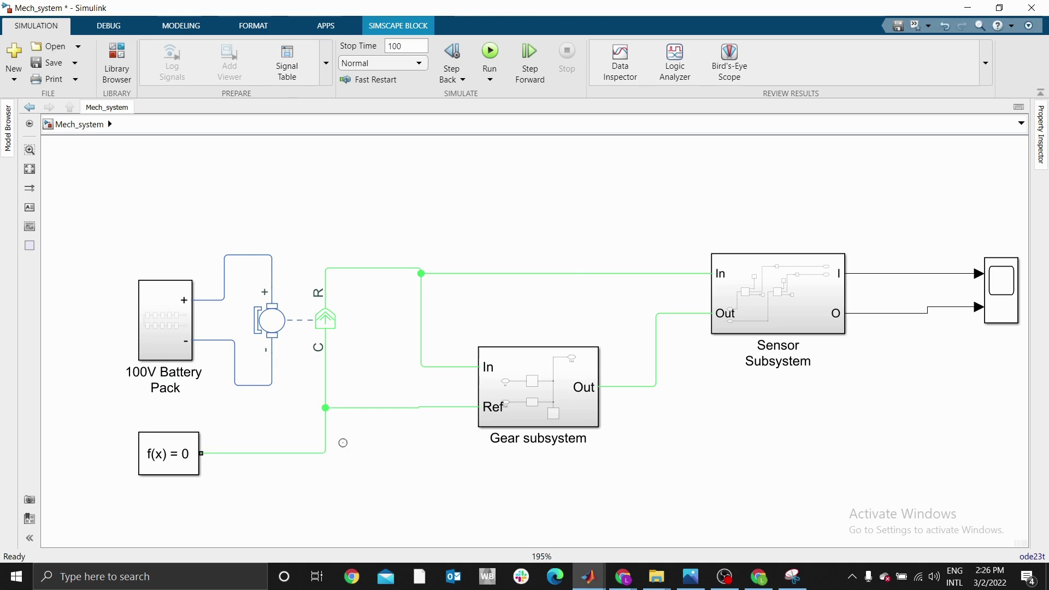
- Add an Electrical Reference, rotate it, place it between the battery pack and the solver block, and connect it to the battery's negative line
double_click(395, 460)
text(e)
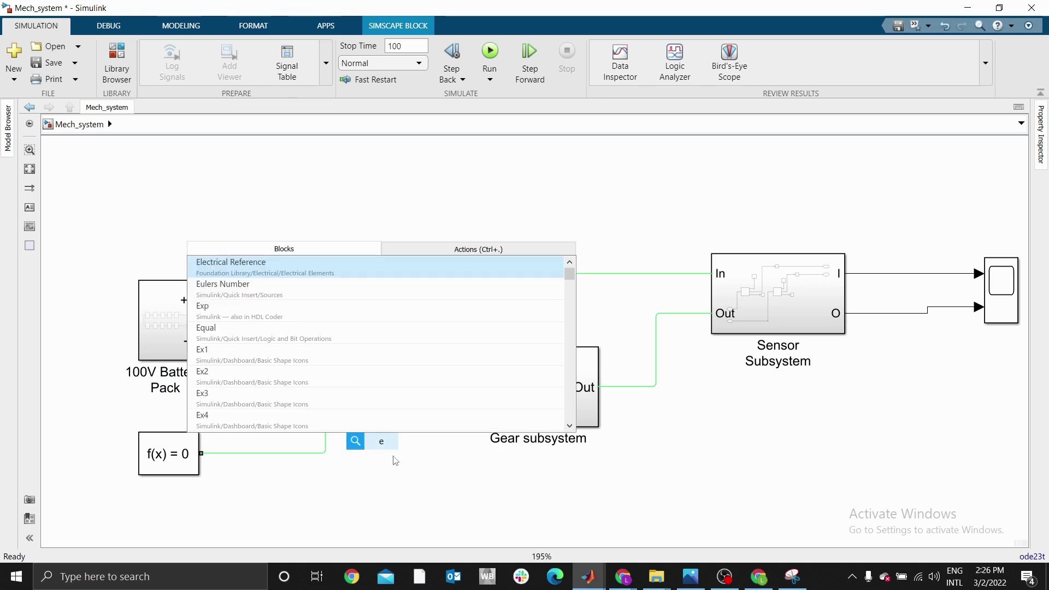
click(233, 263)
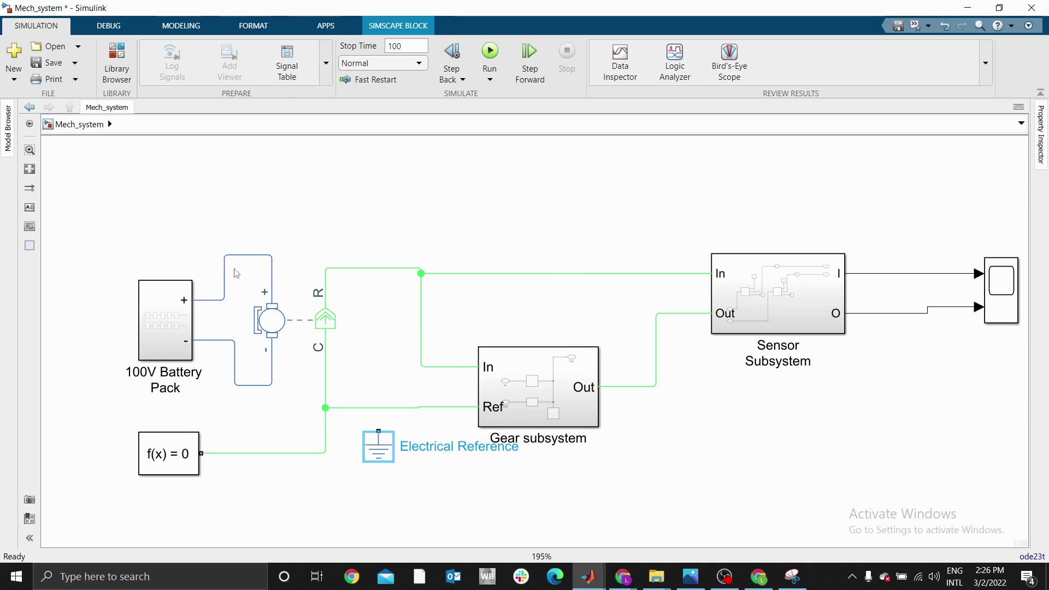
click(253, 256)
click(274, 235)
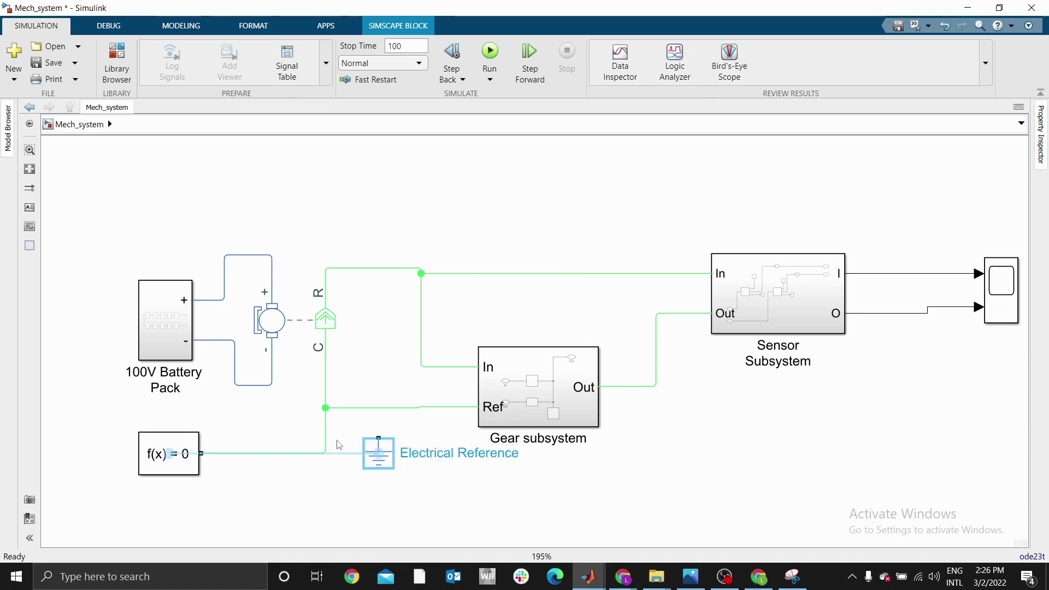
drag(373, 459, 247, 419)
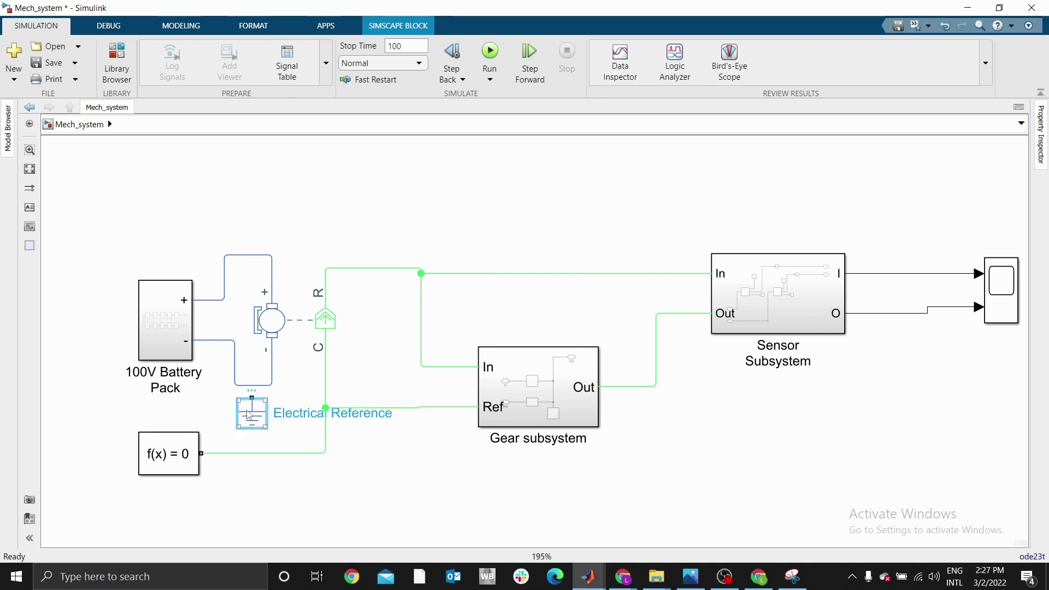
key(ctrl+r)
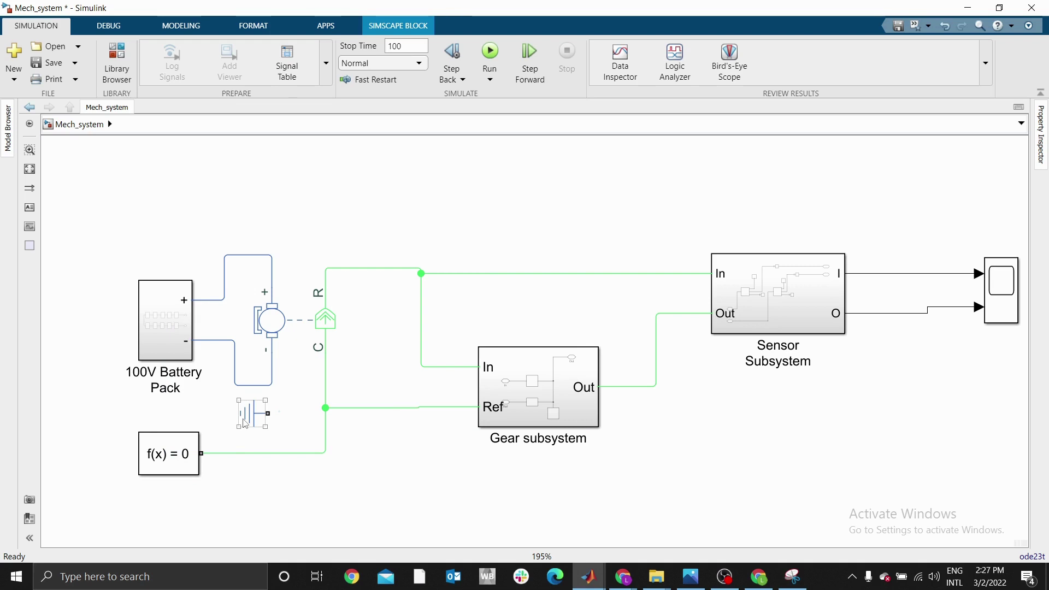
drag(245, 422, 158, 428)
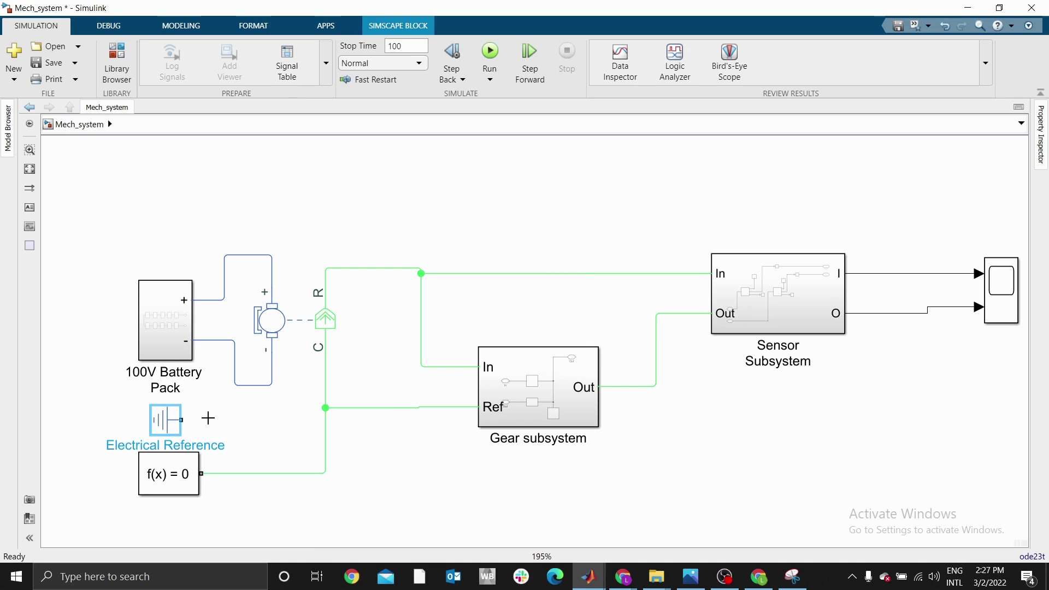
drag(208, 418, 235, 386)
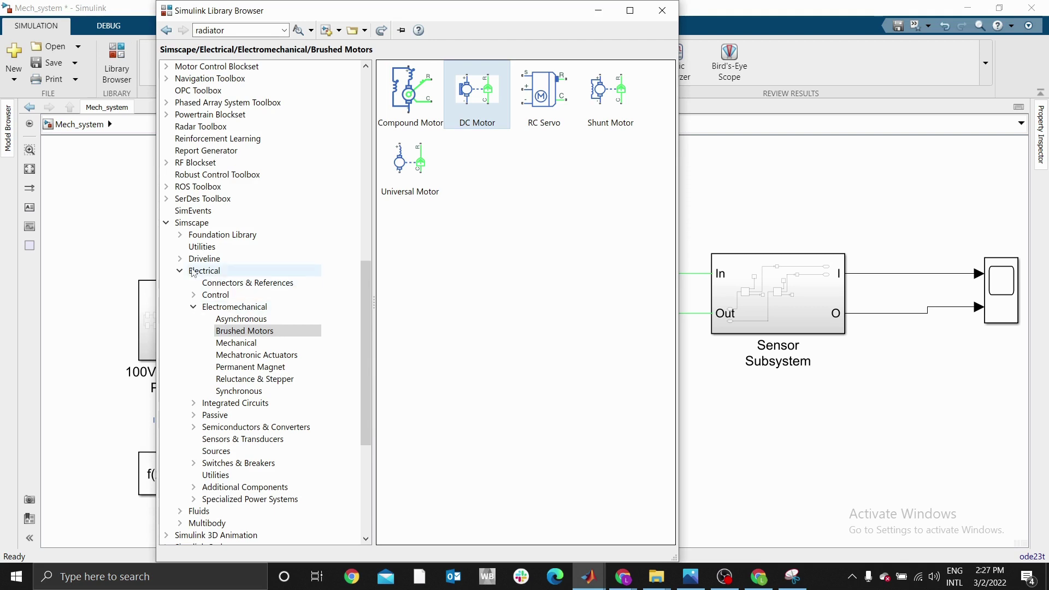
- Add a Mechanical Rotational Reference from the Foundation Library's rotational elements and connect it to the line between the motor's C port and the gear's Ref port
click(179, 235)
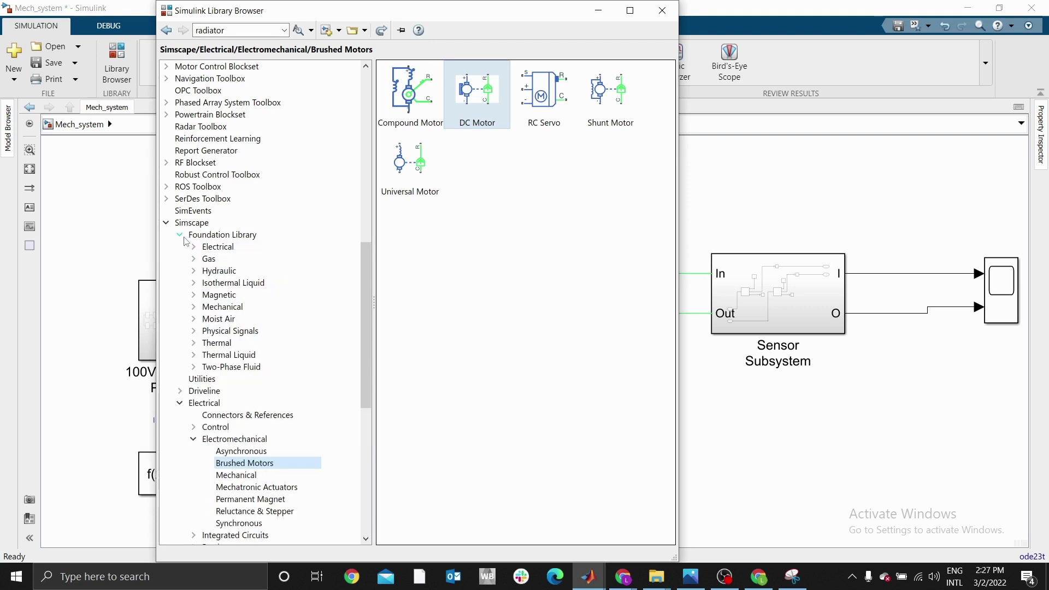
click(193, 306)
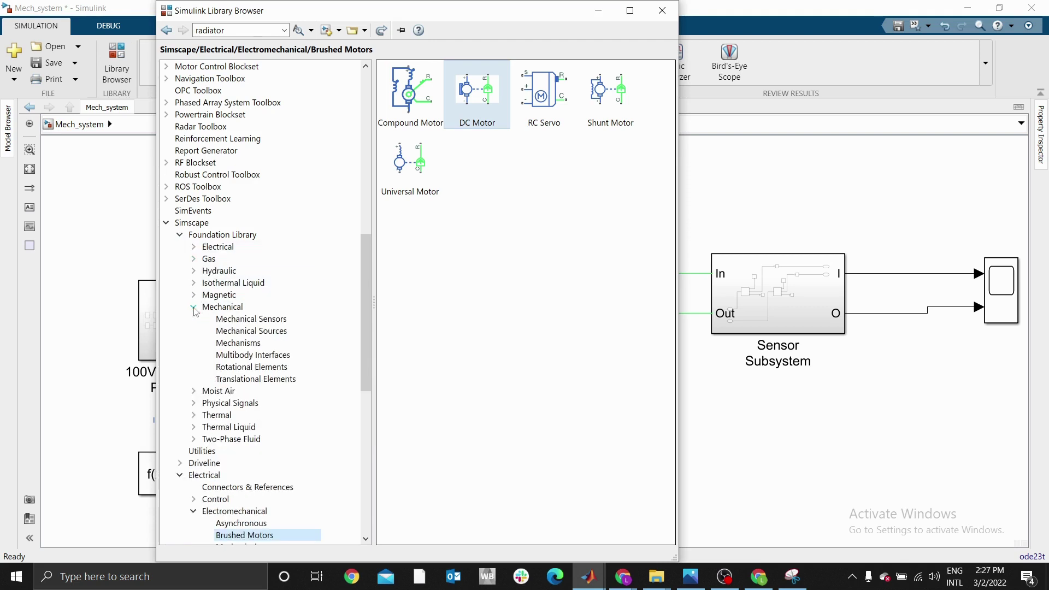
click(253, 369)
mouse_move(491, 104)
mouse_down()
mouse_move(726, 434)
mouse_move(547, 435)
mouse_move(404, 500)
mouse_move(426, 484)
mouse_move(413, 496)
mouse_move(412, 400)
mouse_up()
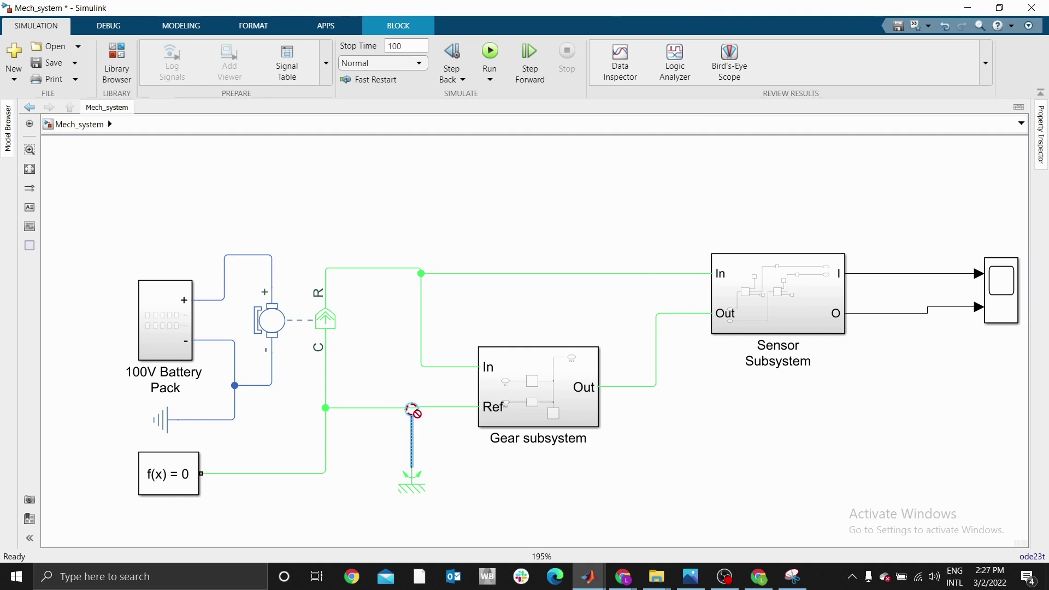
drag(414, 408, 412, 421)
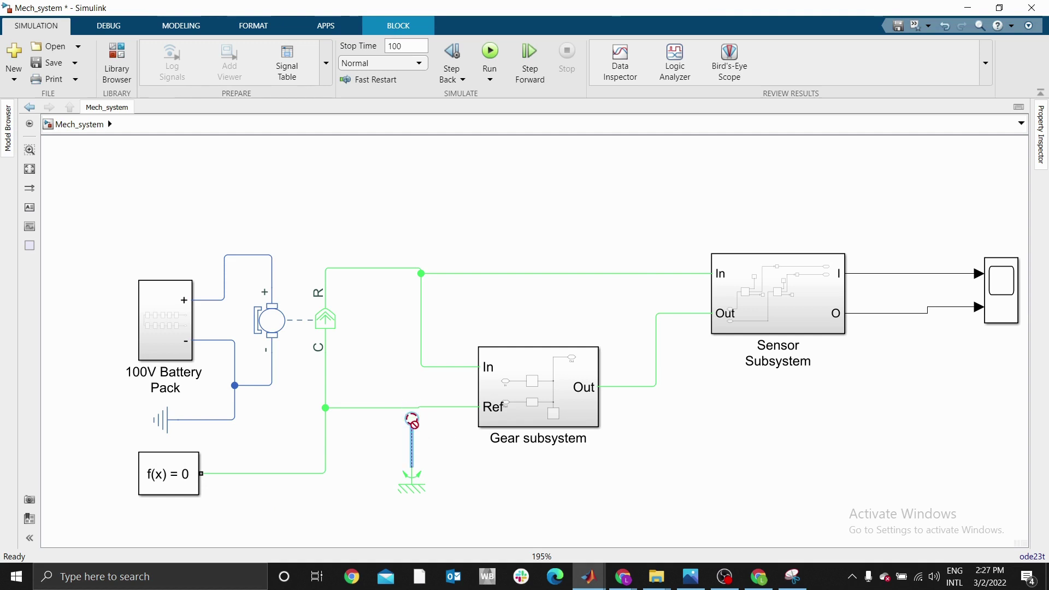
click(412, 454)
key(Delete)
drag(409, 460, 412, 408)
- Move the Sensor Subsystem and the Scope closer to the Gear subsystem to make the diagram more compact
key(space)
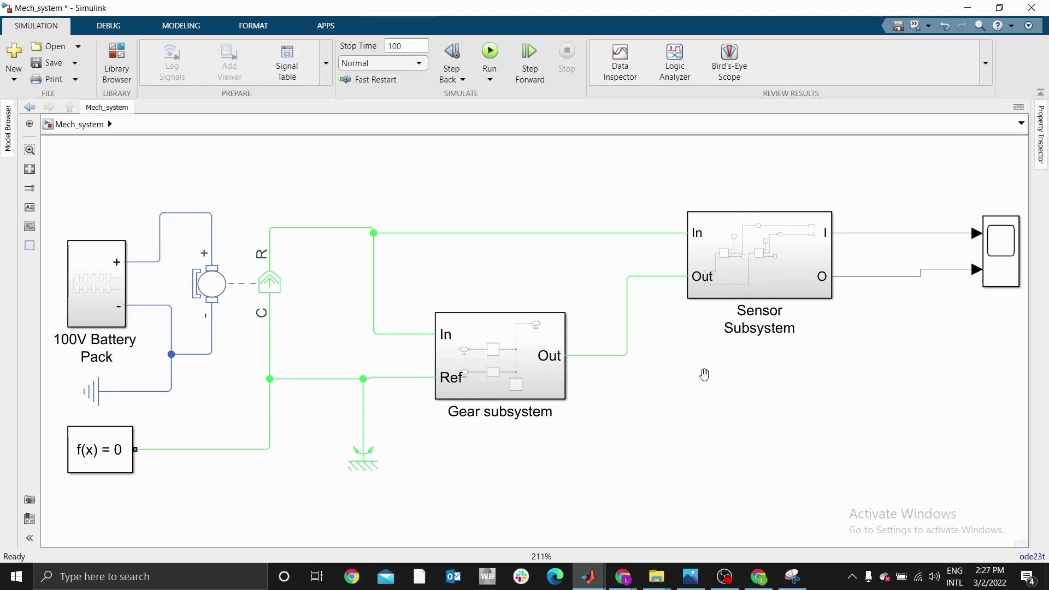
drag(759, 290, 707, 290)
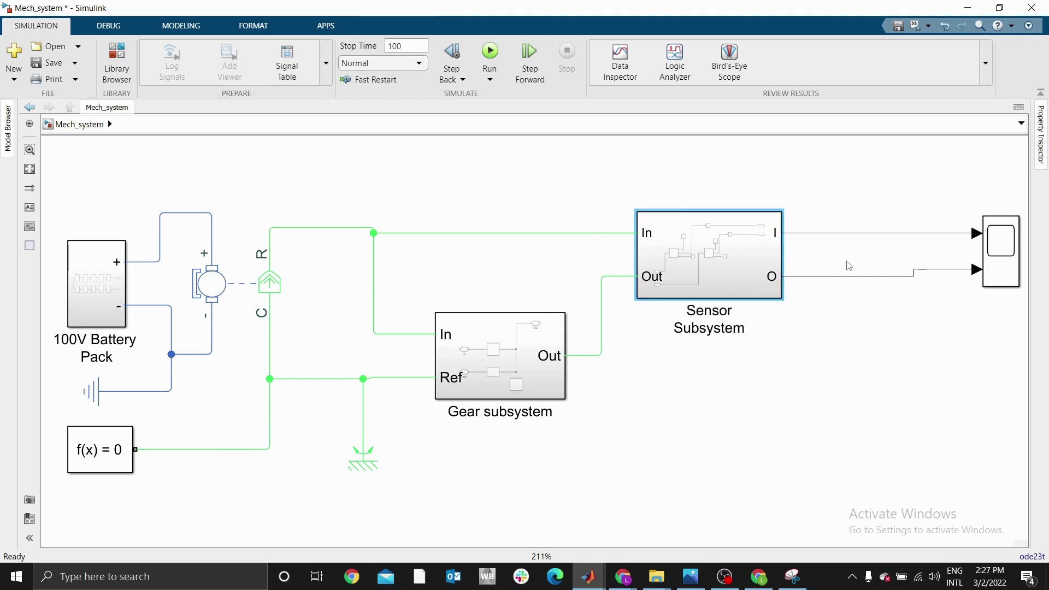
drag(992, 261, 890, 253)
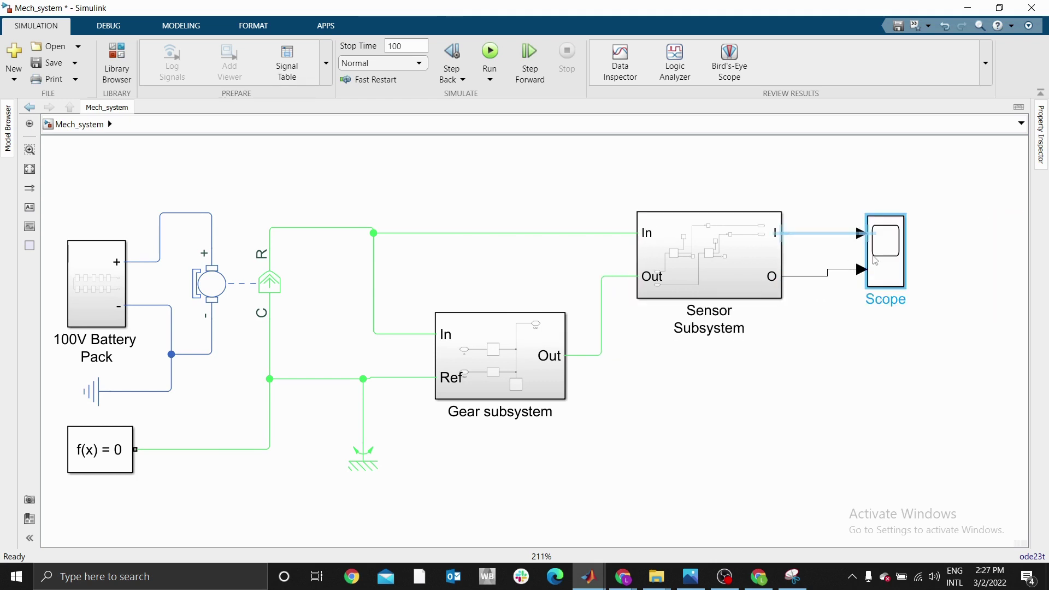
click(93, 187)
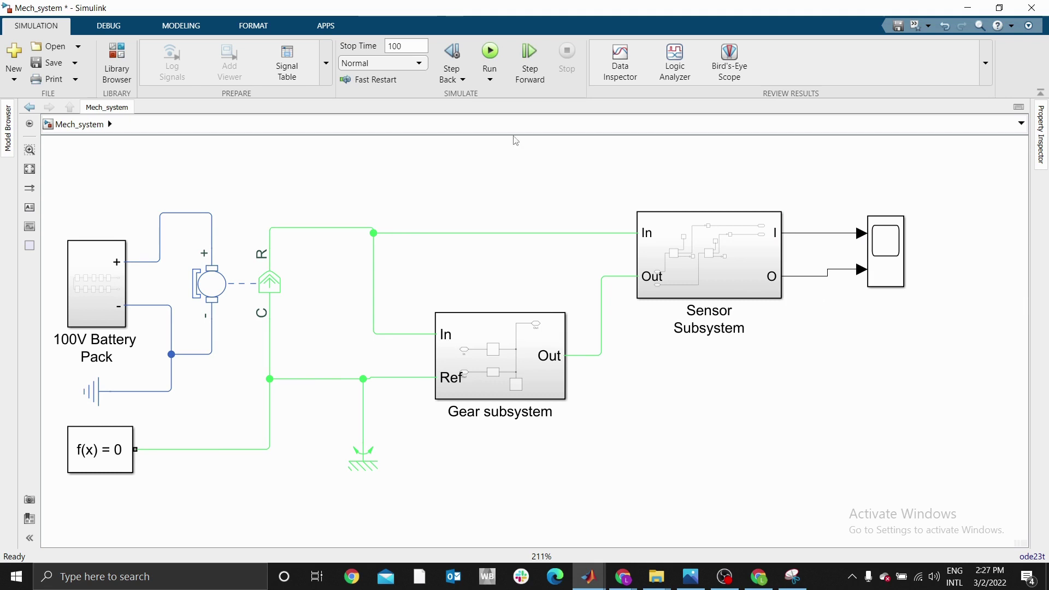
- Run the simulation with a stop time of 100 and check both plots in the Scope
click(404, 44)
text(10)
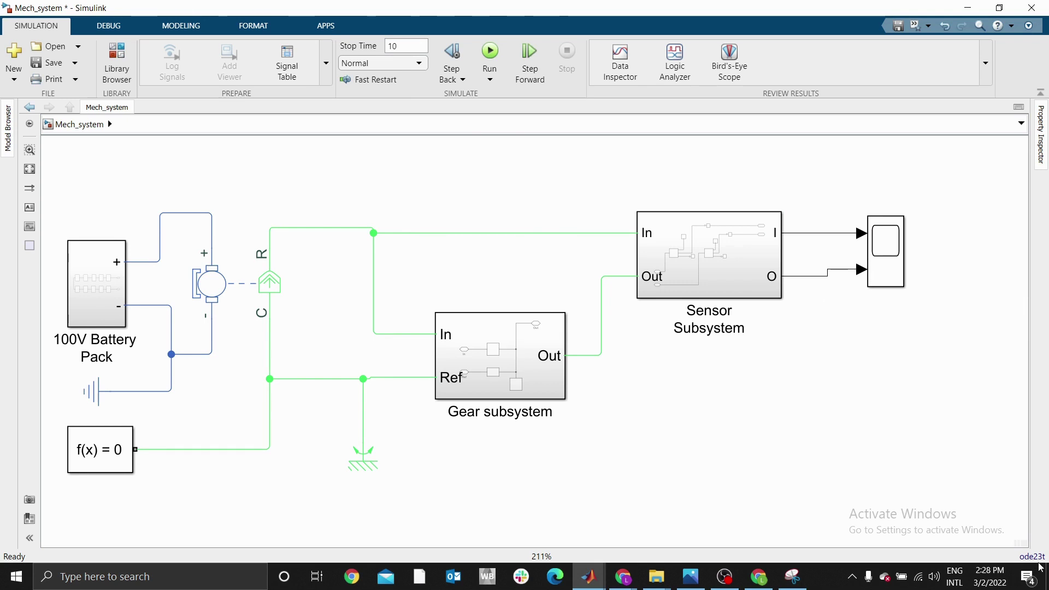
text(0)
click(490, 52)
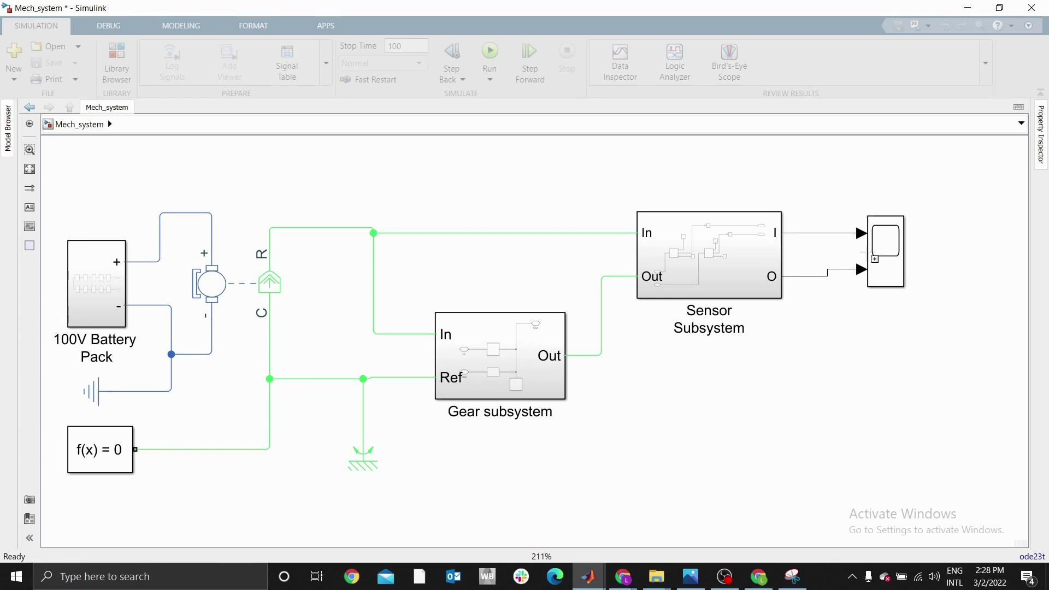
click(881, 250)
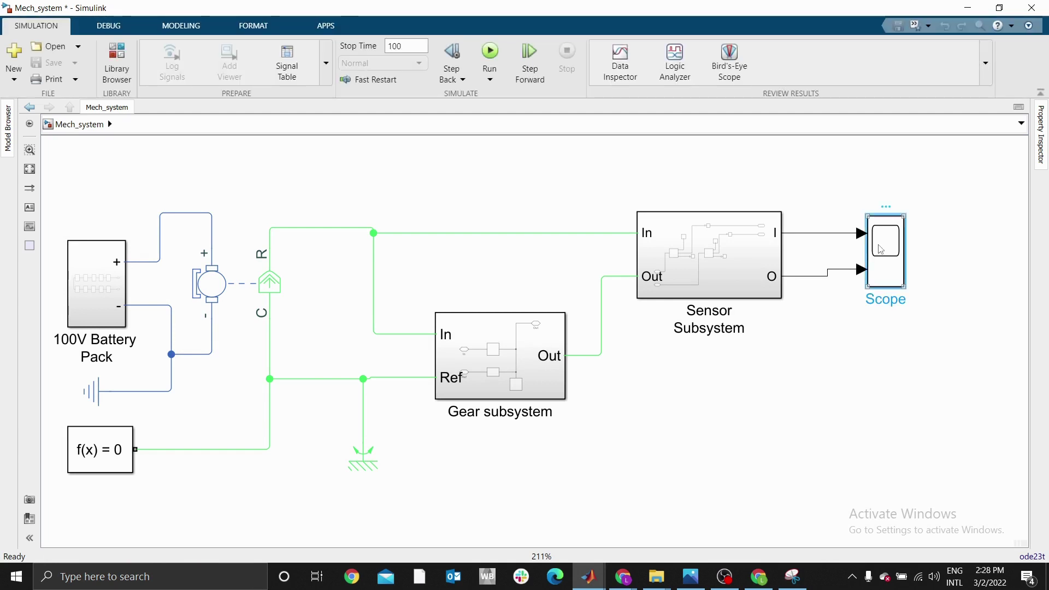
double_click(881, 250)
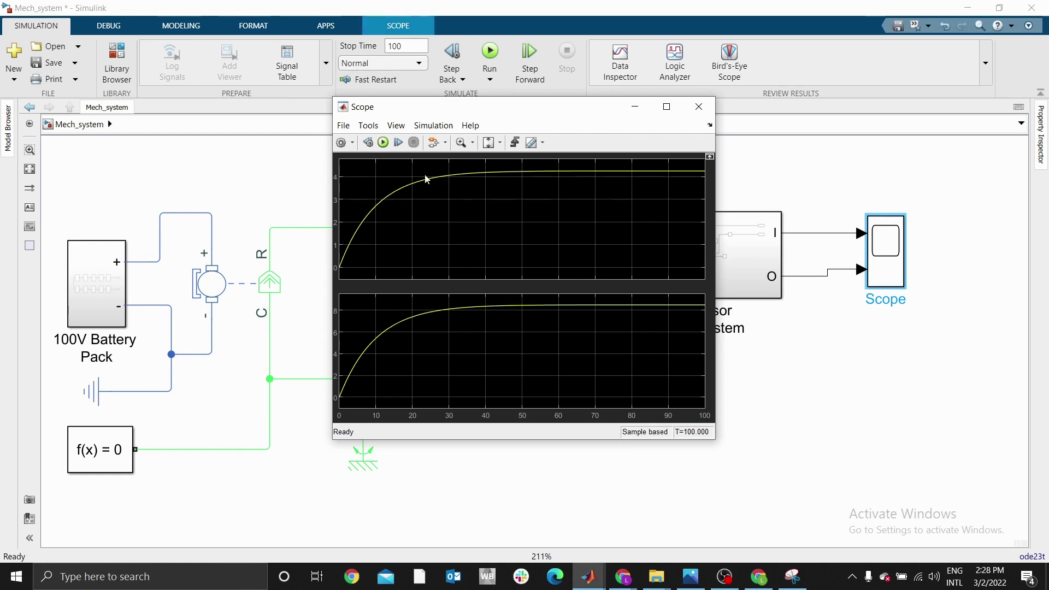
click(692, 109)
- Open the DC Motor parameters and choose the Permanent magnet field type with parameterization by equivalent circuit parameters
click(240, 295)
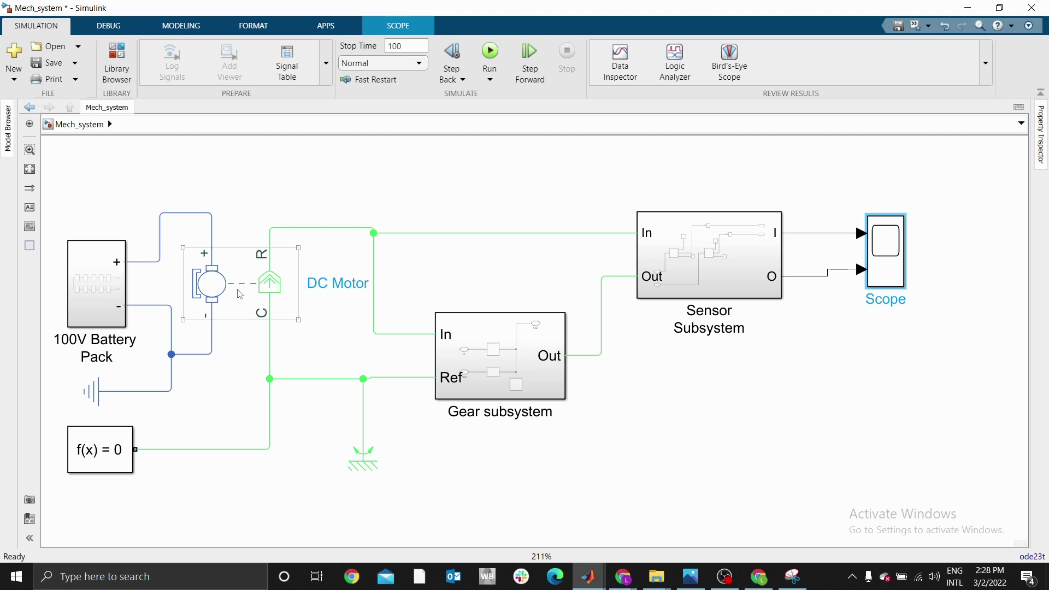
click(240, 294)
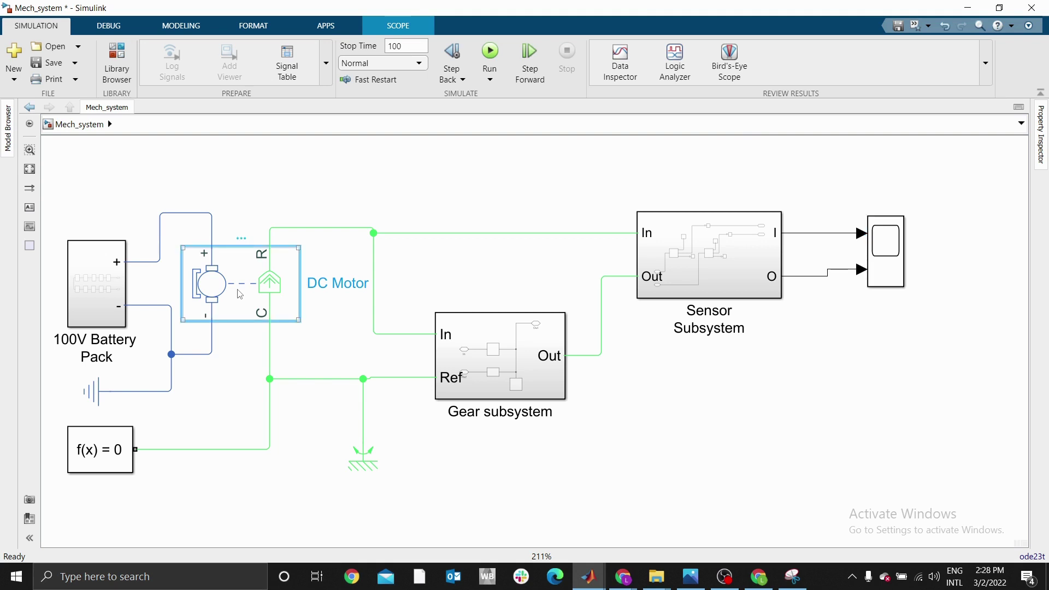
double_click(239, 294)
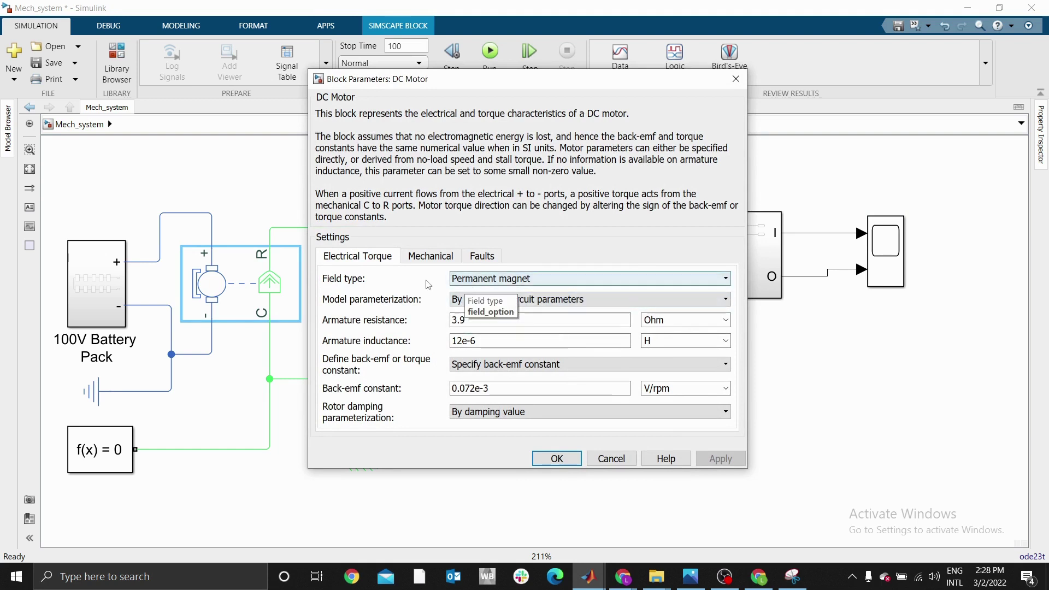
click(476, 279)
click(459, 292)
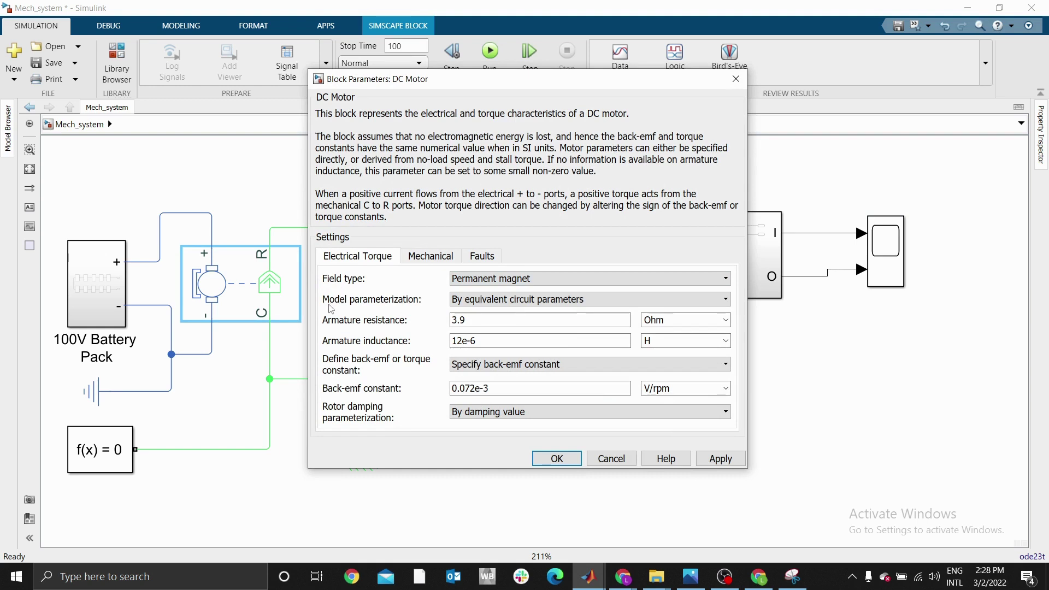
click(513, 299)
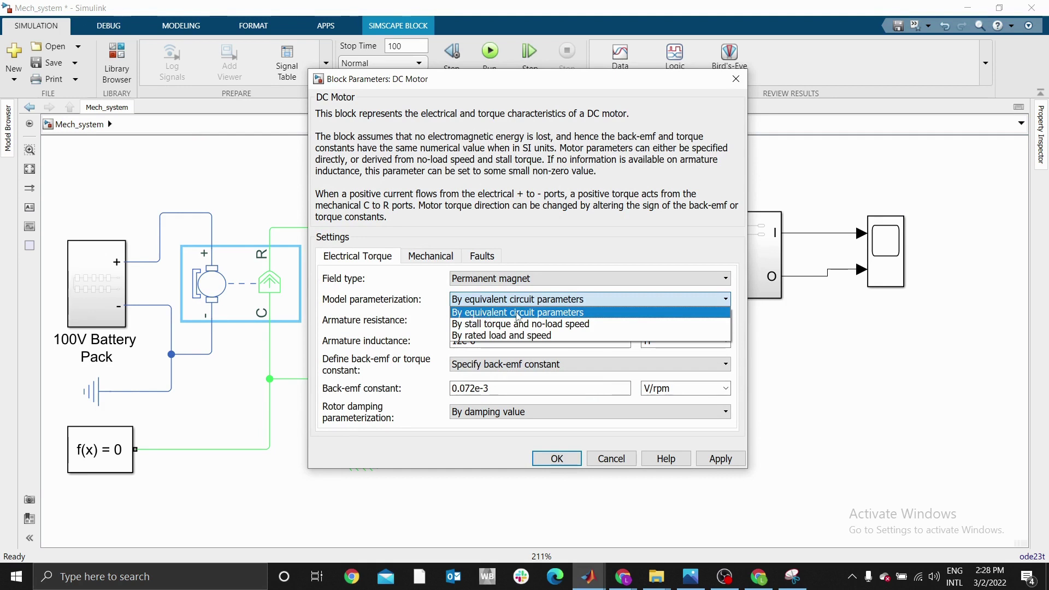
click(518, 316)
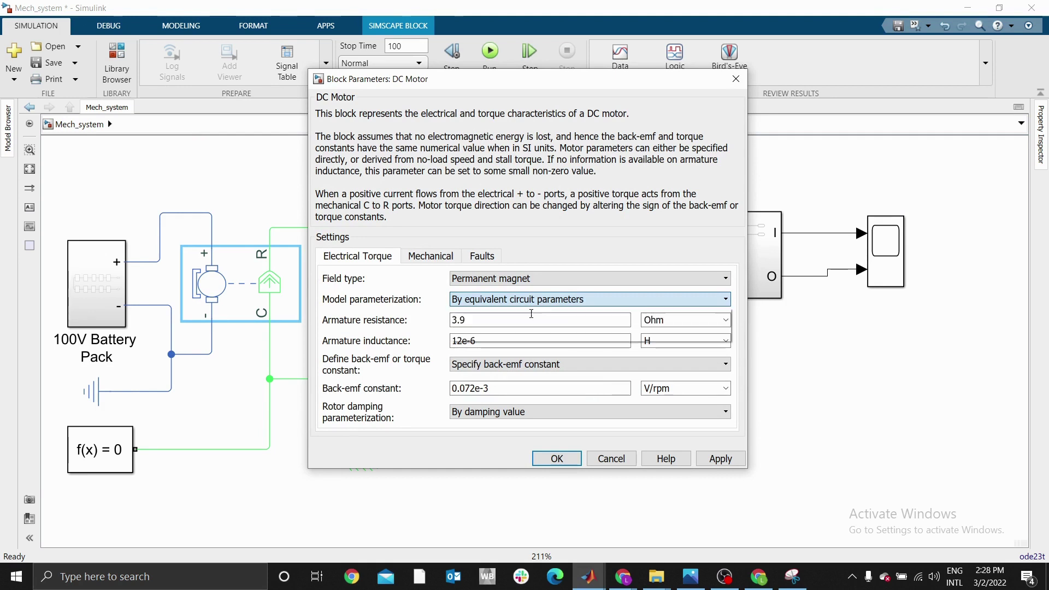
- Set the DC Motor's armature resistance to 0.0093 Ohm and its armature inductance to 172 uH
double_click(491, 321)
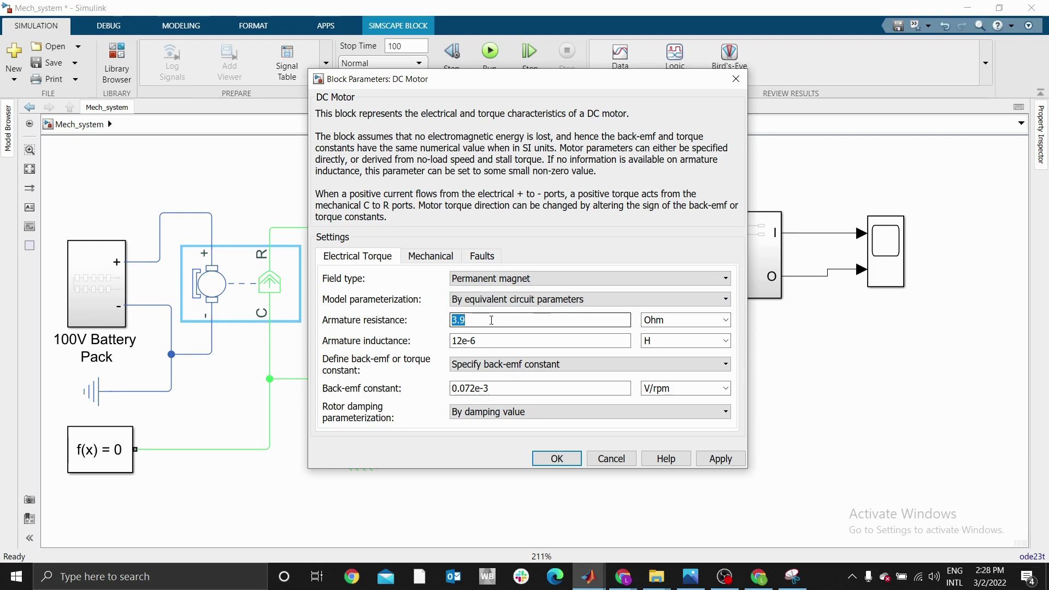
text(0.0093)
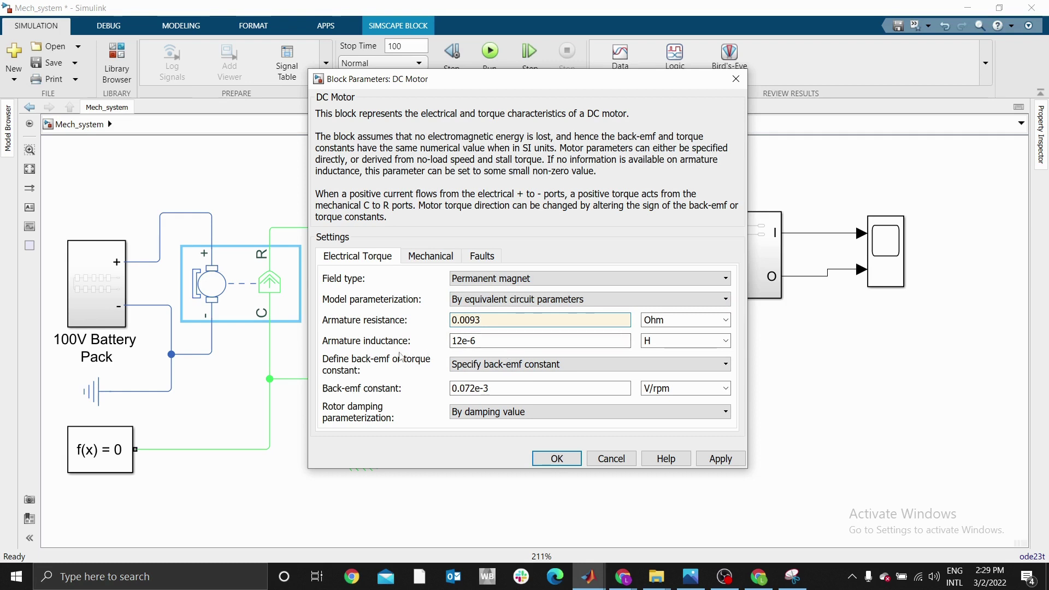
double_click(491, 344)
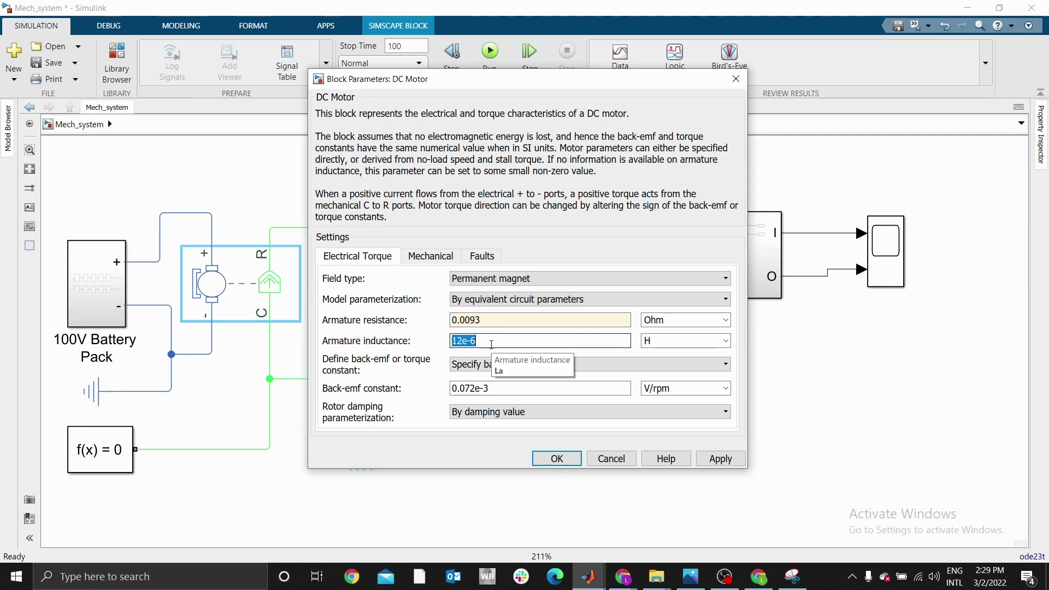
text(172)
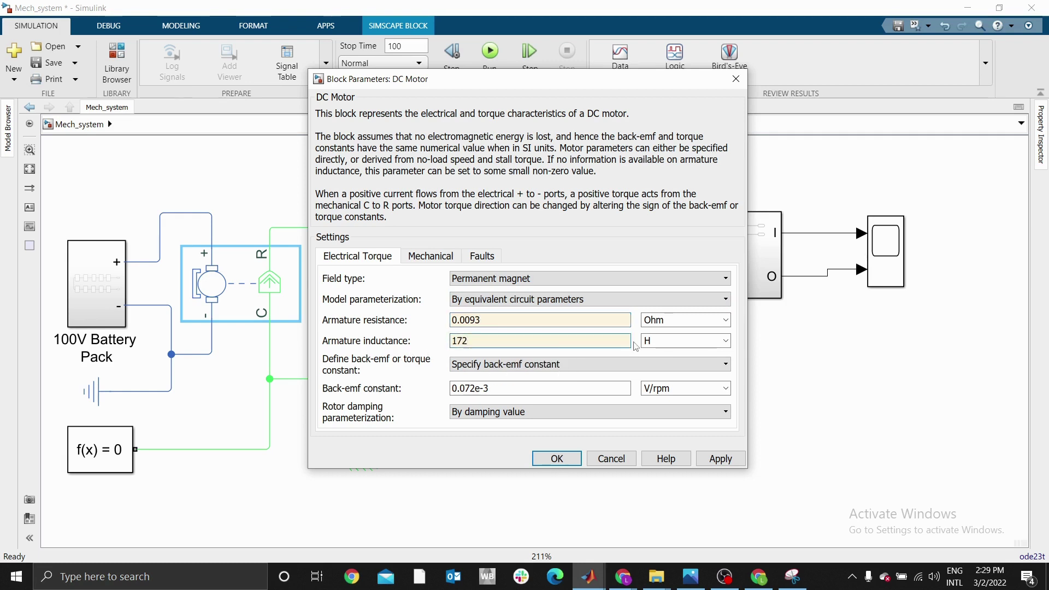
click(725, 340)
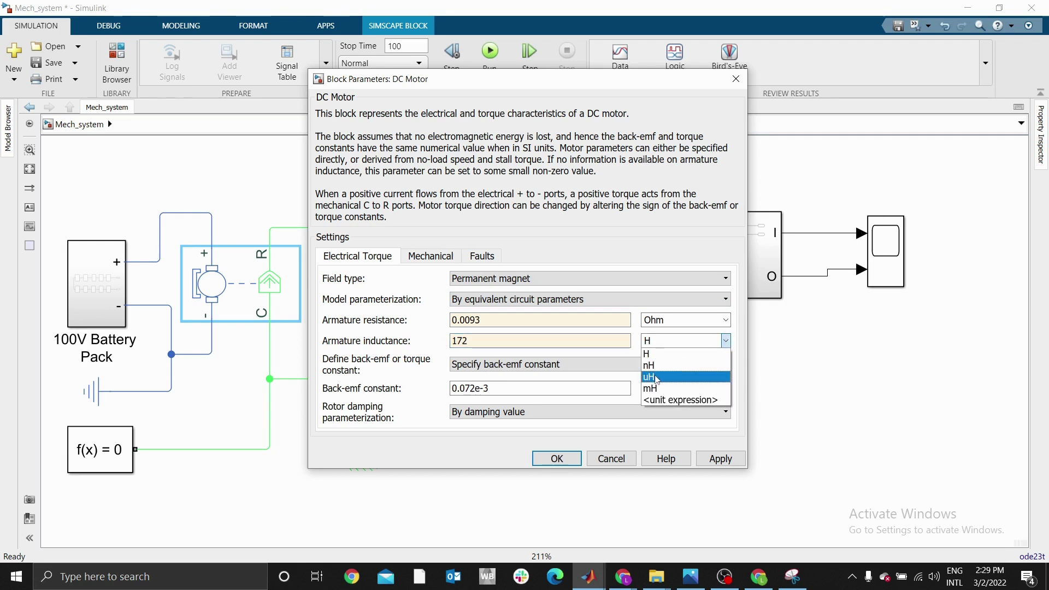
click(651, 376)
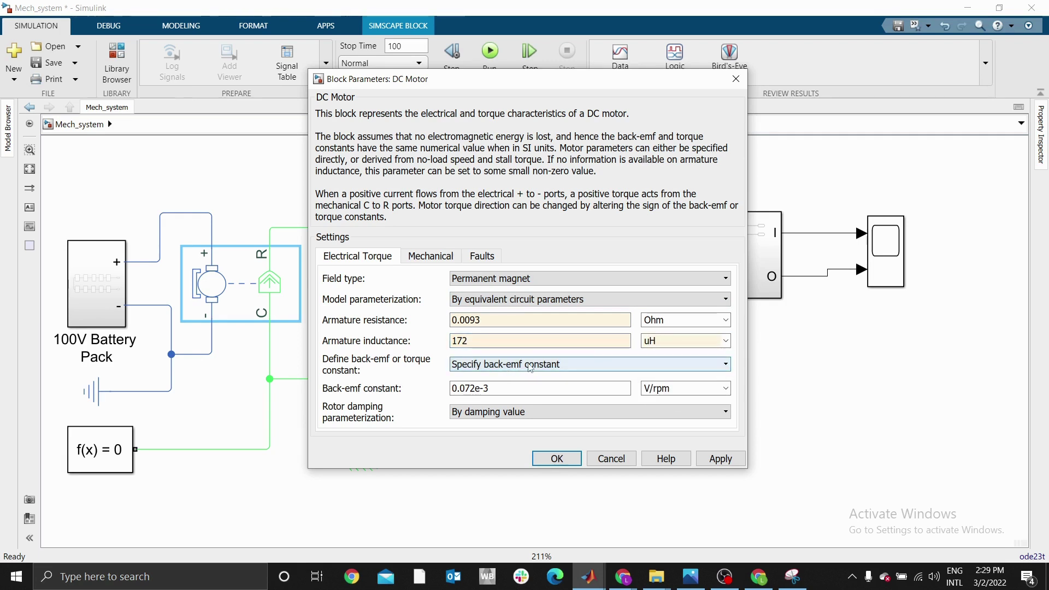
- Set the DC Motor's back-emf constant to 0.19 V/rpm, review the mechanical settings and accept the block parameters
click(538, 387)
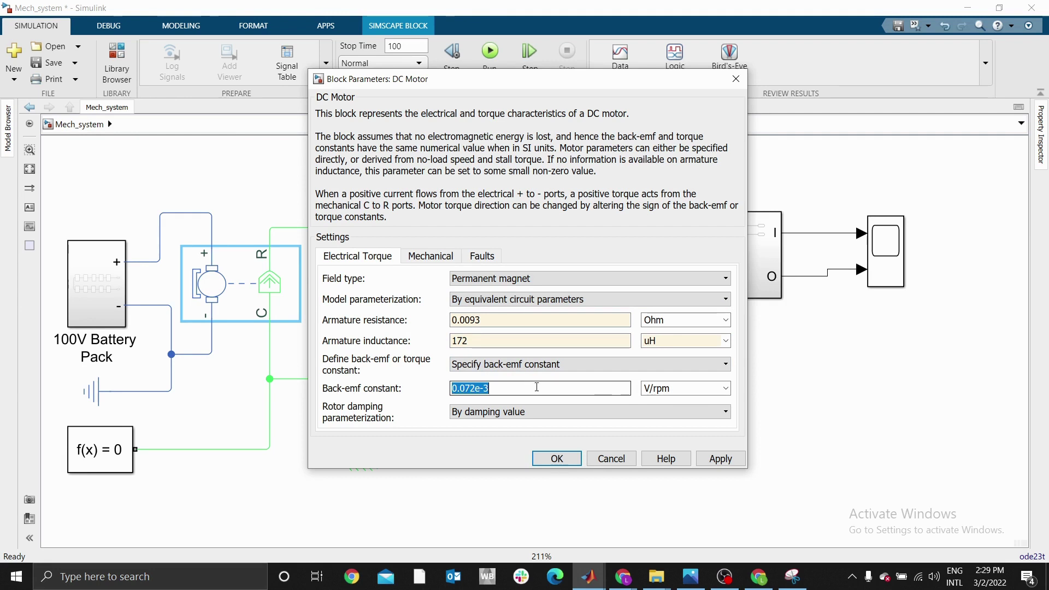
text(0)
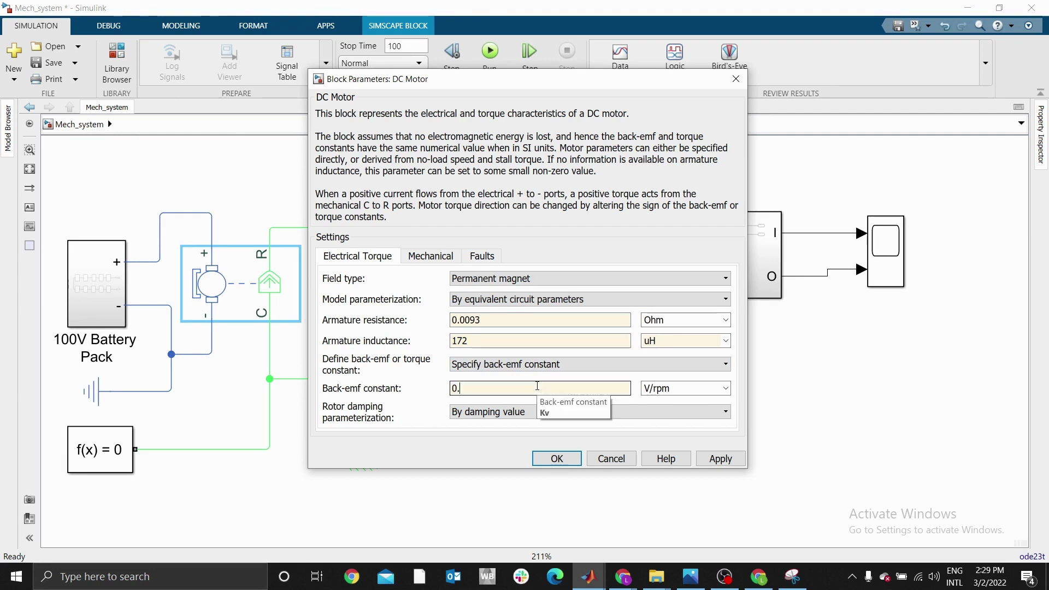
text(.19)
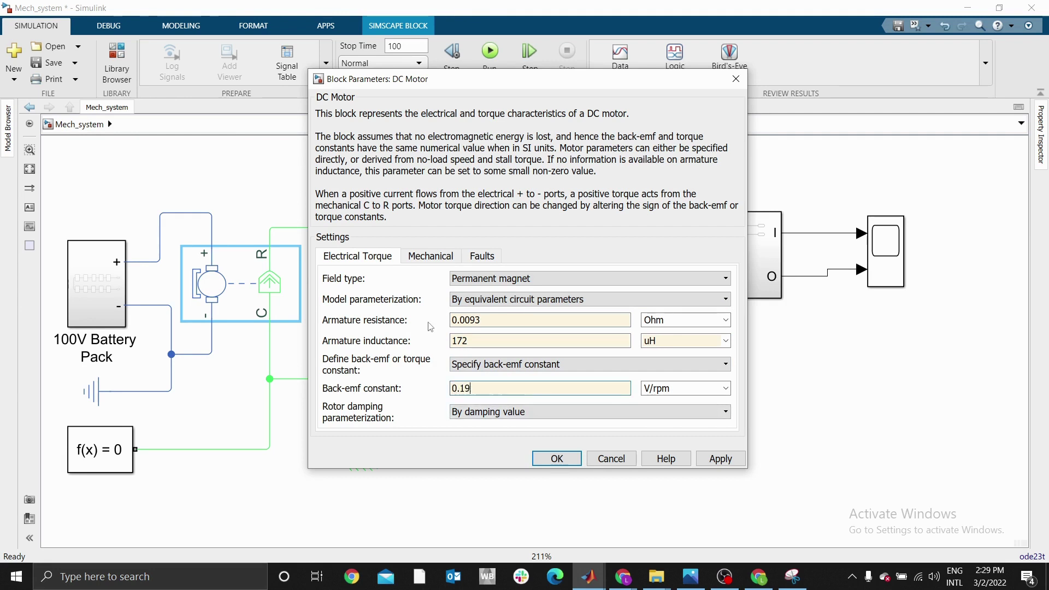
click(427, 261)
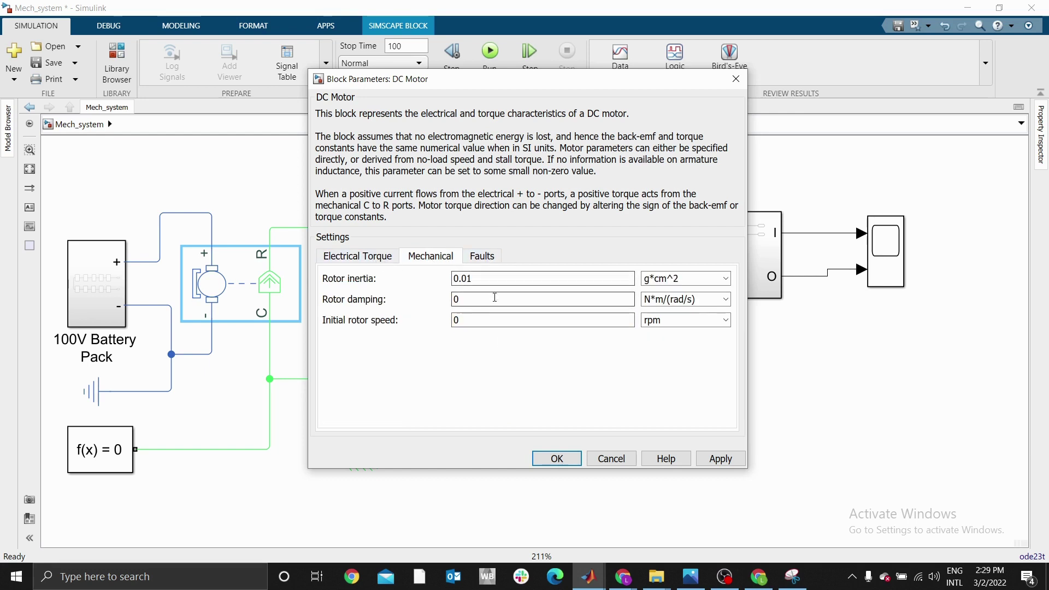
click(366, 260)
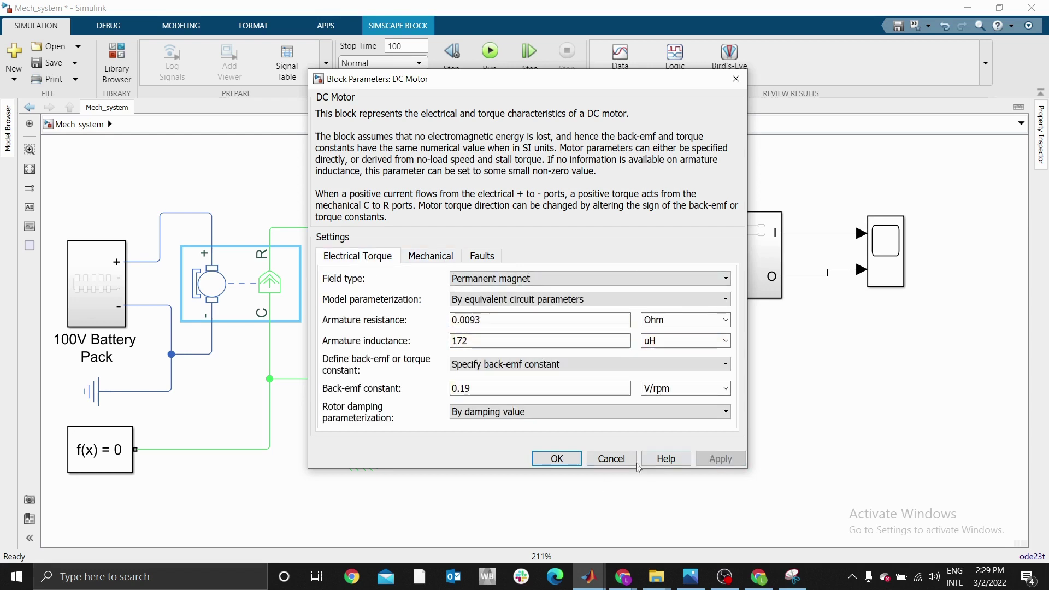
click(554, 459)
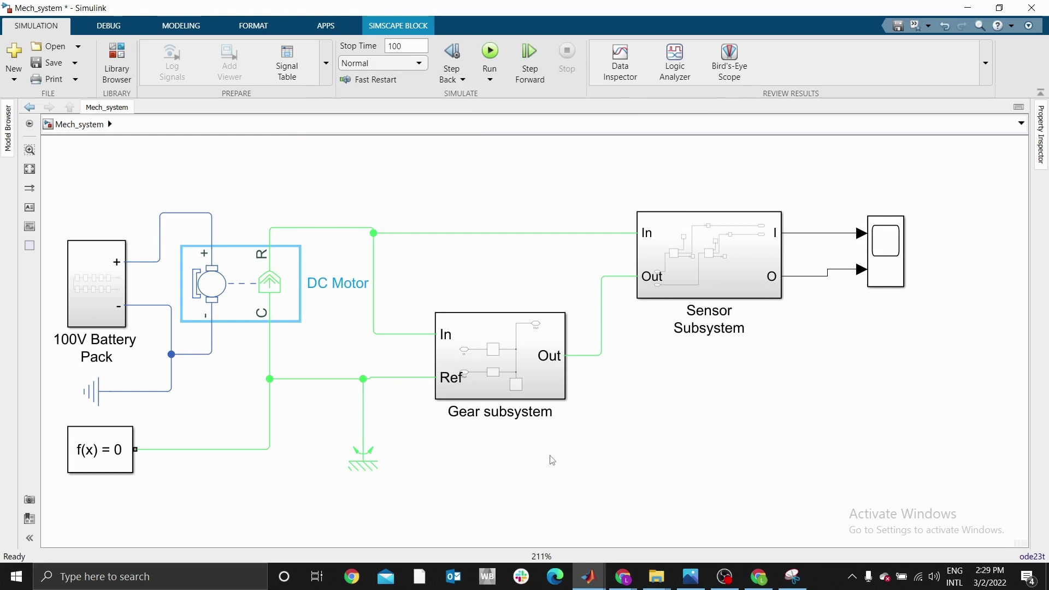
- Run the simulation with a stop time of 10 and display the results in the Scope
click(407, 47)
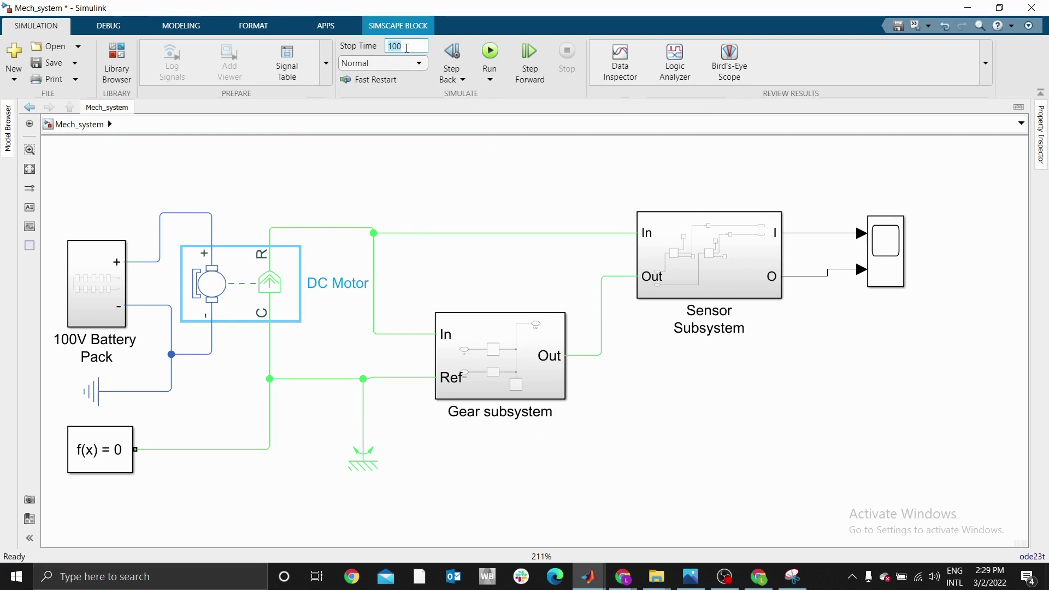
text(1)
click(475, 176)
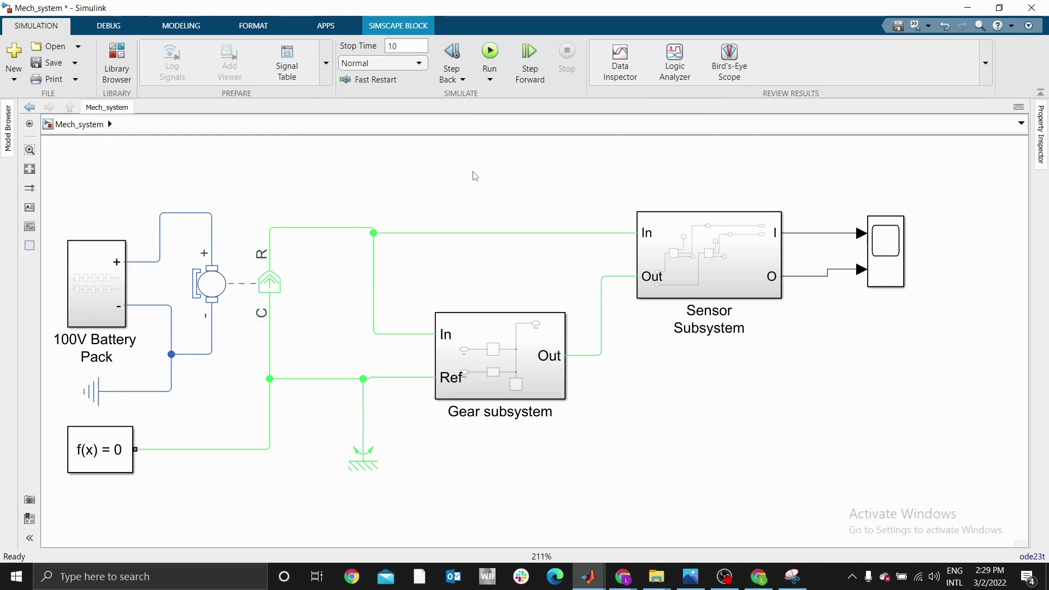
click(489, 53)
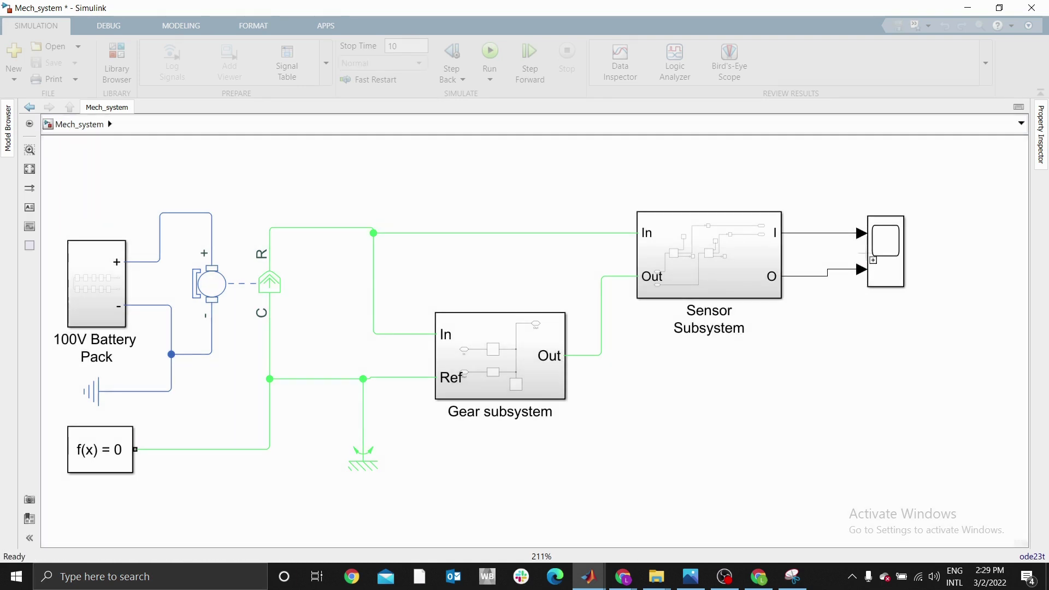
double_click(884, 249)
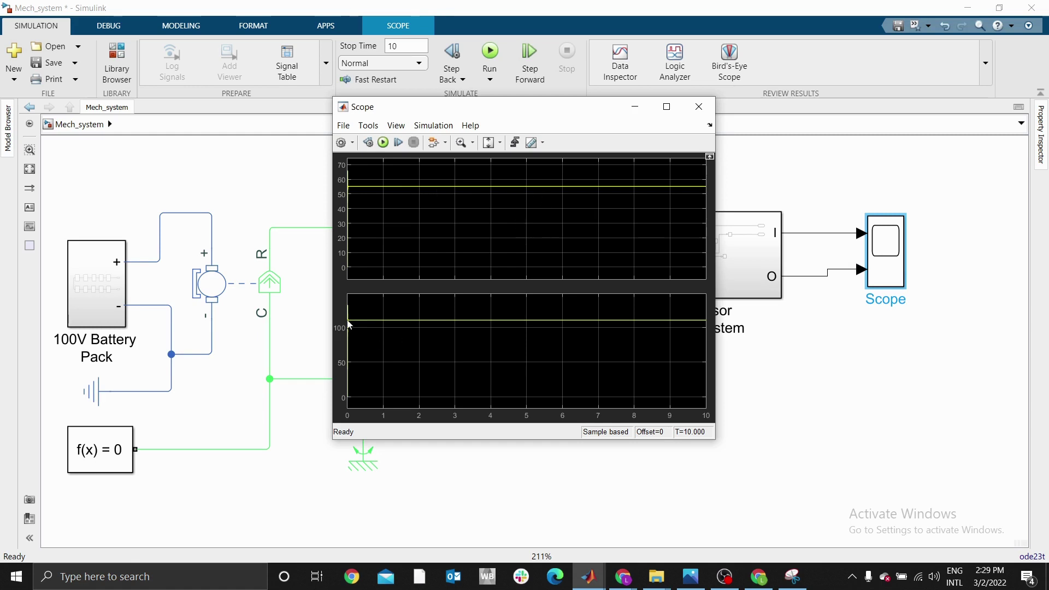
- Enlarge the Scope display to examine both sensor signal plots over the full simulation time and close it
right_click(465, 237)
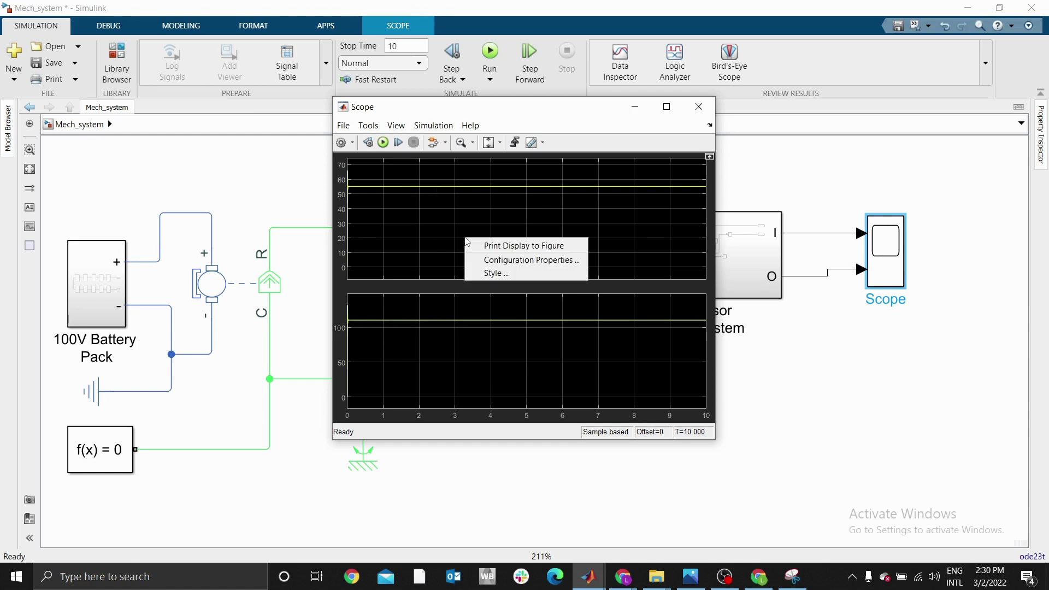
click(666, 106)
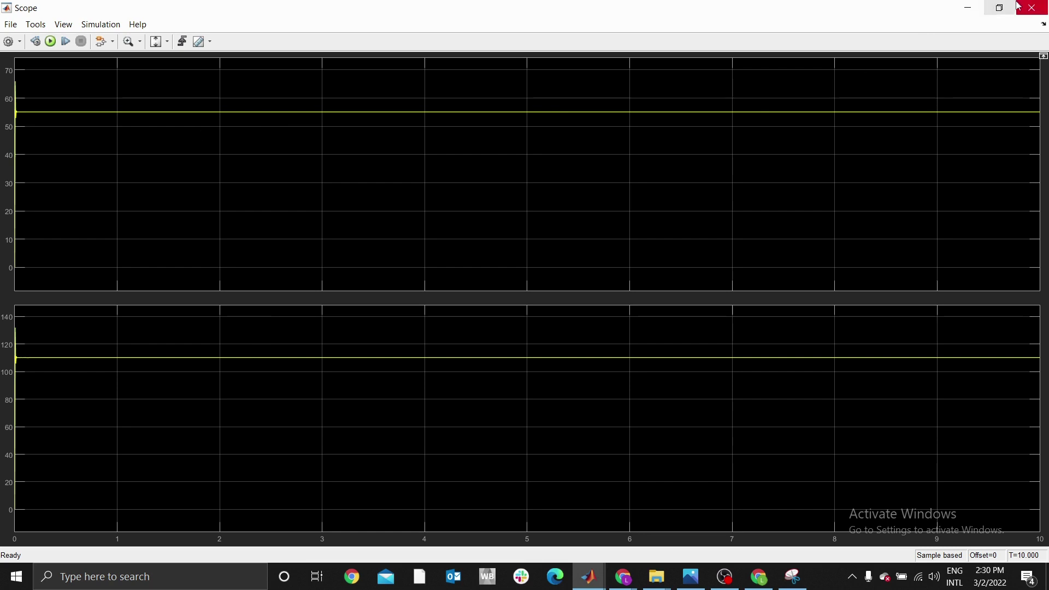
click(1031, 8)
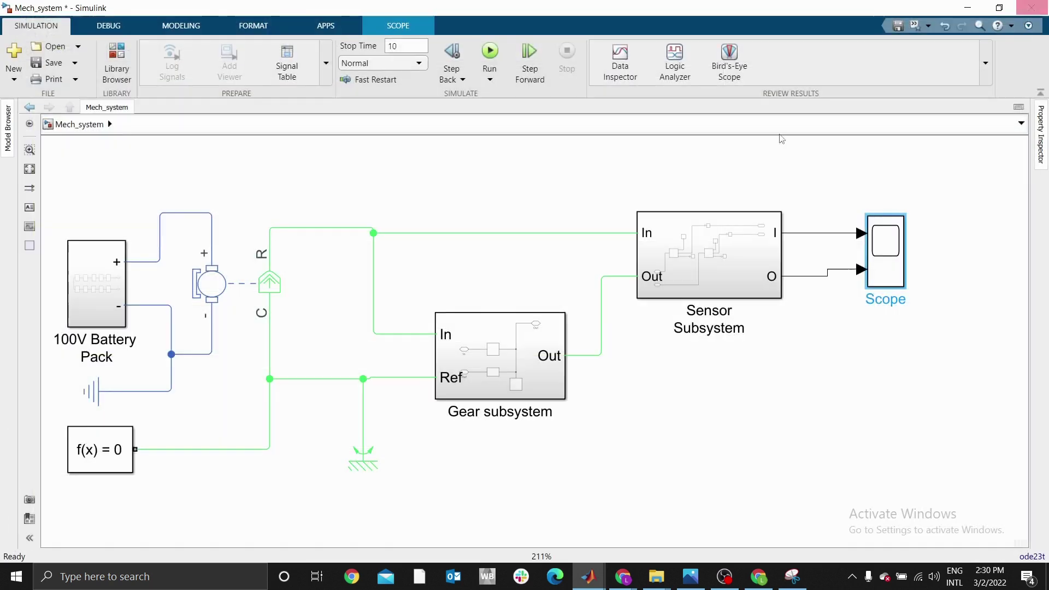
- Set the Gear Box's gear ratio to 2 inside the Gear subsystem and return to the top level of Mech_system
double_click(508, 356)
double_click(505, 313)
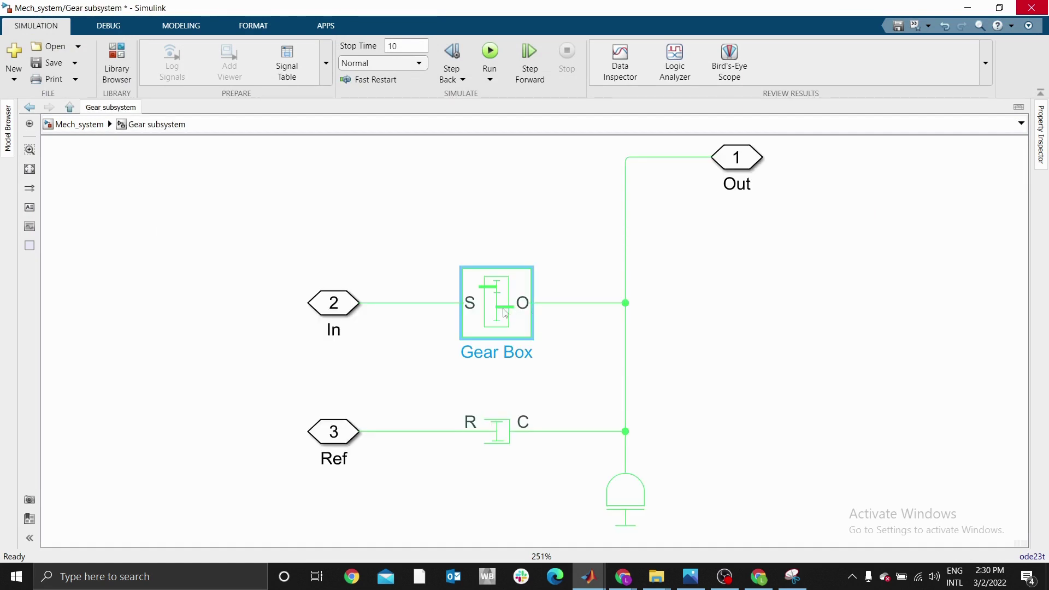
double_click(728, 335)
text(2)
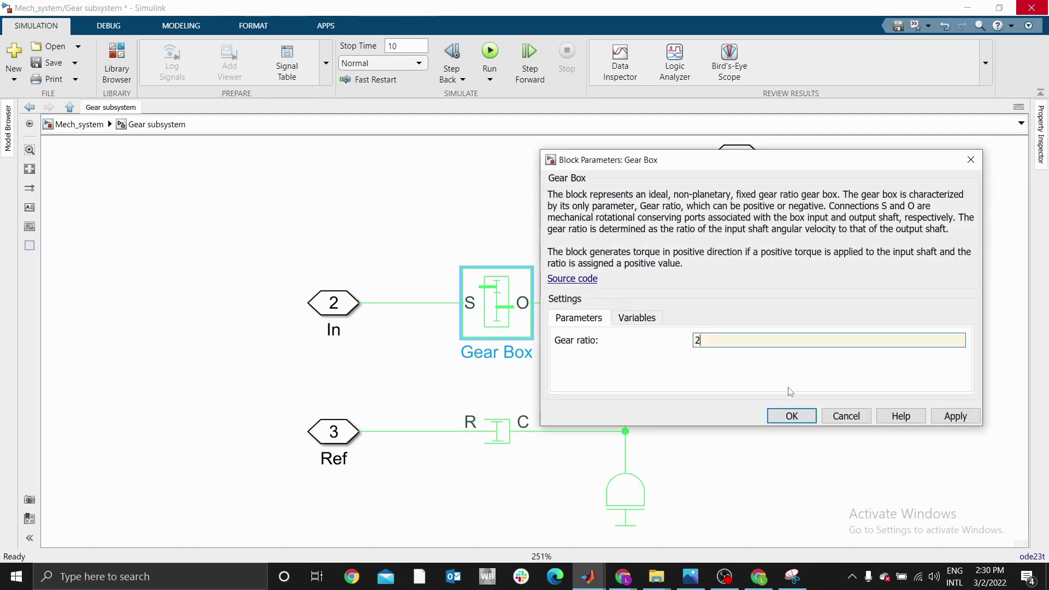
click(792, 416)
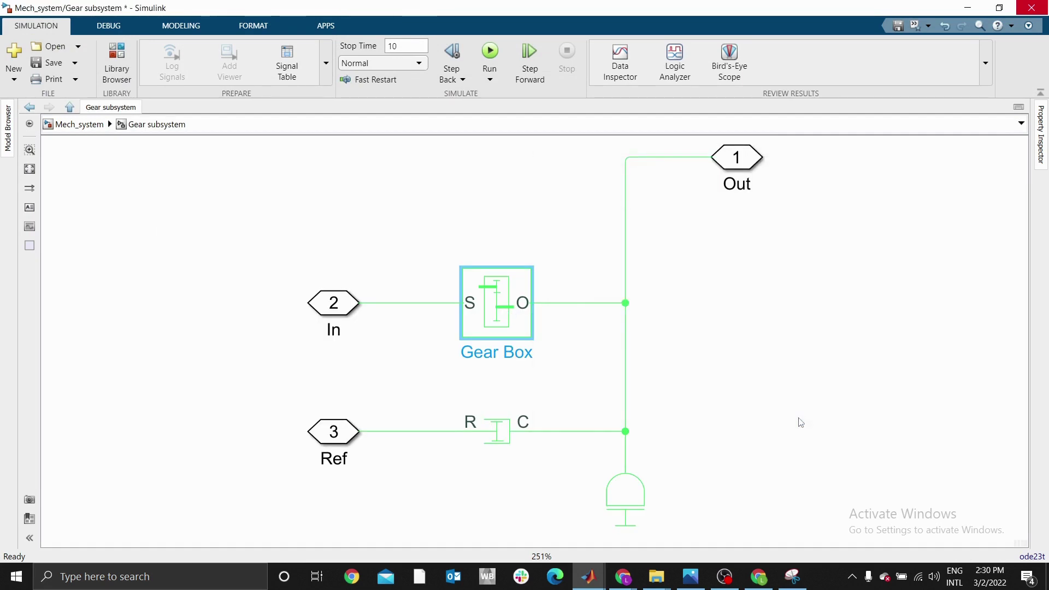
click(431, 213)
click(79, 125)
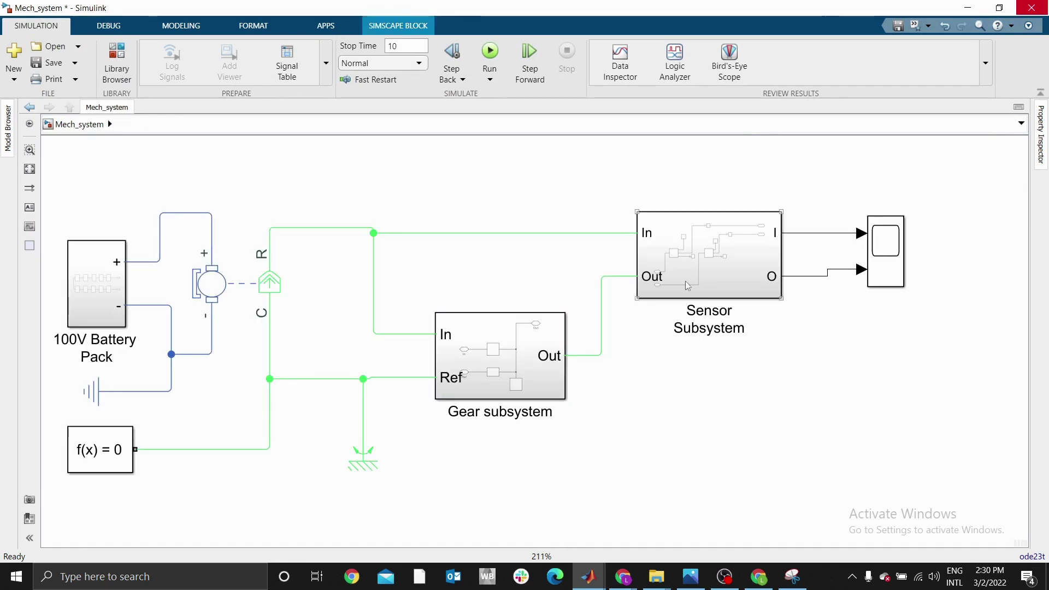
- Label the signals from the Sensor Subsystem's I and O ports to the Scope as Input and Output
click(834, 234)
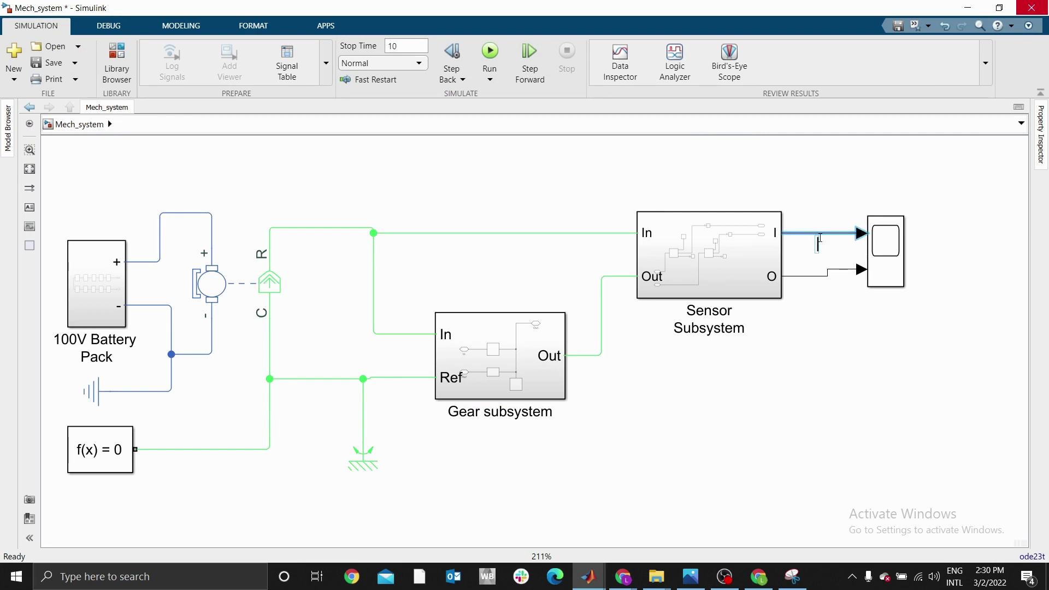
text(In)
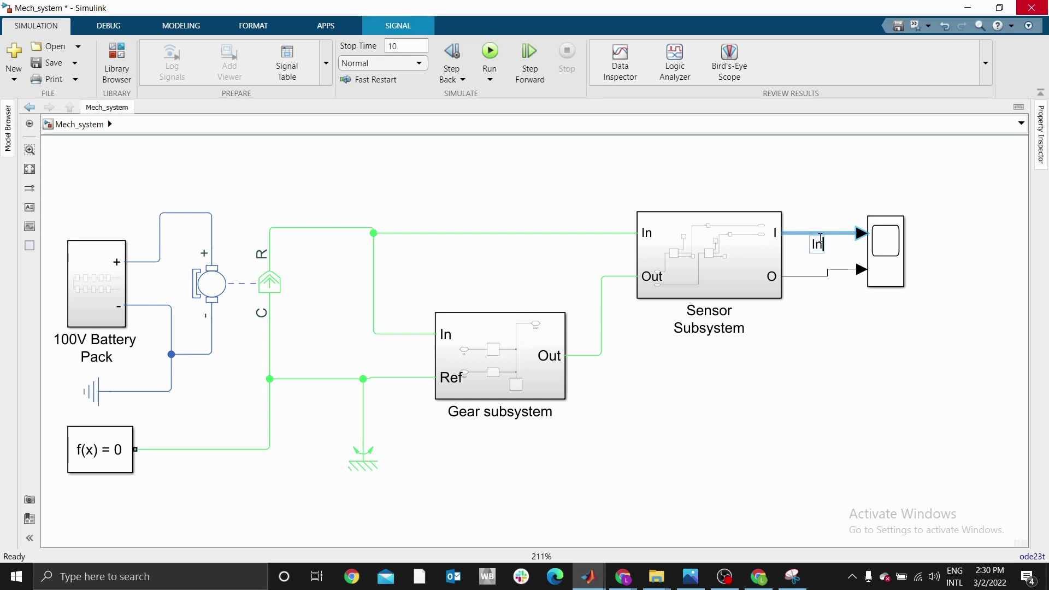
text(put)
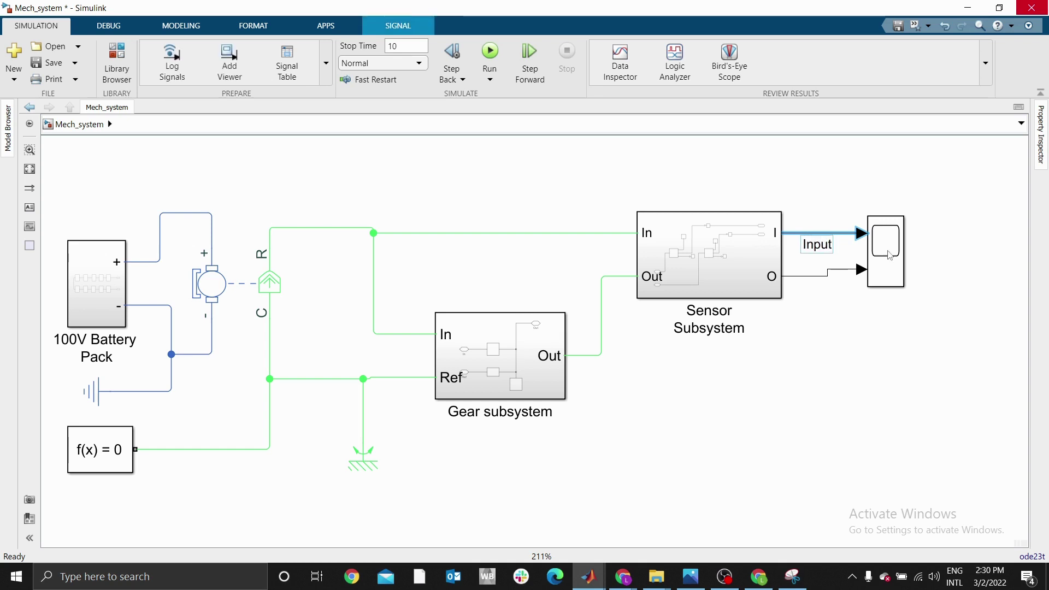
double_click(814, 275)
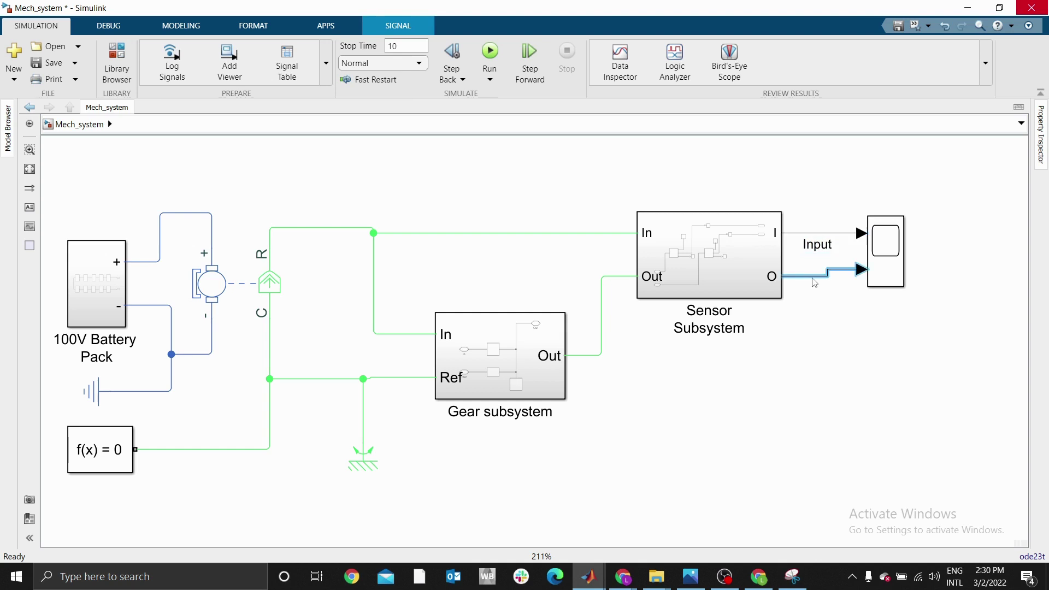
text(Output)
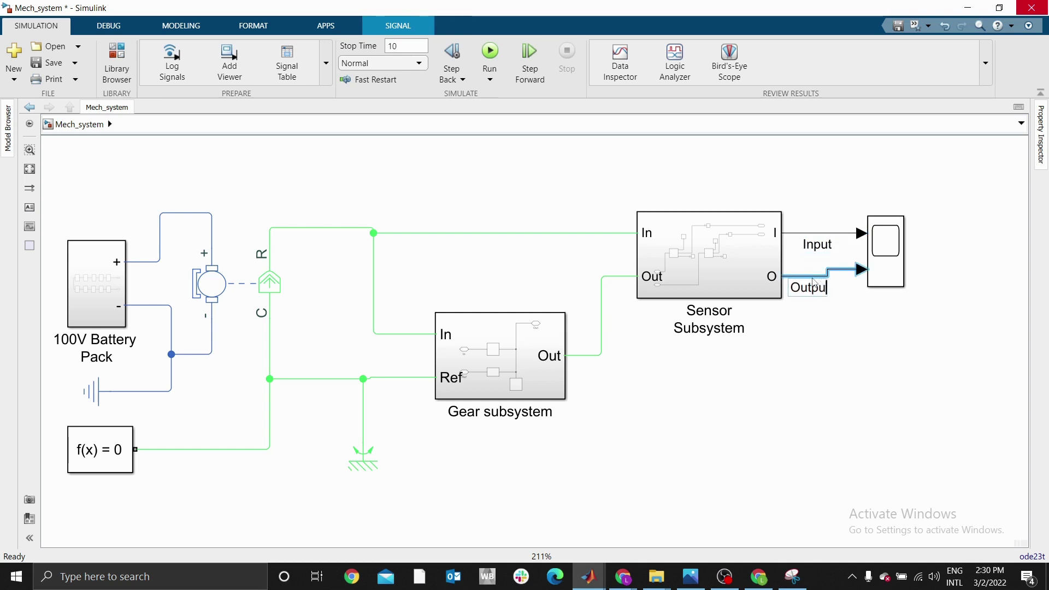
click(831, 393)
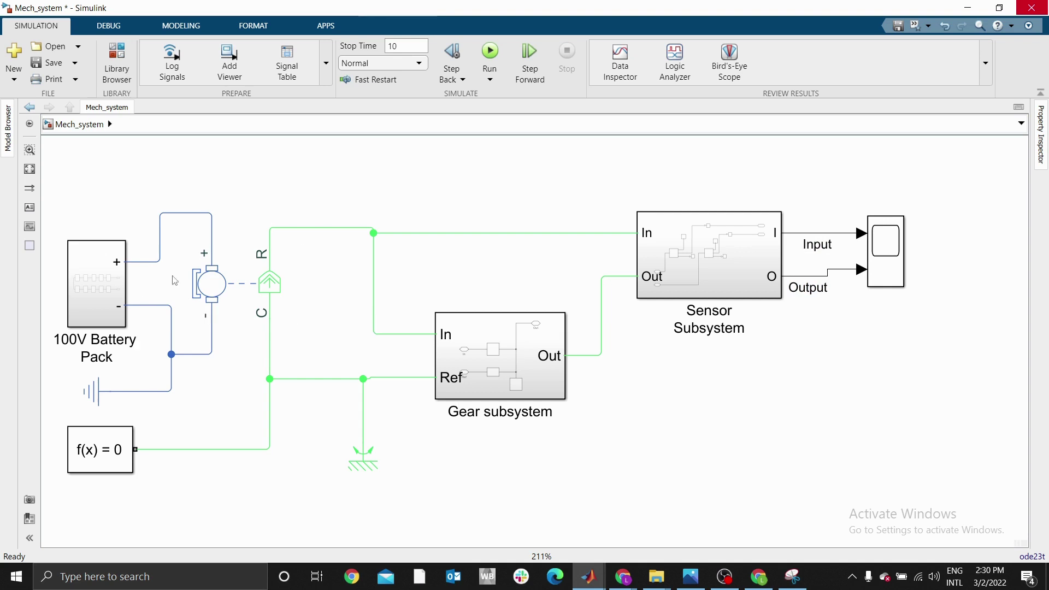
- Check the Gear Box's gear ratio and its S and O connections inside the Gear subsystem
click(219, 282)
click(469, 366)
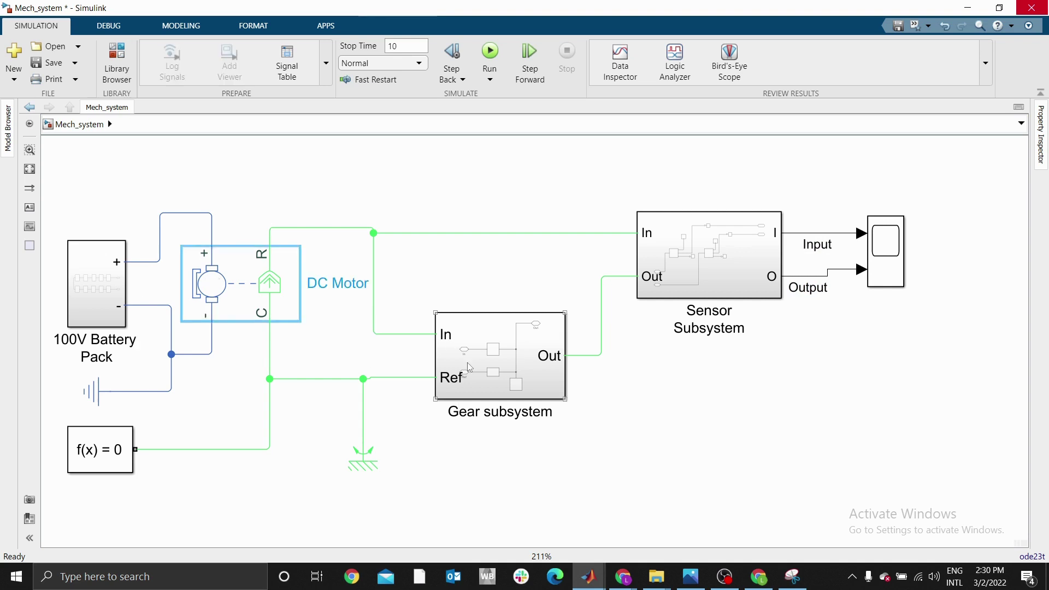
double_click(469, 366)
click(478, 323)
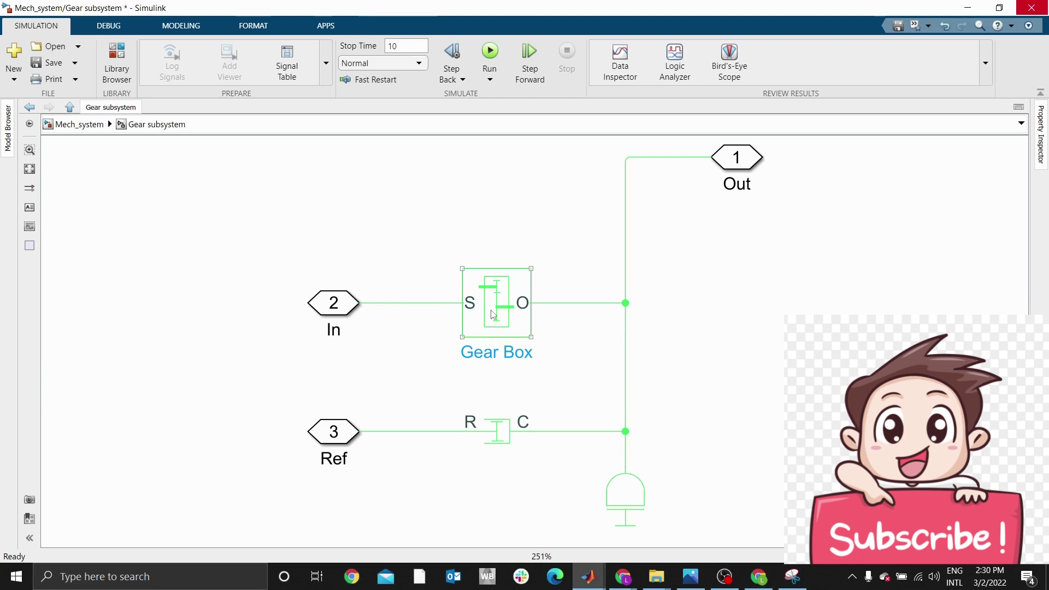
double_click(493, 314)
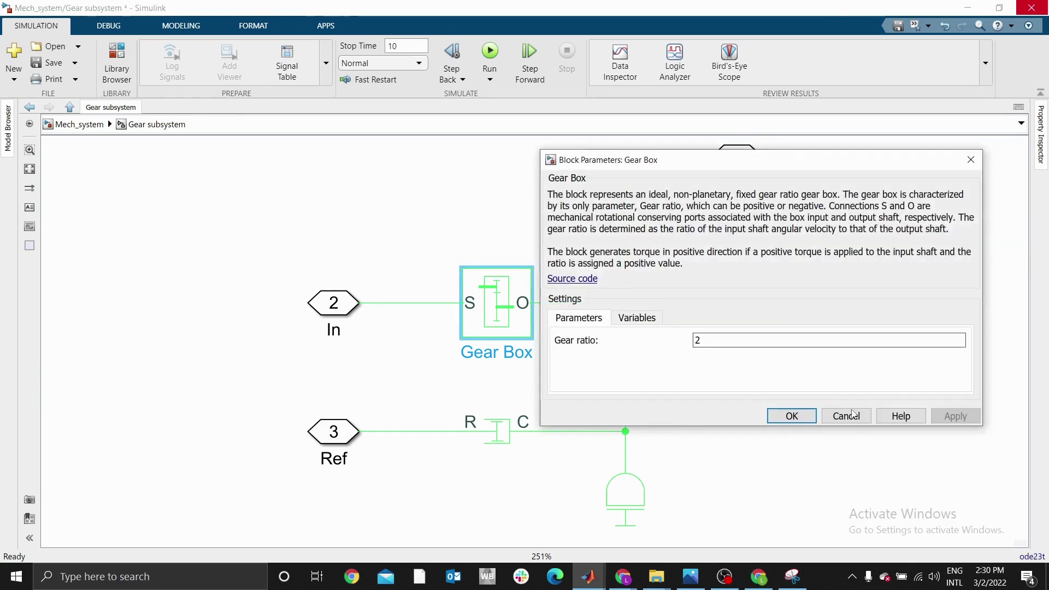
click(846, 416)
click(421, 309)
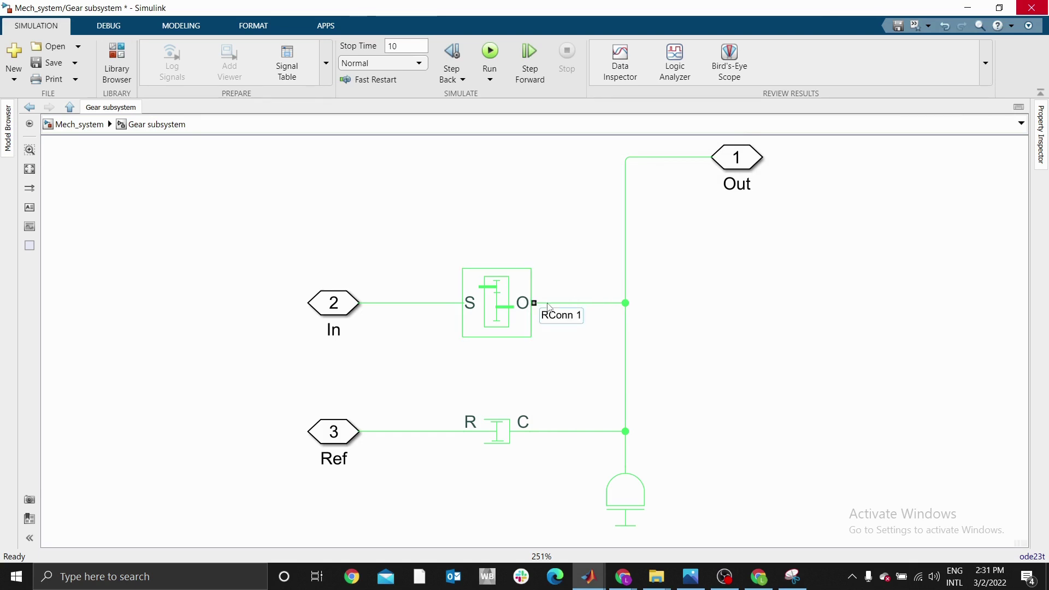
click(469, 303)
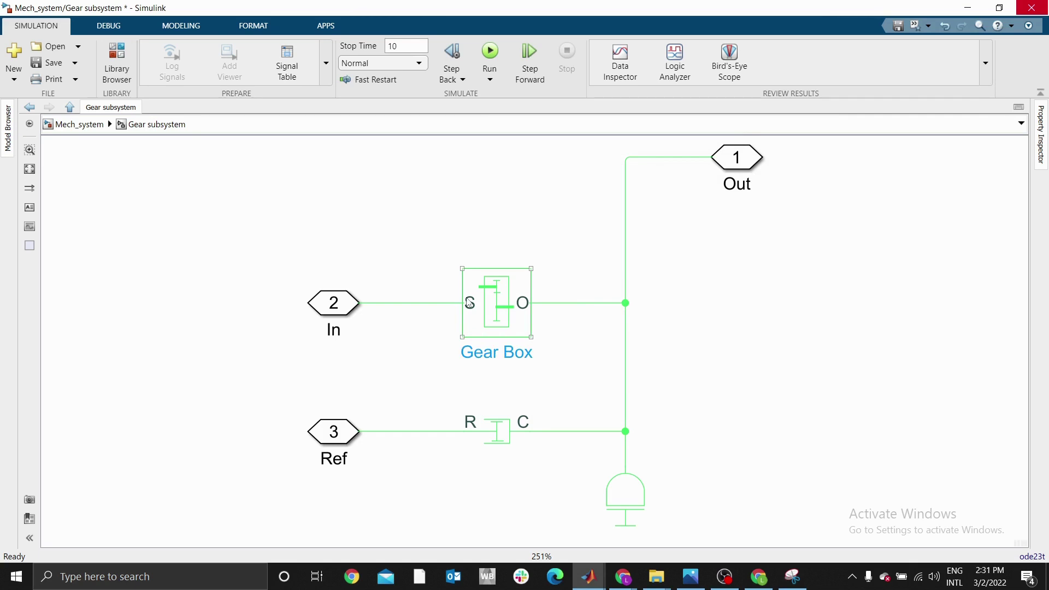
click(730, 295)
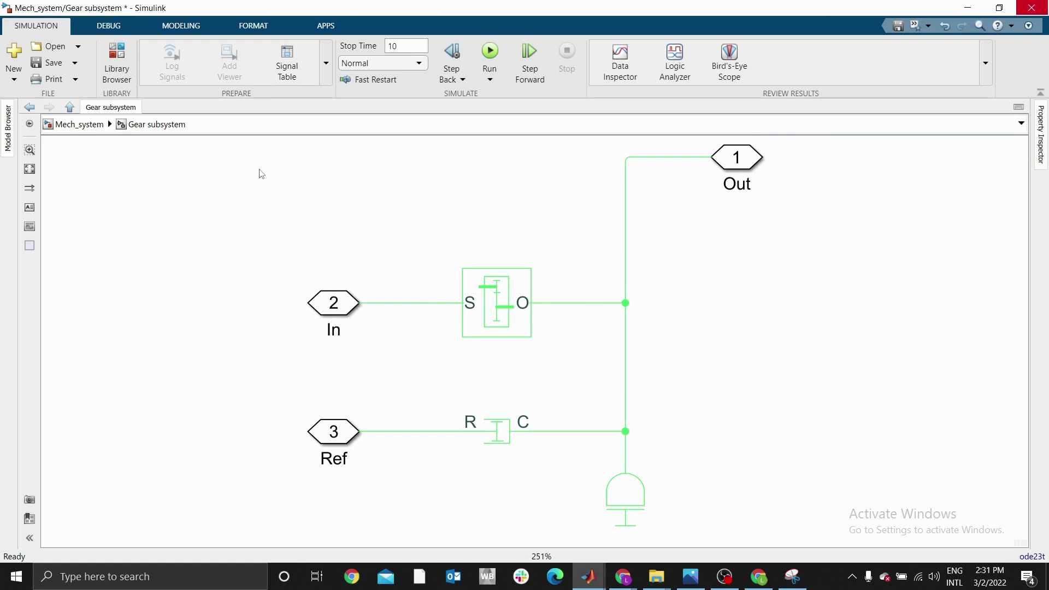
- Return to the top-level model, rerun the simulation, and compare the Input and Output plots in the Scope before closing it
click(108, 127)
click(490, 49)
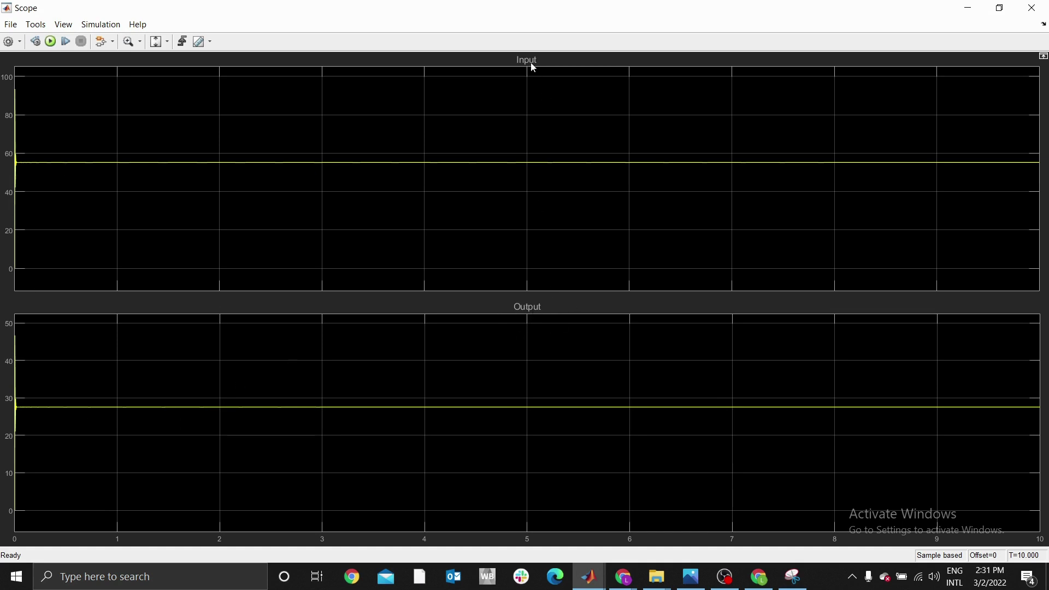
click(1031, 7)
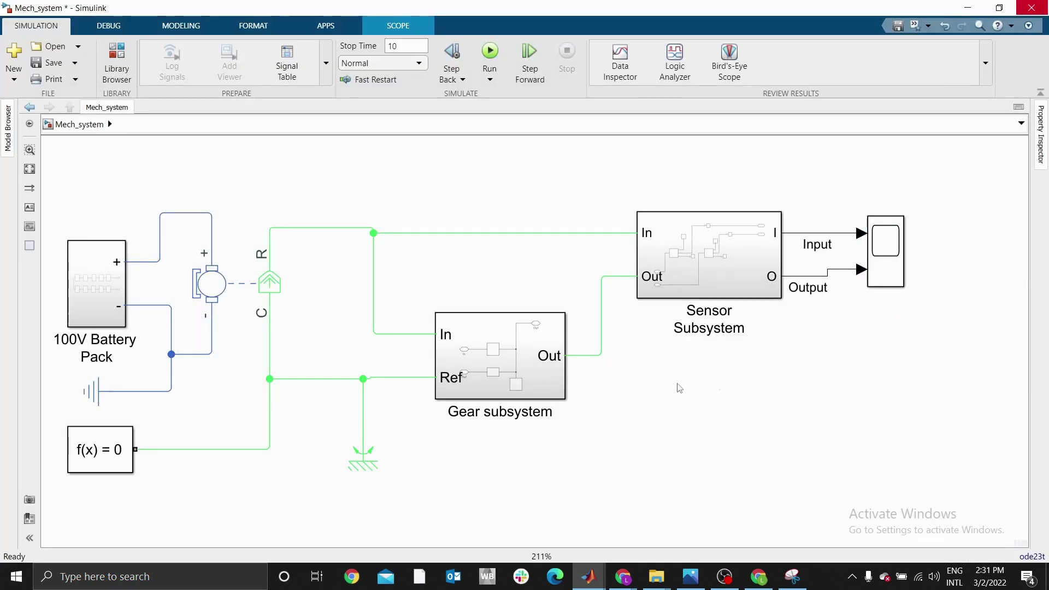
- Switch to Photos to view the Creating an Electromechanical System diagram and return to the Simulink model
click(689, 579)
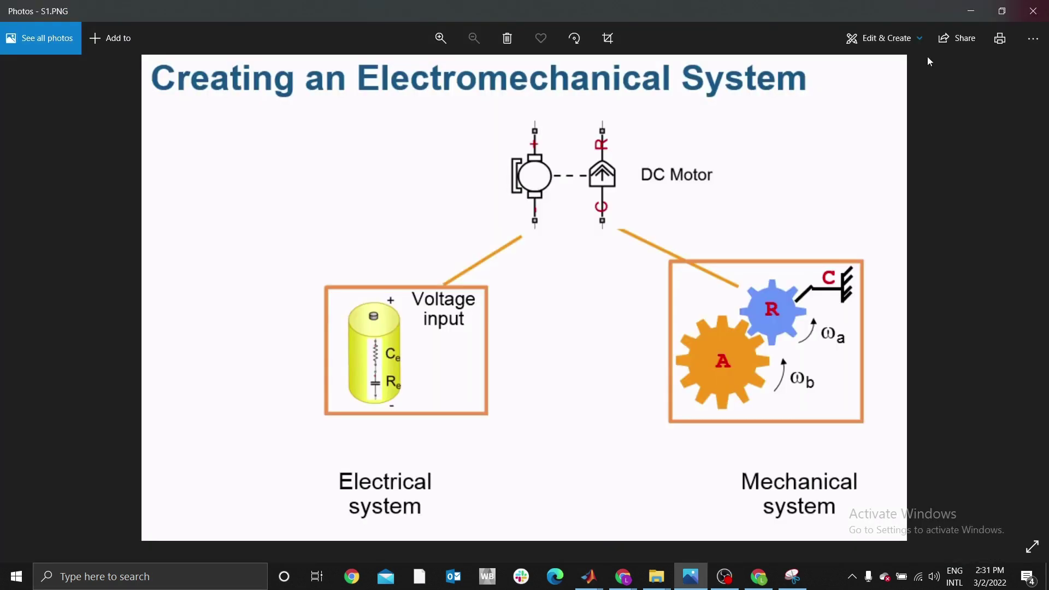
click(976, 19)
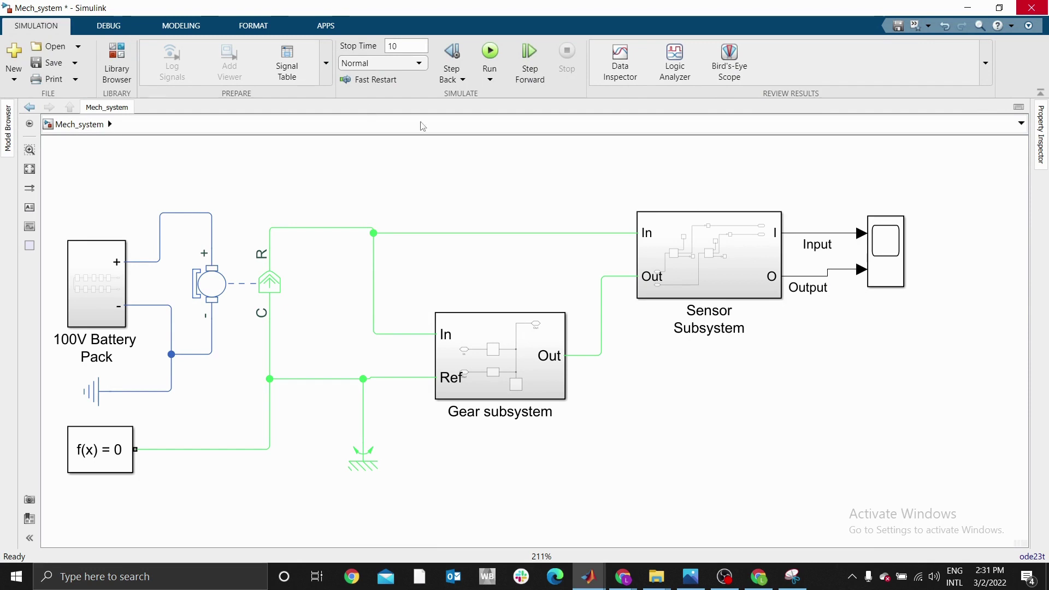
click(534, 255)
click(879, 229)
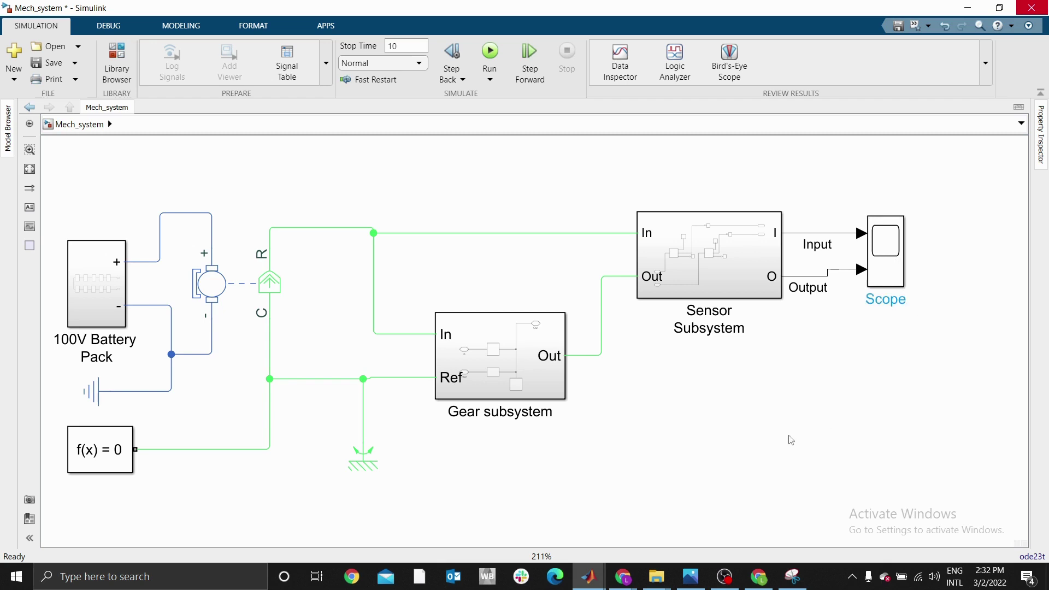
click(850, 398)
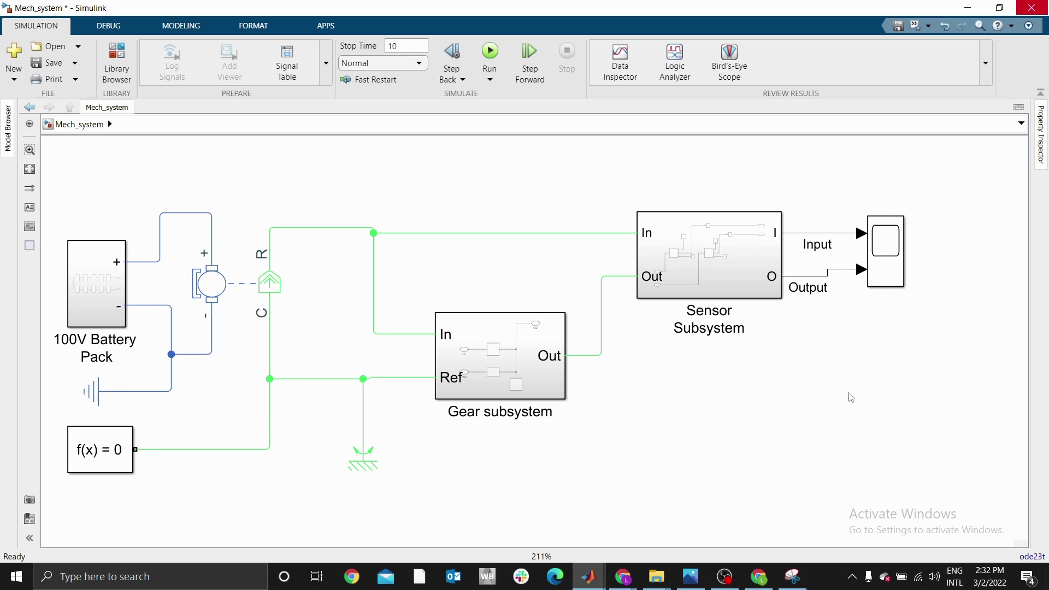